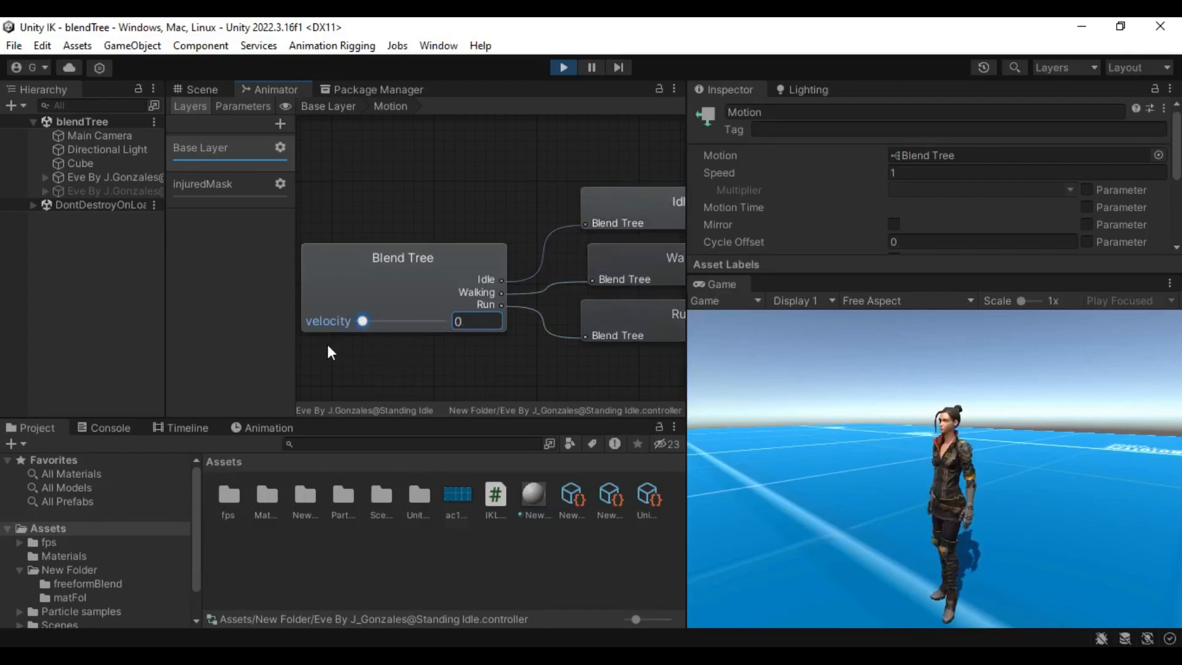
Show the injuredMask layer, select its Injured Idle state and open the layer's settings.
{"action": "left_click", "coordinate": [228, 181]}
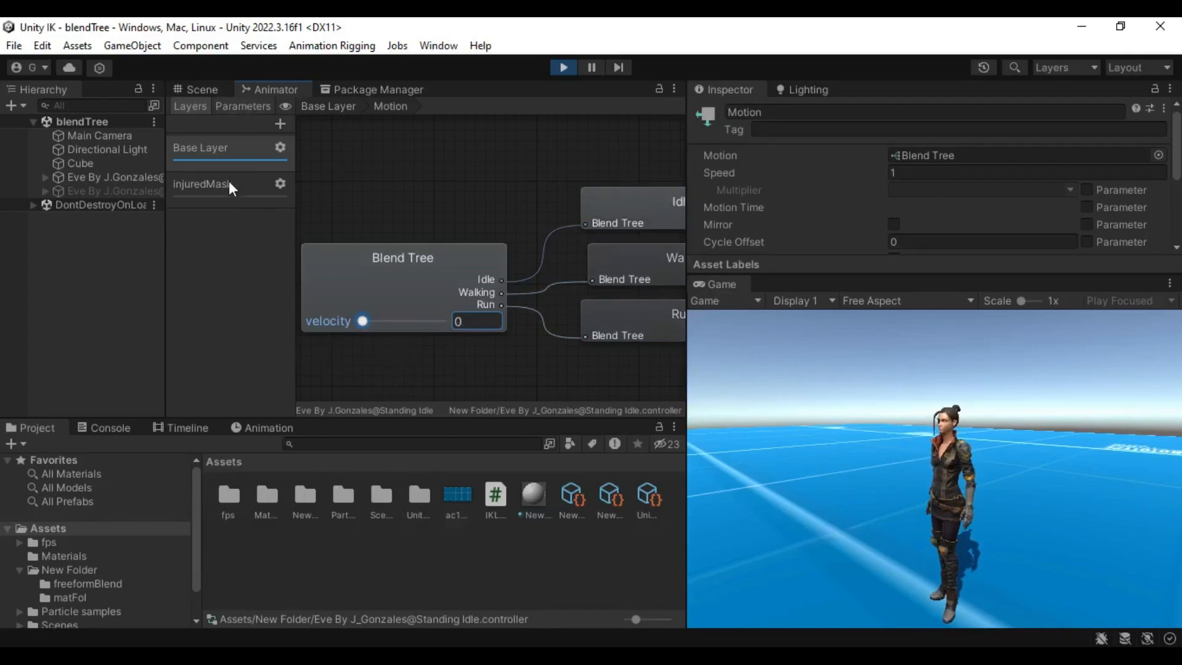
{"action": "left_click", "coordinate": [493, 292]}
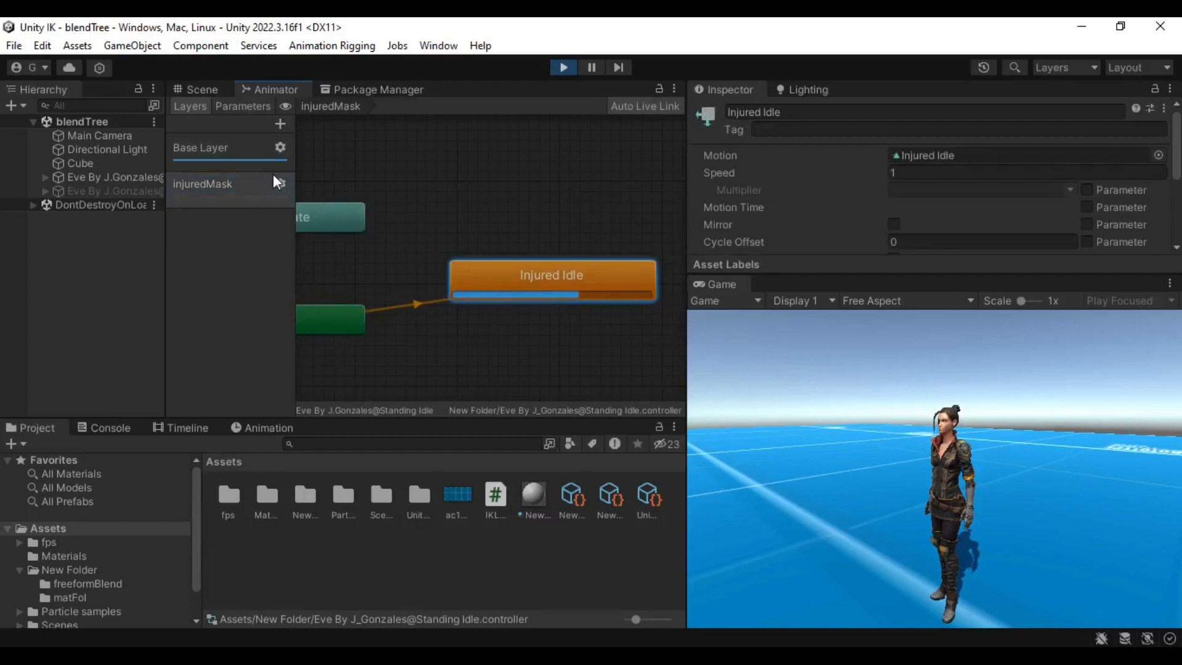
{"action": "left_click", "coordinate": [275, 175]}
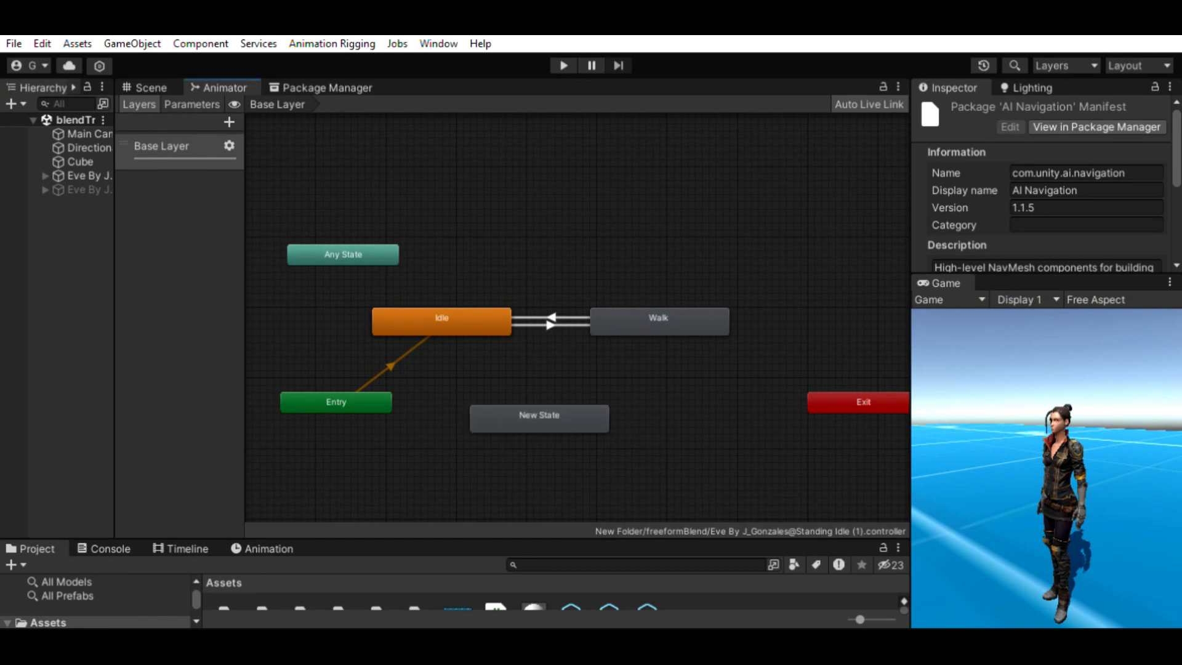
Rename the new state below Idle and Walk as Pistol Idle.
{"action": "left_click", "coordinate": [540, 419]}
{"action": "left_click", "coordinate": [1036, 110]}
{"action": "type", "text": "Pistol Idle"}
{"action": "key", "text": "Return"}
Duplicate the Pistol Idle state, name the copy Pistol Walk and place it below the Walk state.
{"action": "key", "text": "ctrl+d"}
{"action": "left_click", "coordinate": [1036, 111]}
{"action": "type", "text": "Pistol Walk"}
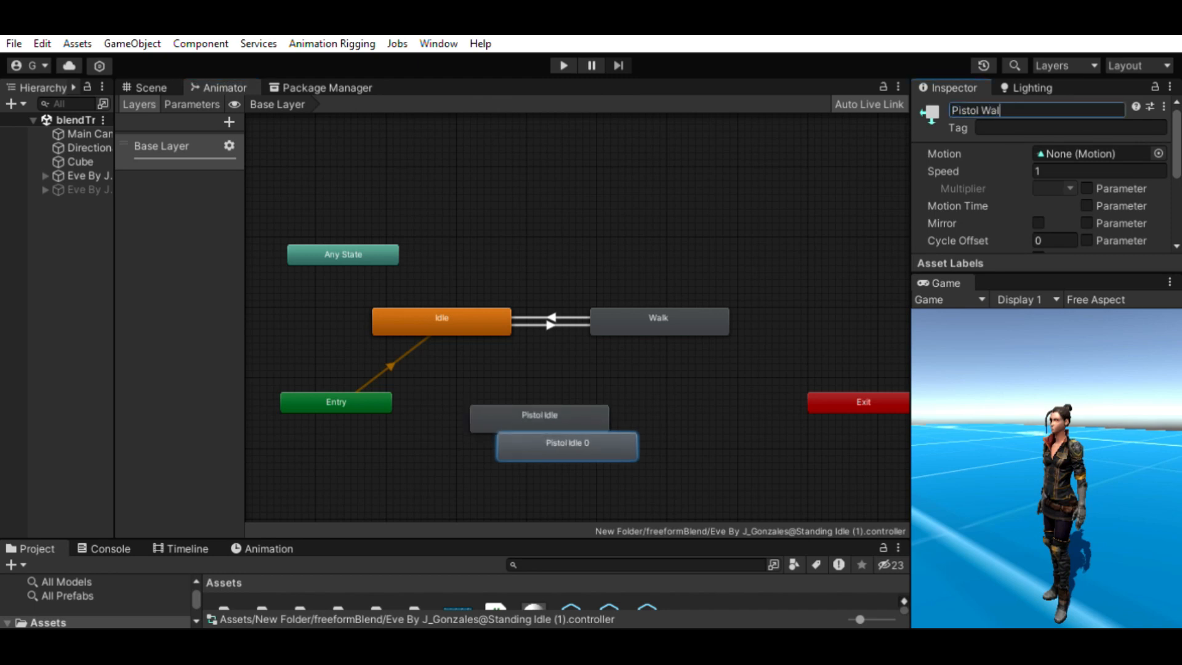
{"action": "key", "text": "Return"}
{"action": "left_click_drag", "start_coordinate": [567, 446], "coordinate": [651, 399]}
{"action": "left_click", "coordinate": [651, 399]}
{"action": "left_click_drag", "start_coordinate": [652, 399], "coordinate": [687, 413]}
Link Idle, Walk, Pistol Idle and Pistol Walk with transitions in both directions and place Pistol Idle below Idle.
{"action": "left_click", "coordinate": [660, 321]}
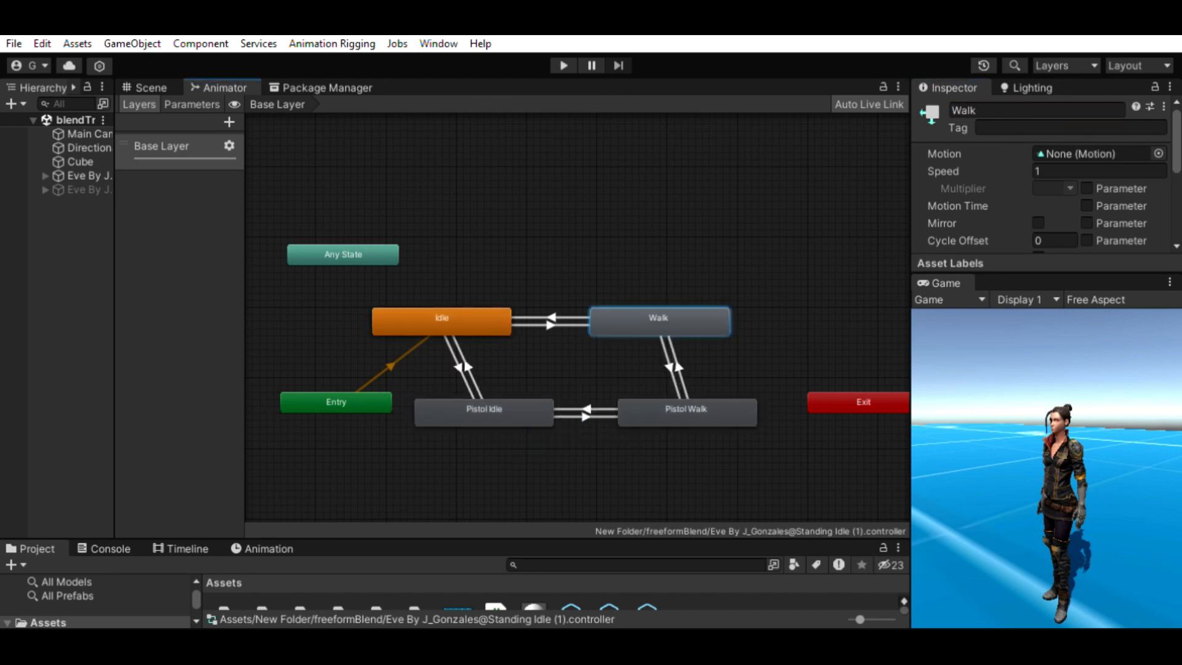
{"action": "left_click", "coordinate": [687, 412]}
{"action": "left_click_drag", "start_coordinate": [484, 413], "coordinate": [443, 454]}
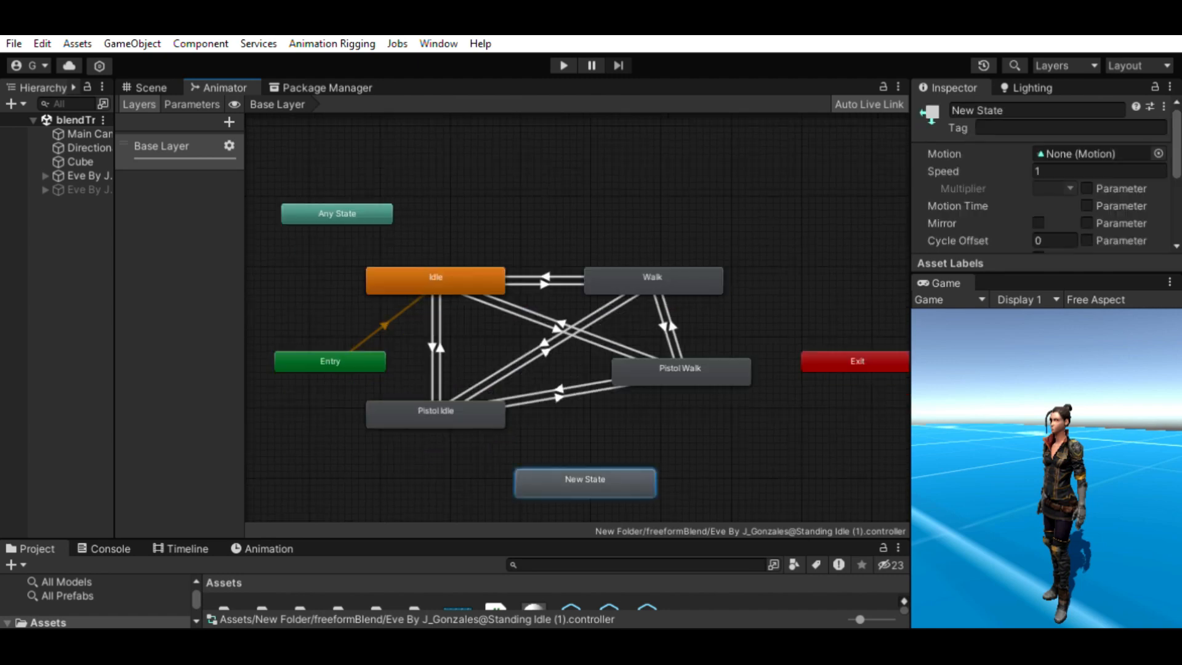
Name the new state Sword and place it below Pistol Idle.
{"action": "left_click", "coordinate": [1036, 110]}
{"action": "type", "text": "Sword"}
{"action": "left_click_drag", "start_coordinate": [585, 484], "coordinate": [456, 470]}
Add another empty state beside the Sword state, below Pistol Walk.
{"action": "middle_click_drag", "start_coordinate": [641, 443], "coordinate": [588, 403]}
{"action": "right_click", "coordinate": [587, 390]}
{"action": "left_click", "coordinate": [635, 416]}
{"action": "key", "text": "ctrl+z"}
{"action": "right_click", "coordinate": [594, 408]}
{"action": "left_click", "coordinate": [757, 416]}
Align the Sword state under Pistol Idle and create transitions linking the two lower states with Pistol Idle and Pistol Walk.
{"action": "left_click_drag", "start_coordinate": [404, 430], "coordinate": [389, 451]}
{"action": "right_click", "coordinate": [383, 373]}
{"action": "left_click", "coordinate": [390, 451]}
{"action": "right_click", "coordinate": [389, 451]}
{"action": "left_click", "coordinate": [663, 422]}
{"action": "right_click", "coordinate": [663, 422]}
{"action": "left_click", "coordinate": [628, 331]}
{"action": "left_click", "coordinate": [383, 374]}
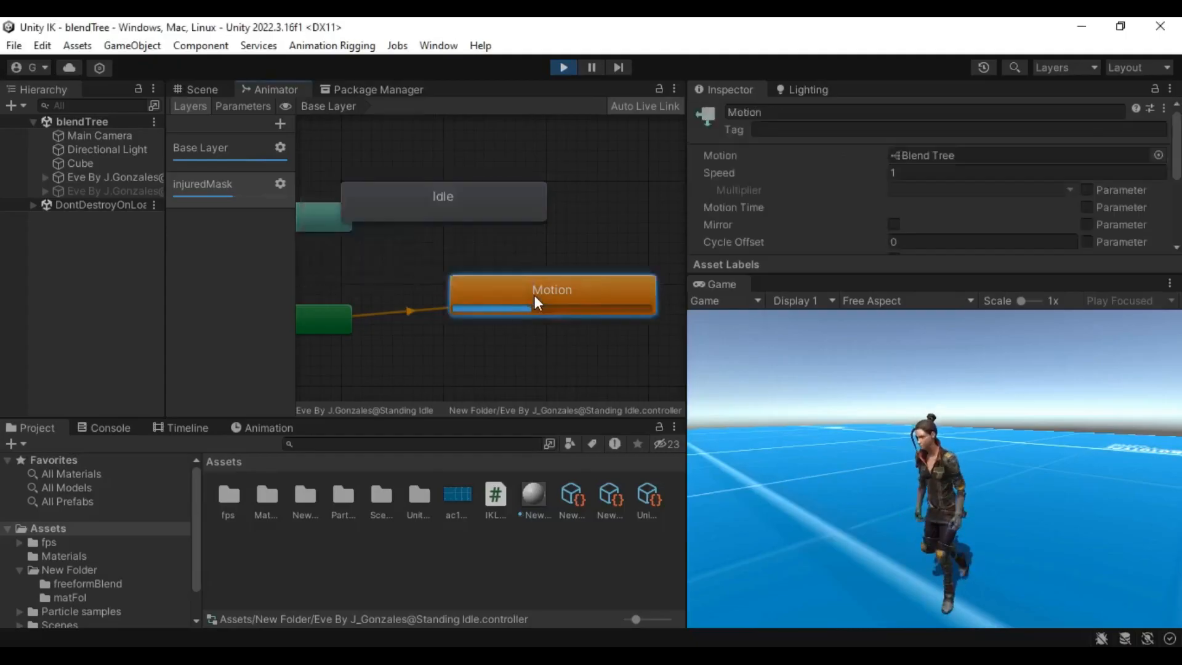
Open the Base Layer's Motion blend tree and set its velocity to about 1.03.
{"action": "double_click", "coordinate": [535, 295]}
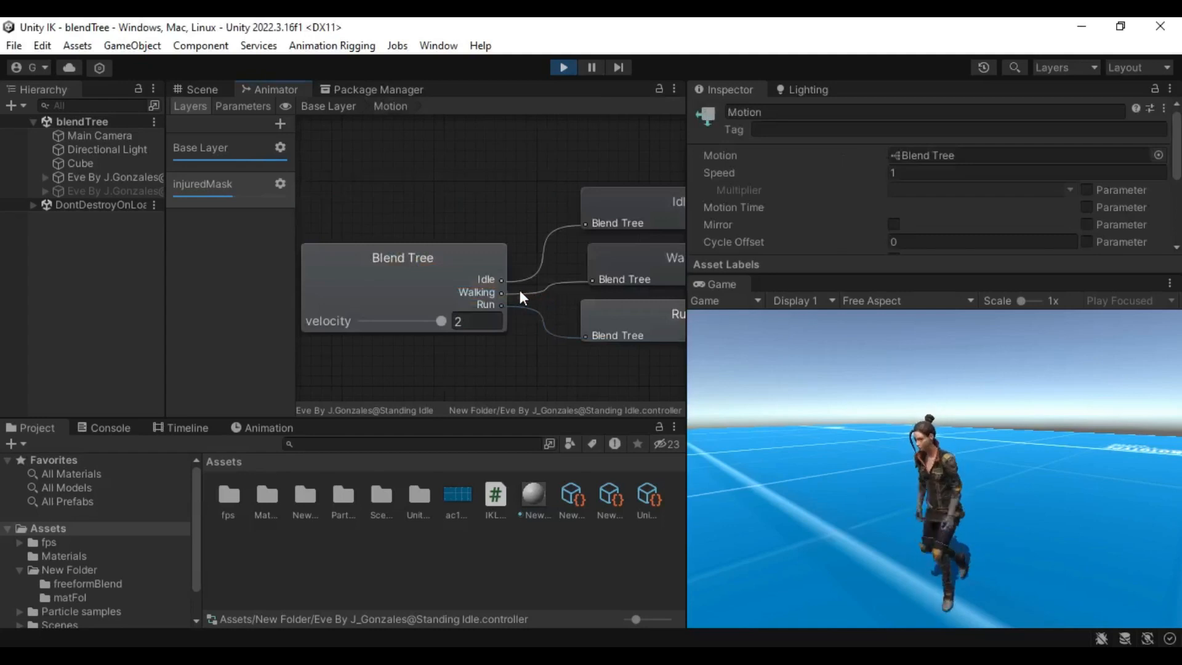
{"action": "left_click_drag", "start_coordinate": [407, 321], "coordinate": [403, 320]}
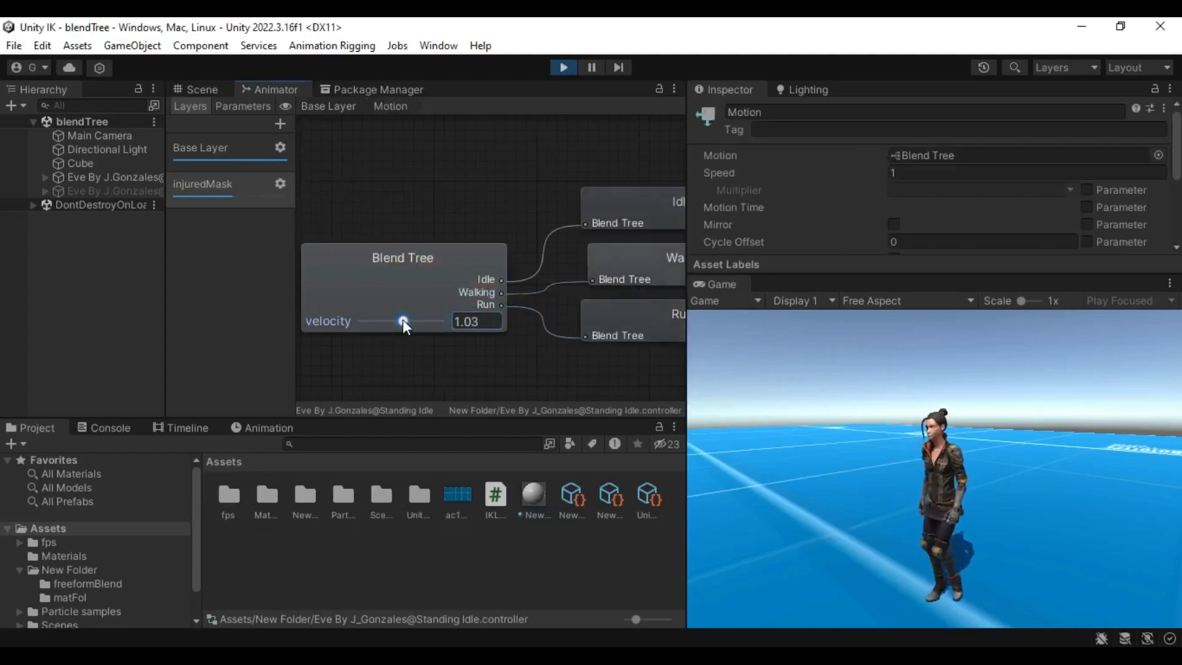
Set the injuredMask layer's weight to about 0.57 and close the layer settings.
{"action": "left_click", "coordinate": [251, 183]}
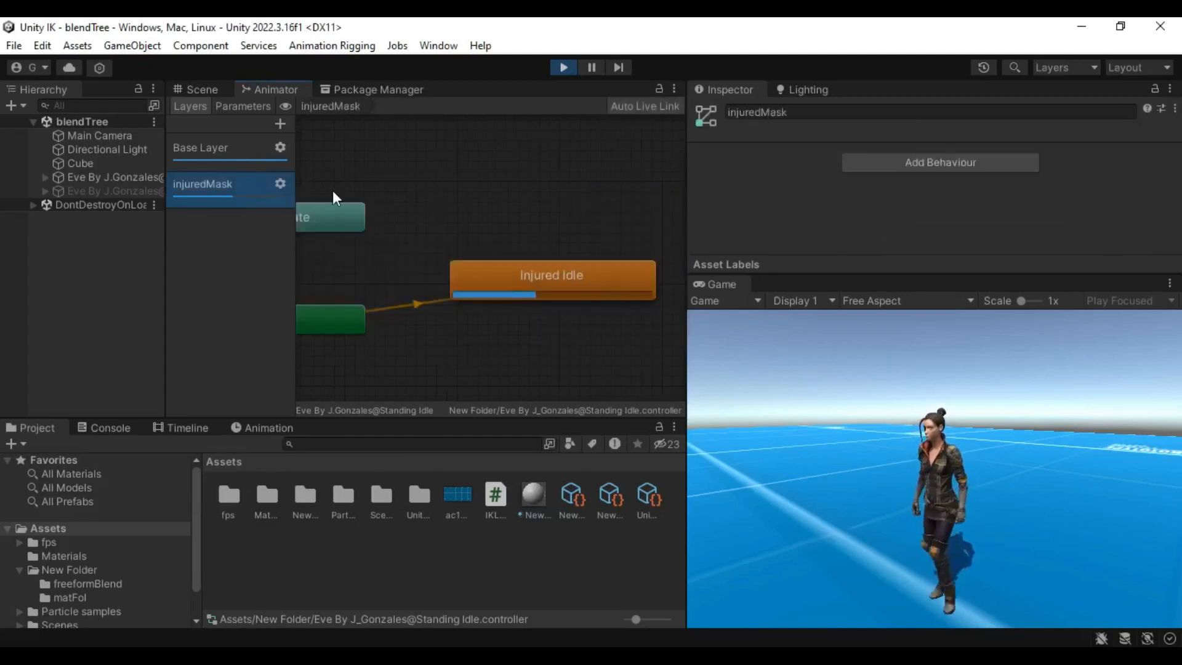
{"action": "left_click", "coordinate": [280, 183]}
{"action": "left_click_drag", "start_coordinate": [436, 187], "coordinate": [442, 216]}
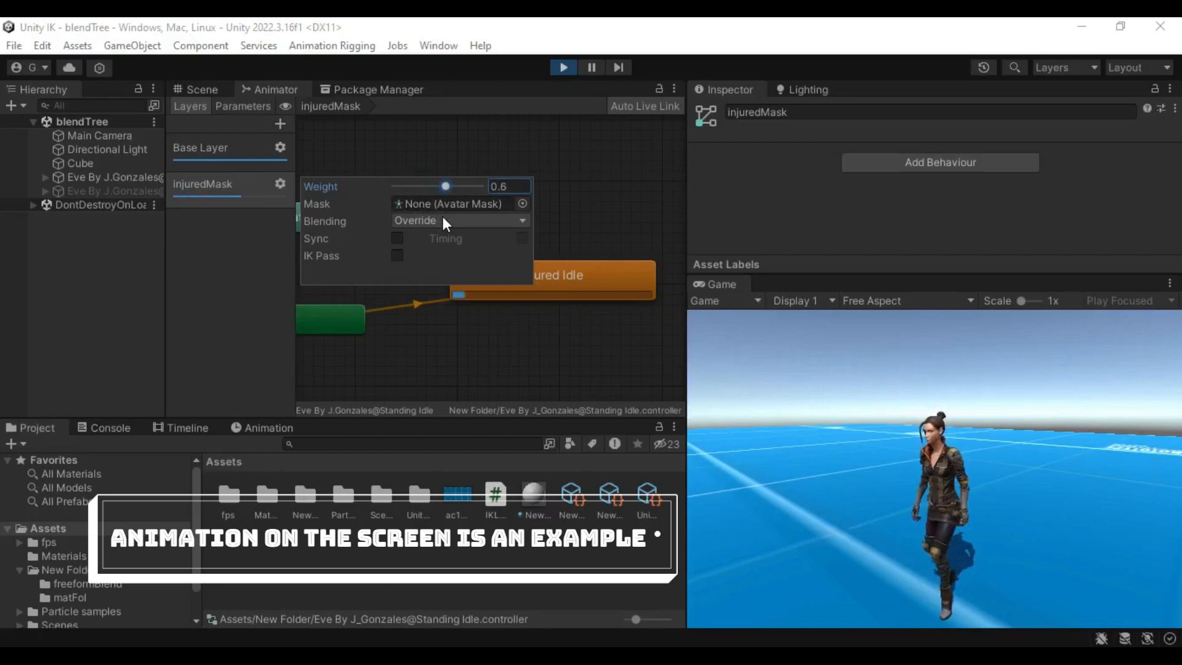
{"action": "left_click_drag", "start_coordinate": [442, 216], "coordinate": [440, 216]}
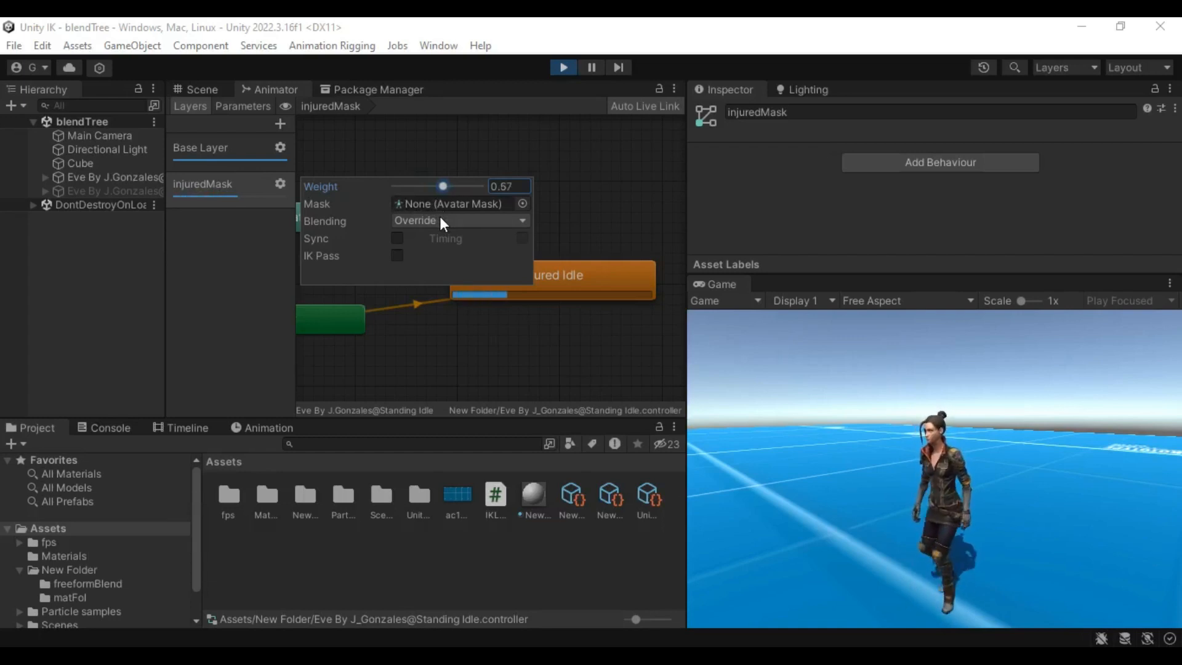
{"action": "left_click", "coordinate": [152, 238]}
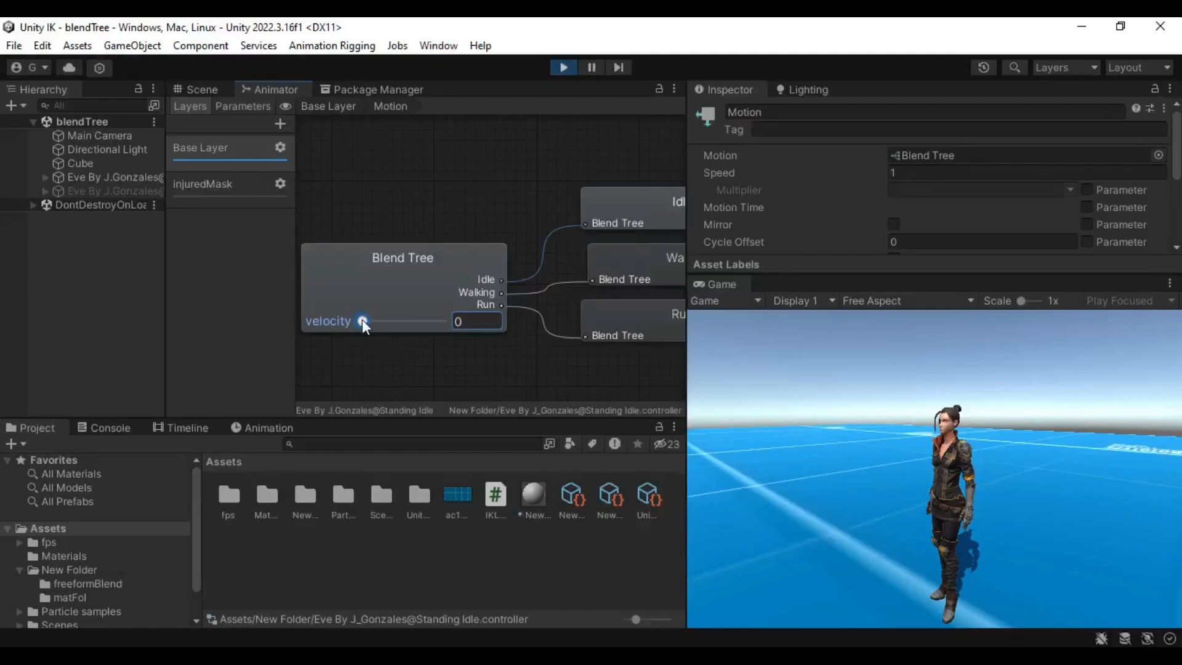
Raise the Motion blend tree's velocity from 0 to blend the character from Idle toward Walking.
{"action": "left_click_drag", "start_coordinate": [364, 319], "coordinate": [401, 346]}
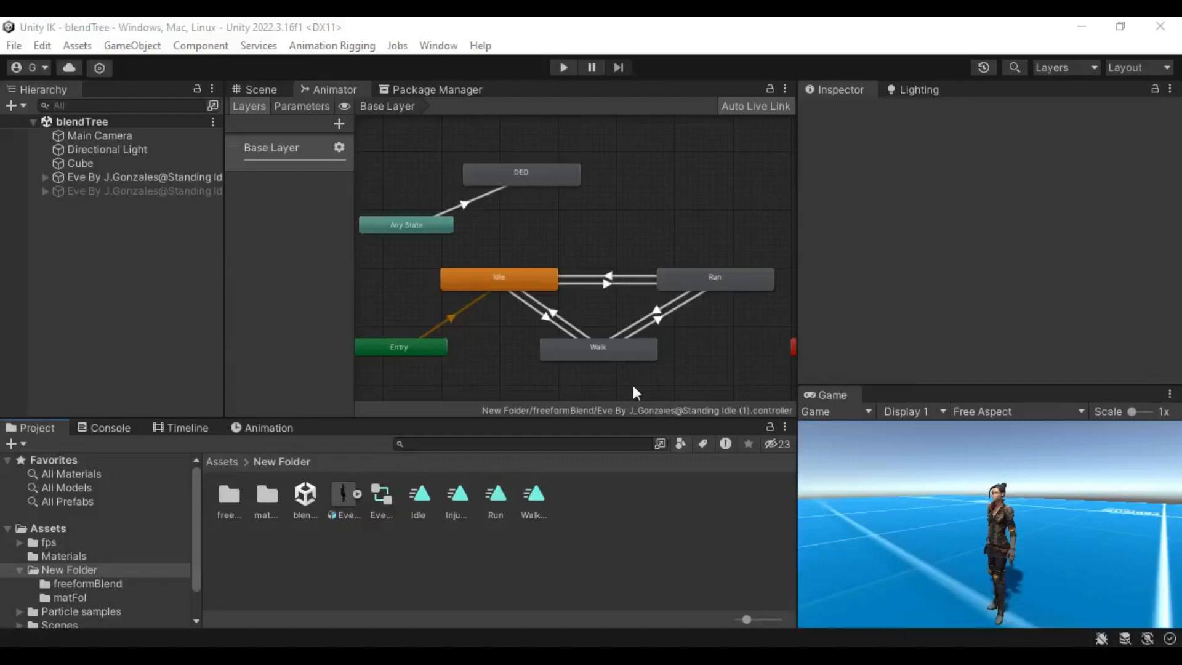
Examine the Base Layer state graph with its Idle, Walk, Run and DED states and the transitions between them.
{"action": "scroll", "coordinate": [565, 196], "scroll_direction": "down", "scroll_amount": 3}
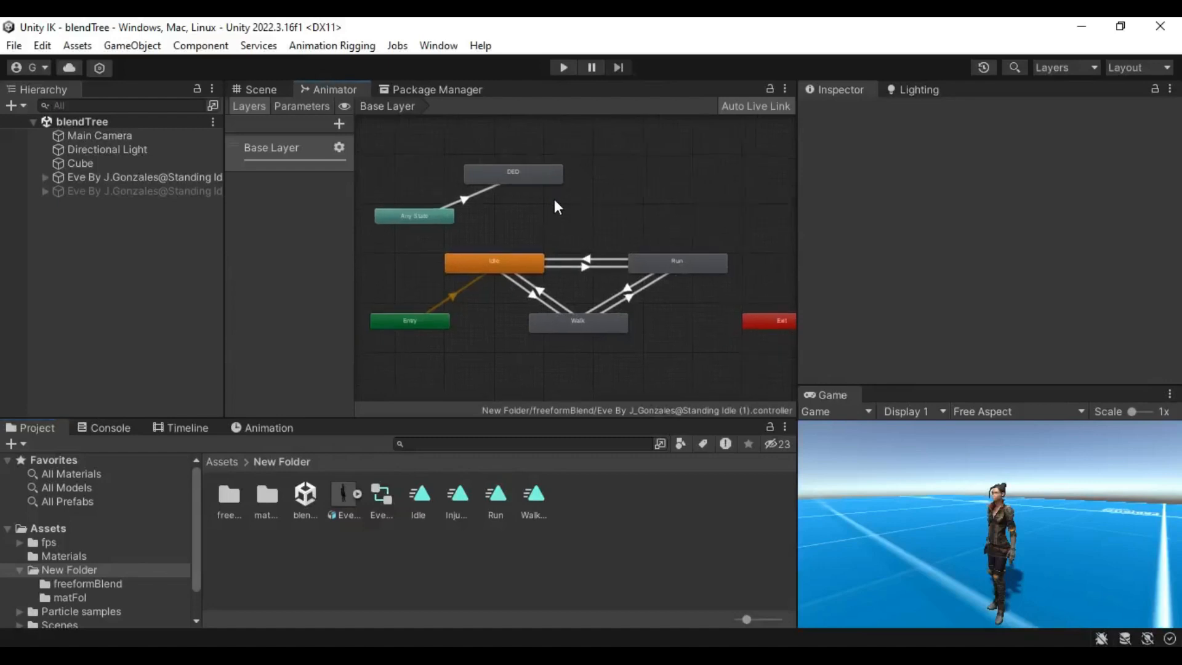
{"action": "scroll", "coordinate": [574, 286], "scroll_direction": "up", "scroll_amount": 3}
{"action": "middle_click_drag", "start_coordinate": [447, 281], "coordinate": [505, 290]}
{"action": "scroll", "coordinate": [583, 316], "scroll_direction": "up", "scroll_amount": 2}
{"action": "scroll", "coordinate": [491, 318], "scroll_direction": "up", "scroll_amount": 1}
{"action": "scroll", "coordinate": [631, 278], "scroll_direction": "down", "scroll_amount": 5}
{"action": "middle_click_drag", "start_coordinate": [666, 274], "coordinate": [617, 282]}
{"action": "scroll", "coordinate": [616, 279], "scroll_direction": "up", "scroll_amount": 5}
Add new states named AimIdle, aim Walk and Aim run above the Idle and Run states.
{"action": "right_click", "coordinate": [562, 145]}
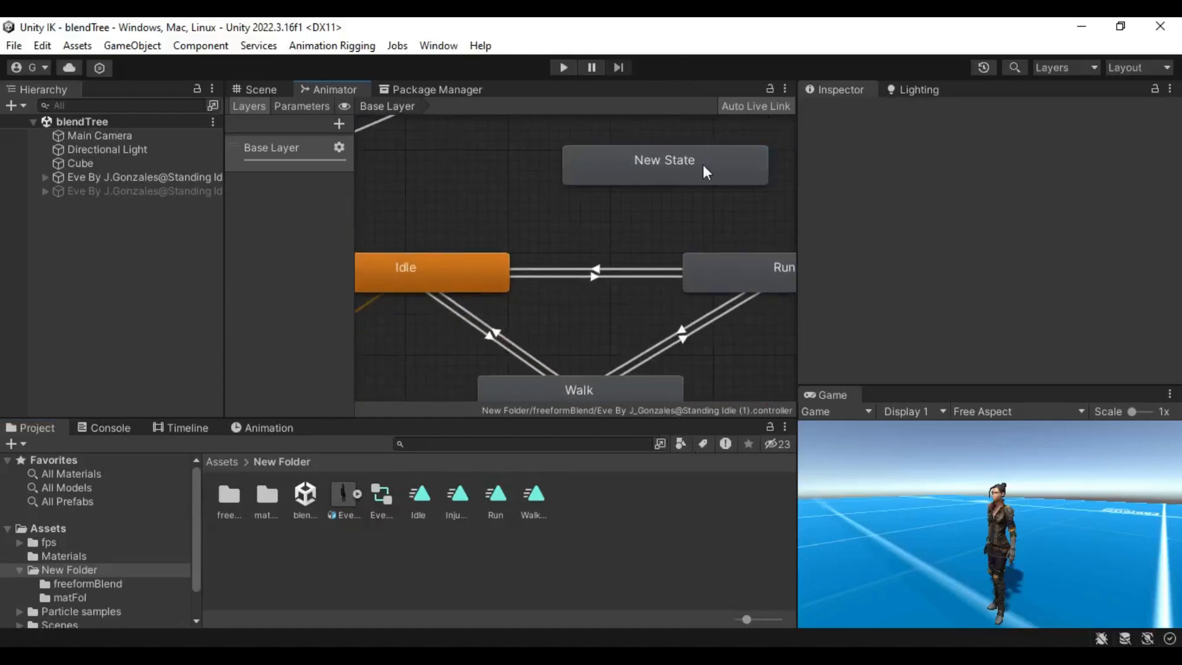
{"action": "left_click", "coordinate": [706, 172]}
{"action": "left_click", "coordinate": [902, 110]}
{"action": "type", "text": "Crouch"}
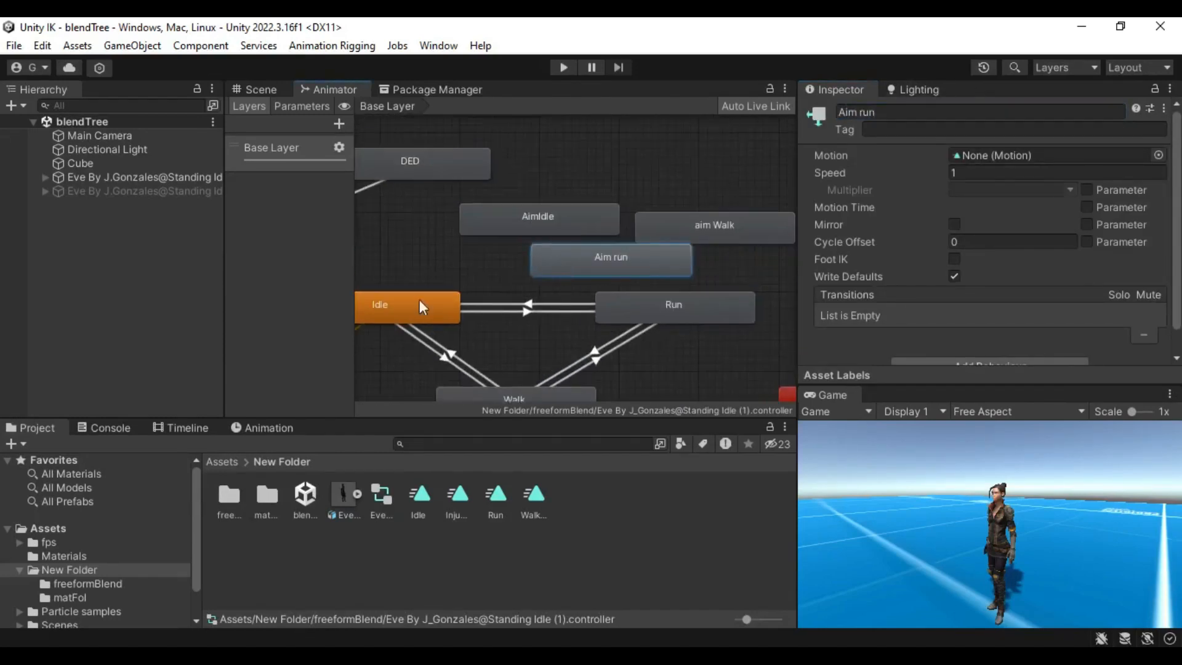
Create transitions between AimIdle, Aim run and aim Walk, and connect AimIdle with Idle and Walk.
{"action": "right_click", "coordinate": [733, 184]}
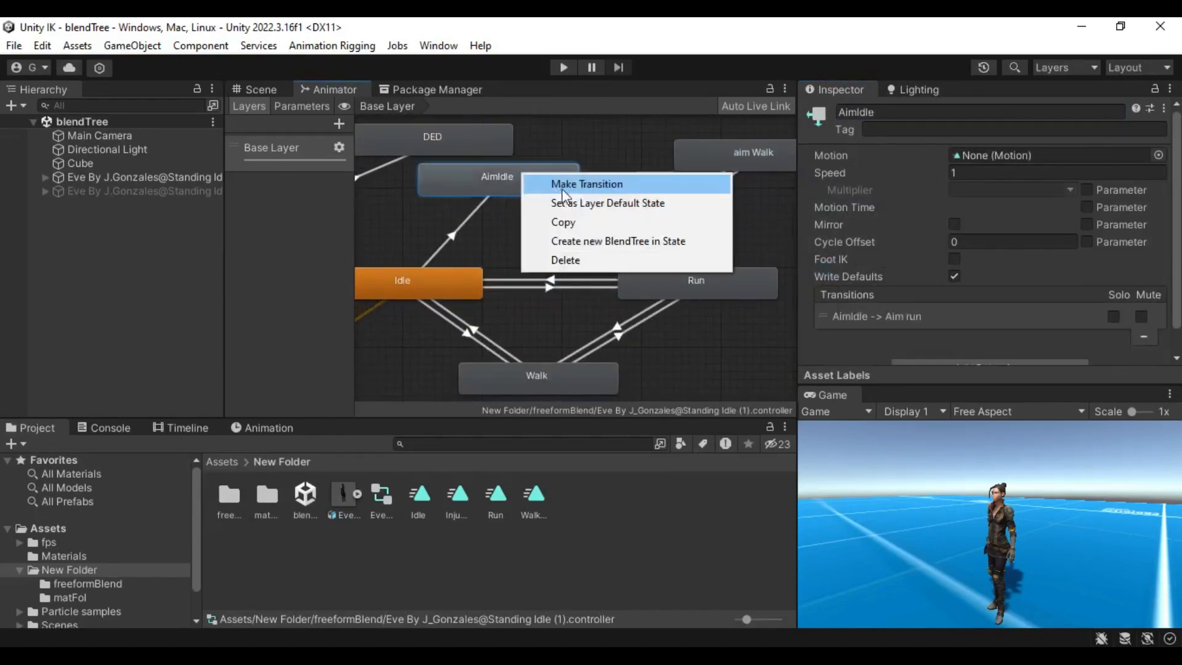
{"action": "left_click", "coordinate": [601, 183]}
{"action": "left_click", "coordinate": [613, 209]}
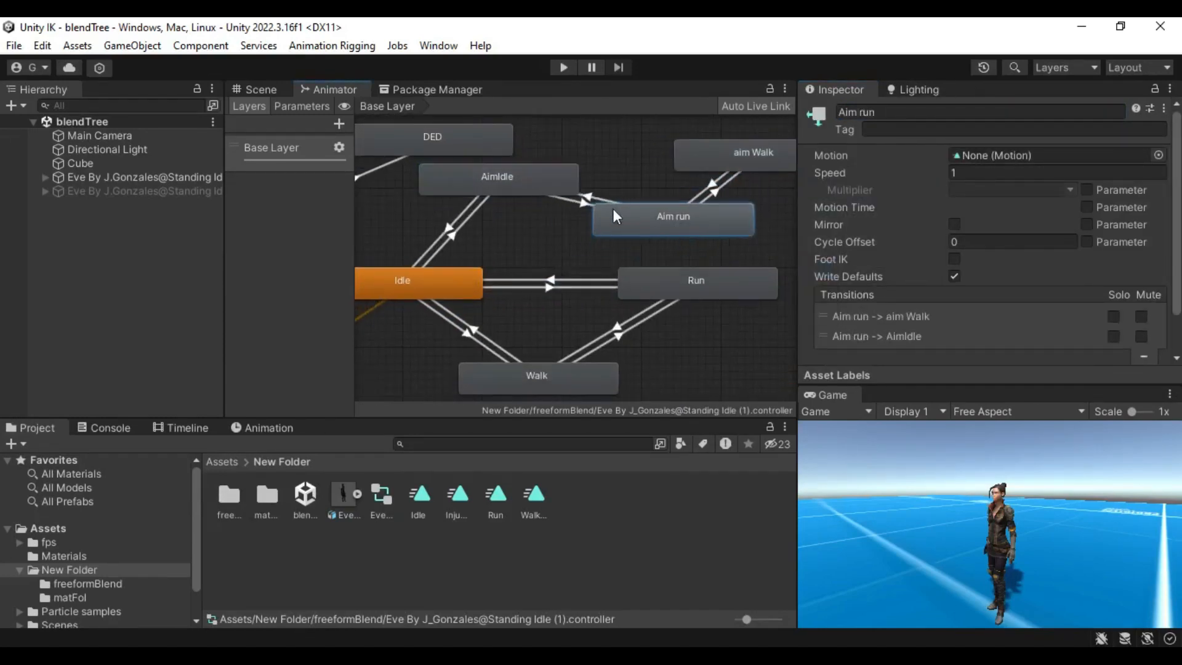
{"action": "left_click", "coordinate": [563, 368]}
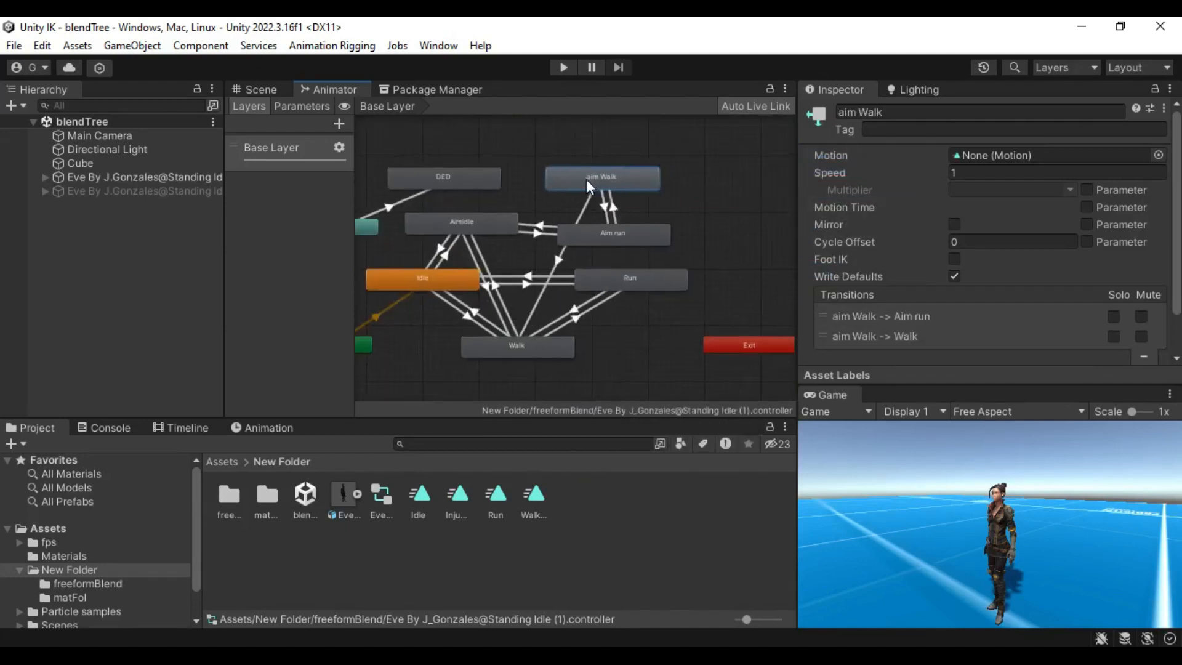
Move Aim run to the far side of aim Walk and create a transition from Run to aim Walk.
{"action": "left_click", "coordinate": [695, 235]}
{"action": "right_click", "coordinate": [643, 282]}
{"action": "left_click", "coordinate": [607, 184]}
{"action": "scroll", "coordinate": [618, 313], "scroll_direction": "up", "scroll_amount": 1}
{"action": "scroll", "coordinate": [605, 260], "scroll_direction": "down", "scroll_amount": 3}
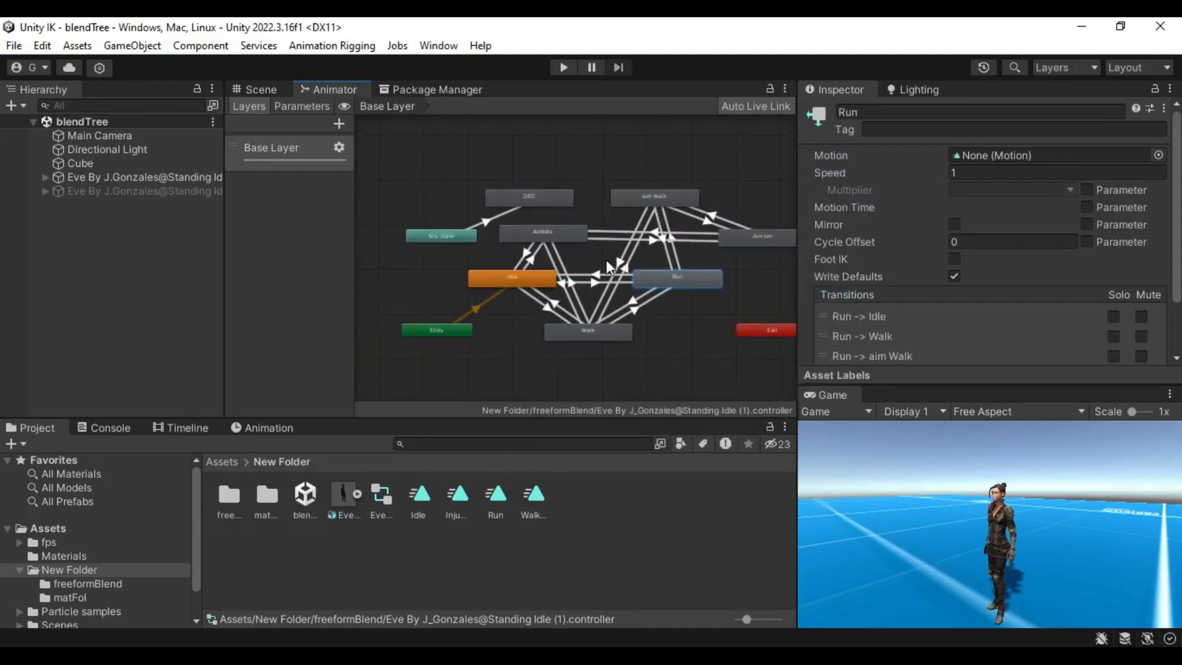
Make another transition starting from the Run state.
{"action": "scroll", "coordinate": [676, 354], "scroll_direction": "up", "scroll_amount": 5}
{"action": "right_click", "coordinate": [673, 311]}
{"action": "mouse_move", "coordinate": [704, 326]}
{"action": "left_click", "coordinate": [910, 322]}
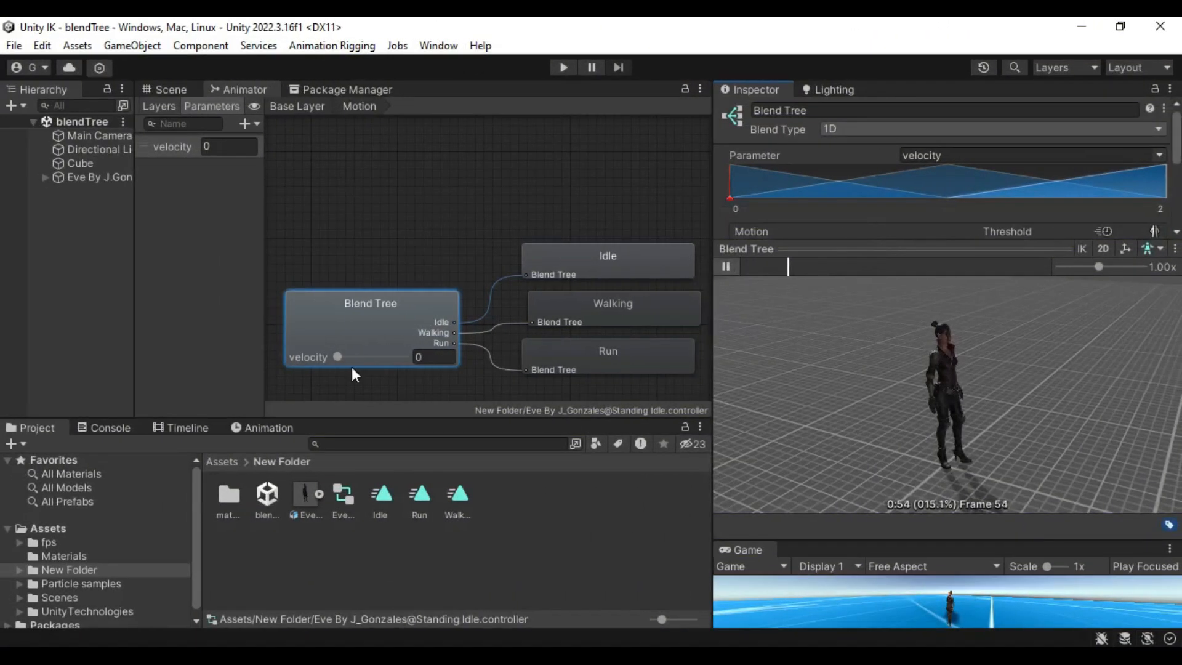
Sweep the Motion blend tree's velocity upward from 0 to preview the blend between Idle, Walking and Run.
{"action": "left_click_drag", "start_coordinate": [338, 357], "coordinate": [460, 402]}
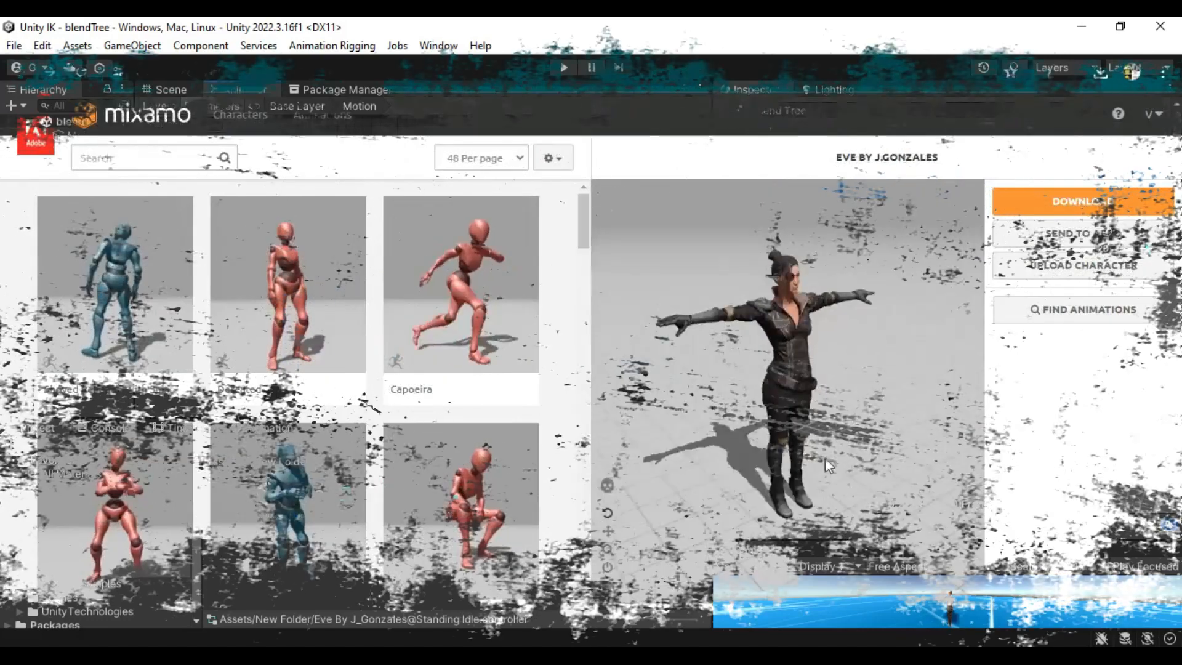
Switch to Mixamo, search for idle animations and apply Standing Idle to the character.
{"action": "left_click", "coordinate": [138, 158]}
{"action": "type", "text": "idle"}
{"action": "scroll", "coordinate": [185, 407], "scroll_direction": "down", "scroll_amount": 5}
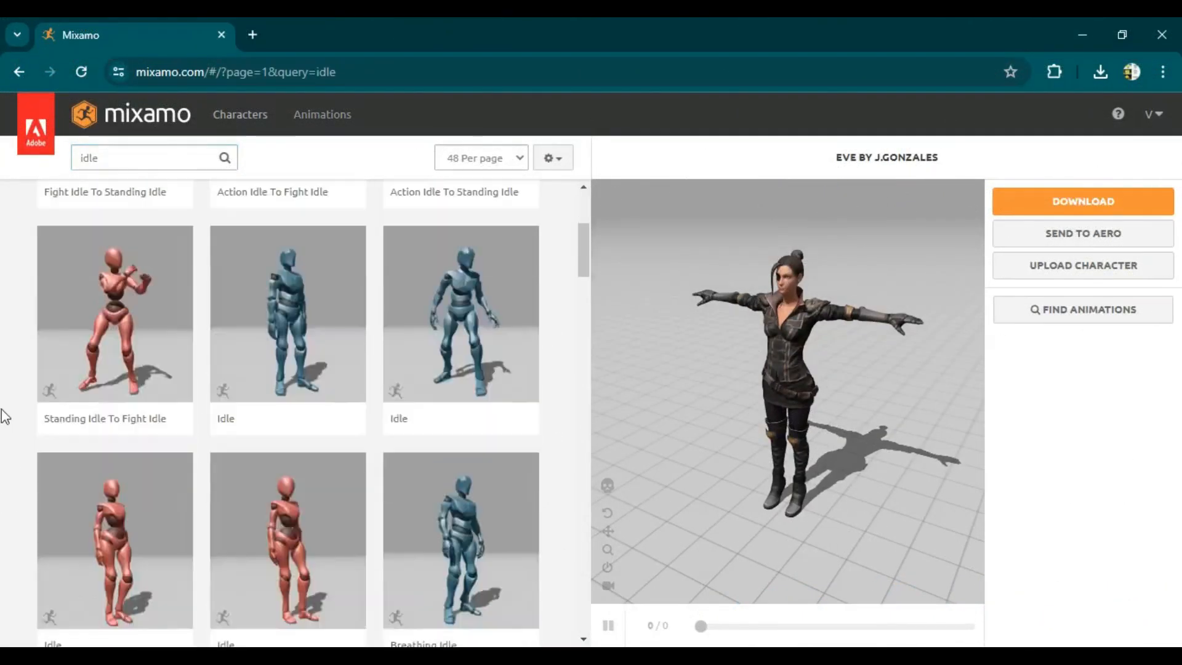
{"action": "left_click", "coordinate": [100, 515]}
{"action": "scroll", "coordinate": [333, 478], "scroll_direction": "down", "scroll_amount": 3}
{"action": "left_click", "coordinate": [459, 489]}
{"action": "scroll", "coordinate": [458, 489], "scroll_direction": "down", "scroll_amount": 1}
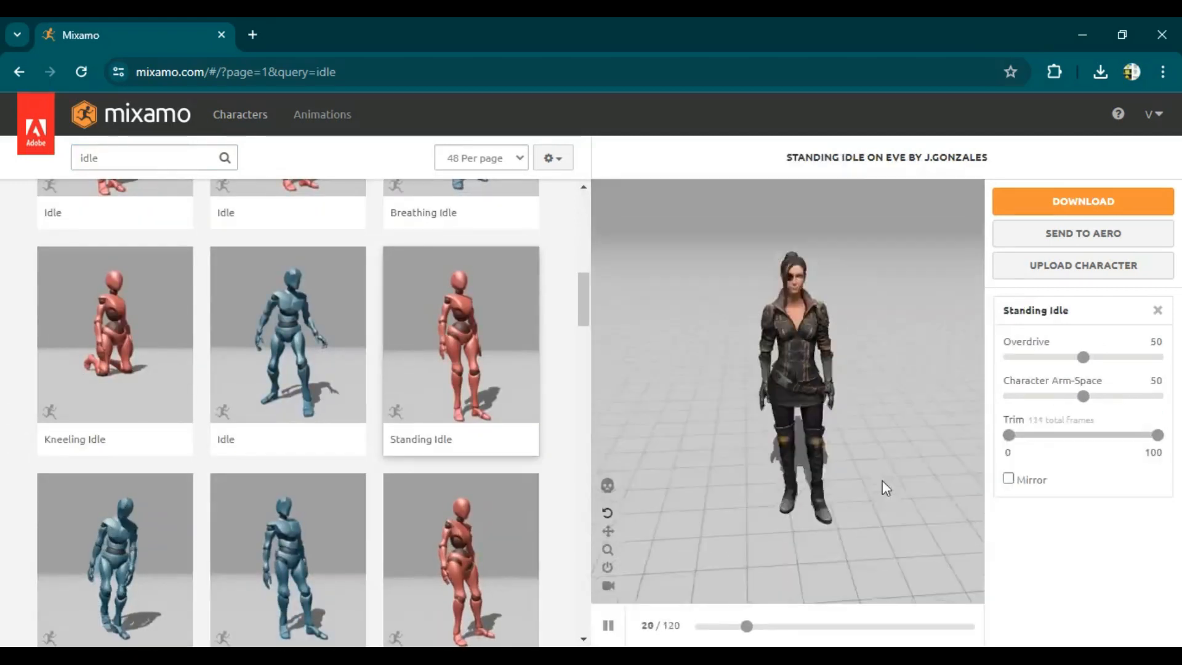
Open the download settings for Standing Idle and choose the FBX for Unity(.fbx) format.
{"action": "left_click", "coordinate": [1084, 201]}
{"action": "left_click", "coordinate": [443, 274]}
{"action": "left_click", "coordinate": [369, 320]}
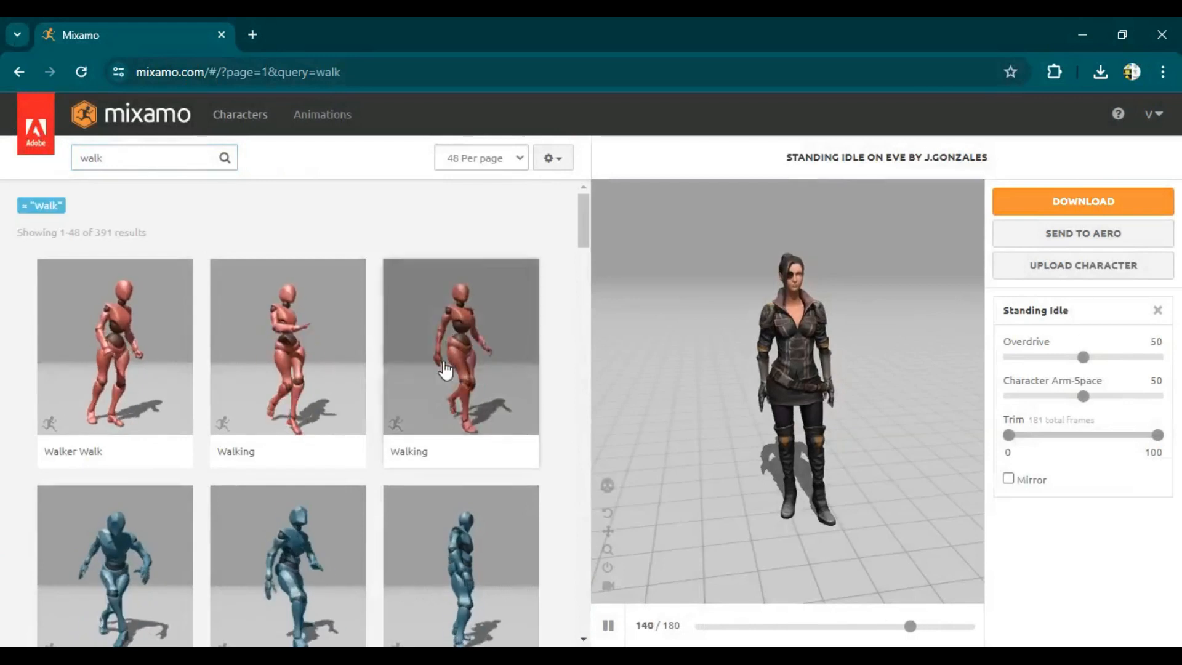
Apply the Walking animation to the character in place and download it as FBX for Unity(.fbx) without skin.
{"action": "left_click", "coordinate": [449, 376]}
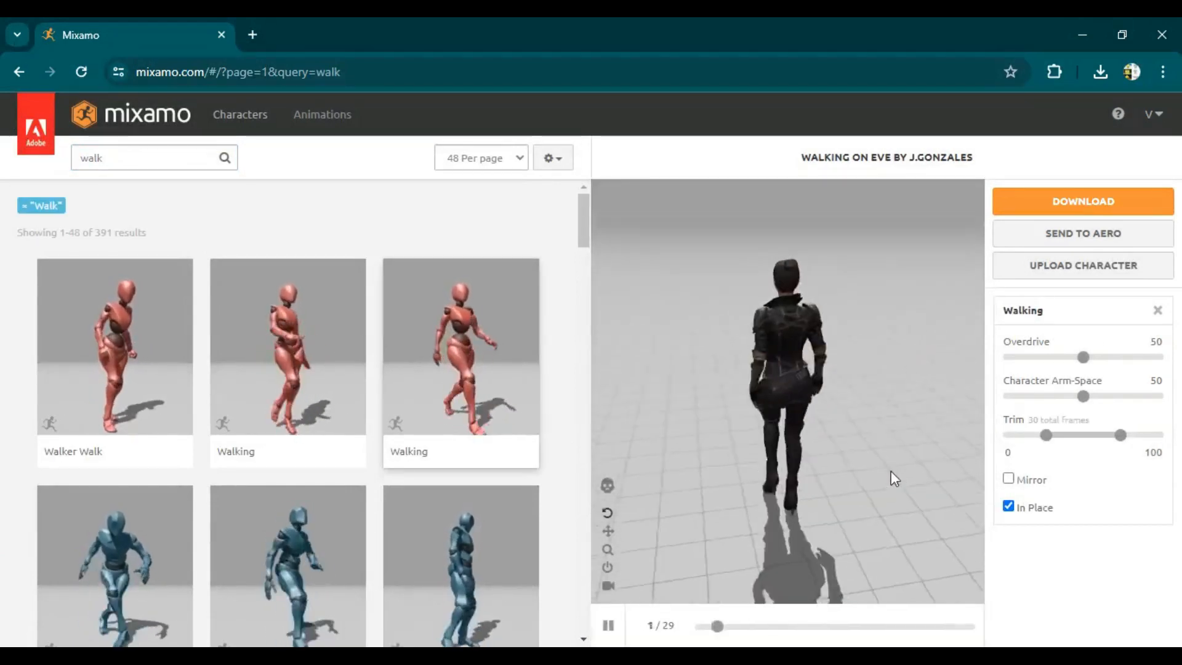
{"action": "left_click", "coordinate": [1084, 201]}
{"action": "left_click", "coordinate": [661, 273]}
{"action": "left_click", "coordinate": [660, 306]}
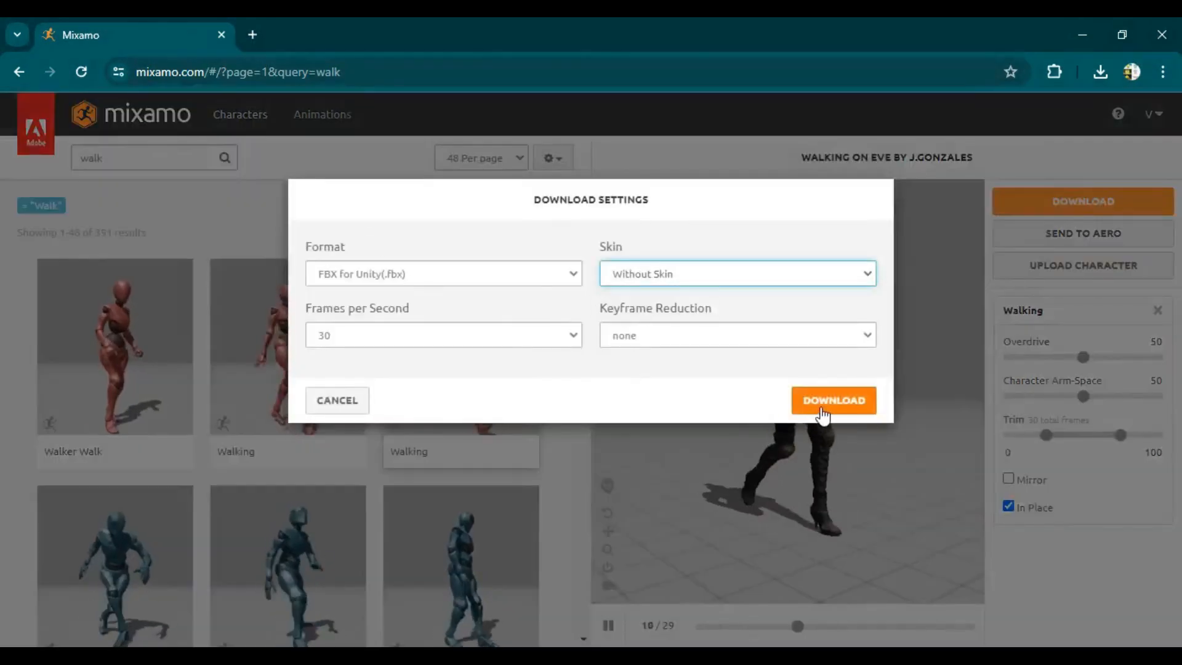
{"action": "left_click", "coordinate": [834, 401]}
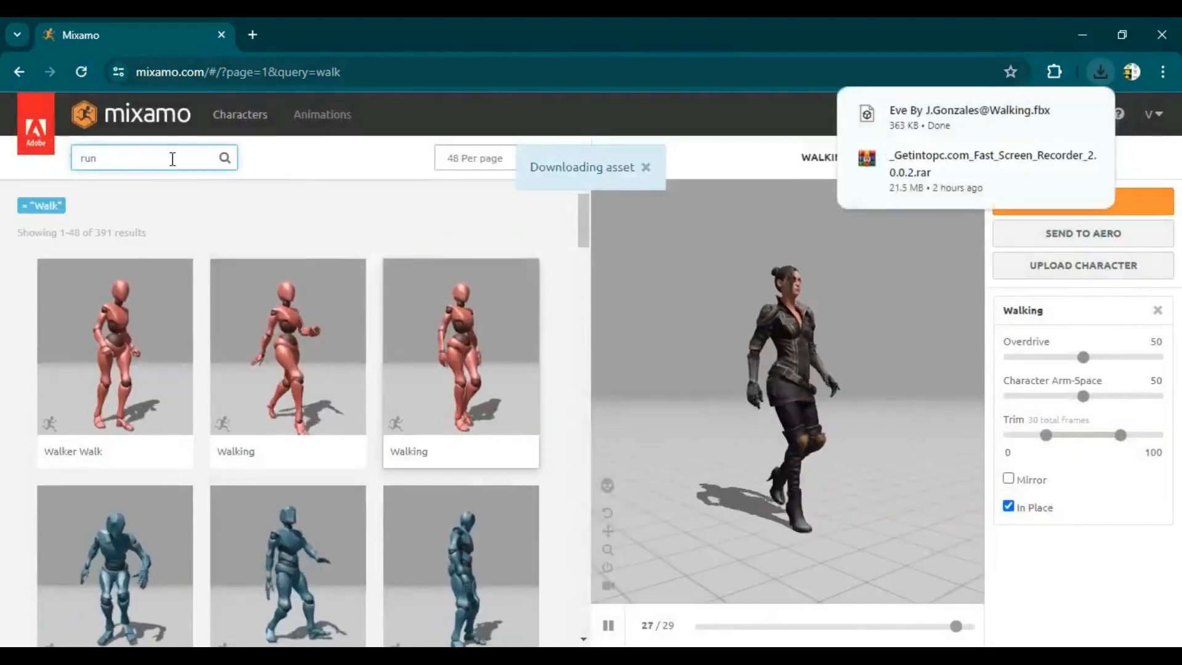
Search for run animations, apply one to the character and open its download settings.
{"action": "key", "text": "Return"}
{"action": "scroll", "coordinate": [3, 345], "scroll_direction": "down", "scroll_amount": 10}
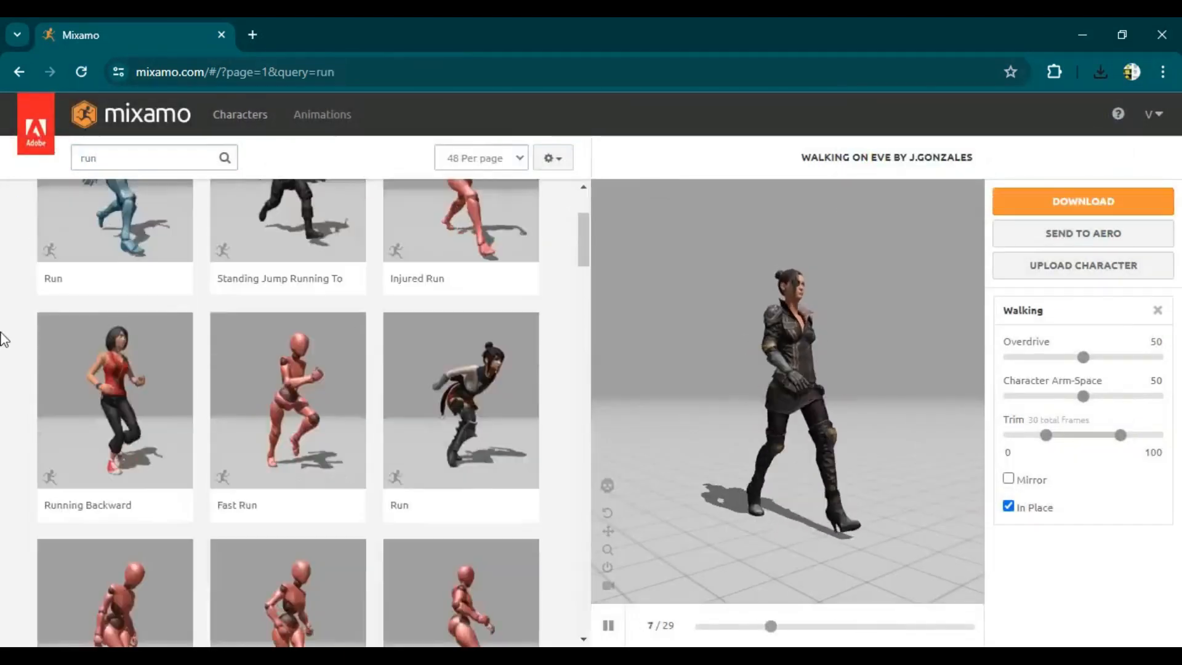
{"action": "scroll", "coordinate": [4, 359], "scroll_direction": "up", "scroll_amount": 18}
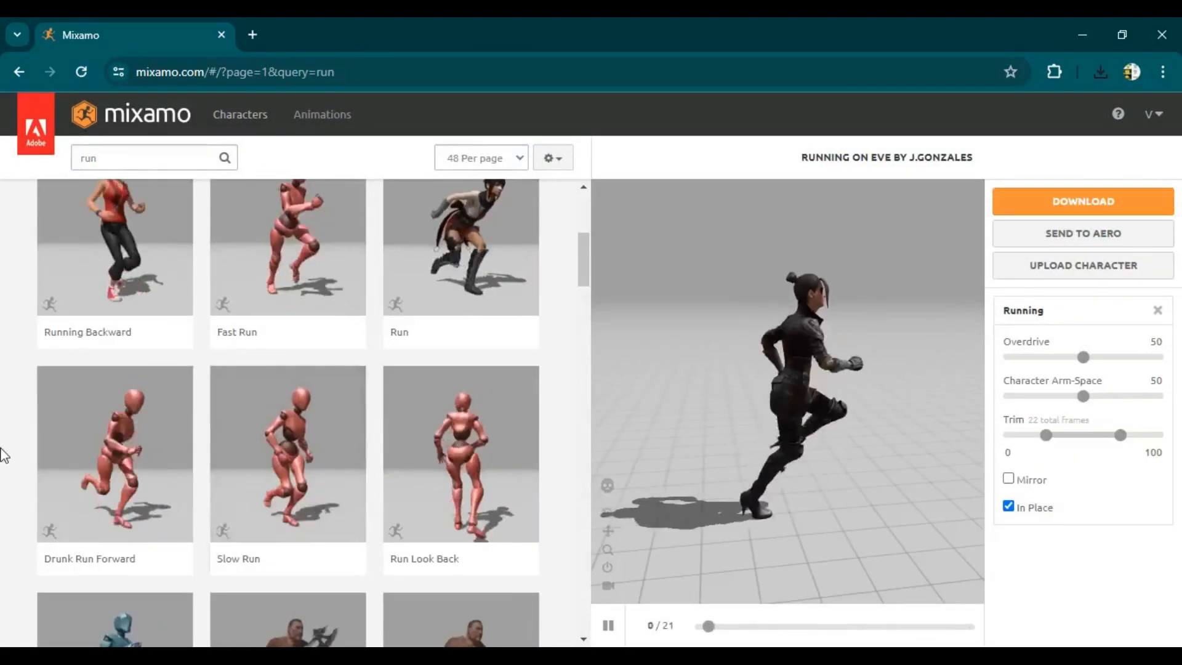
{"action": "left_click", "coordinate": [287, 400]}
{"action": "left_click_drag", "start_coordinate": [829, 487], "coordinate": [753, 408]}
{"action": "left_click", "coordinate": [1084, 202]}
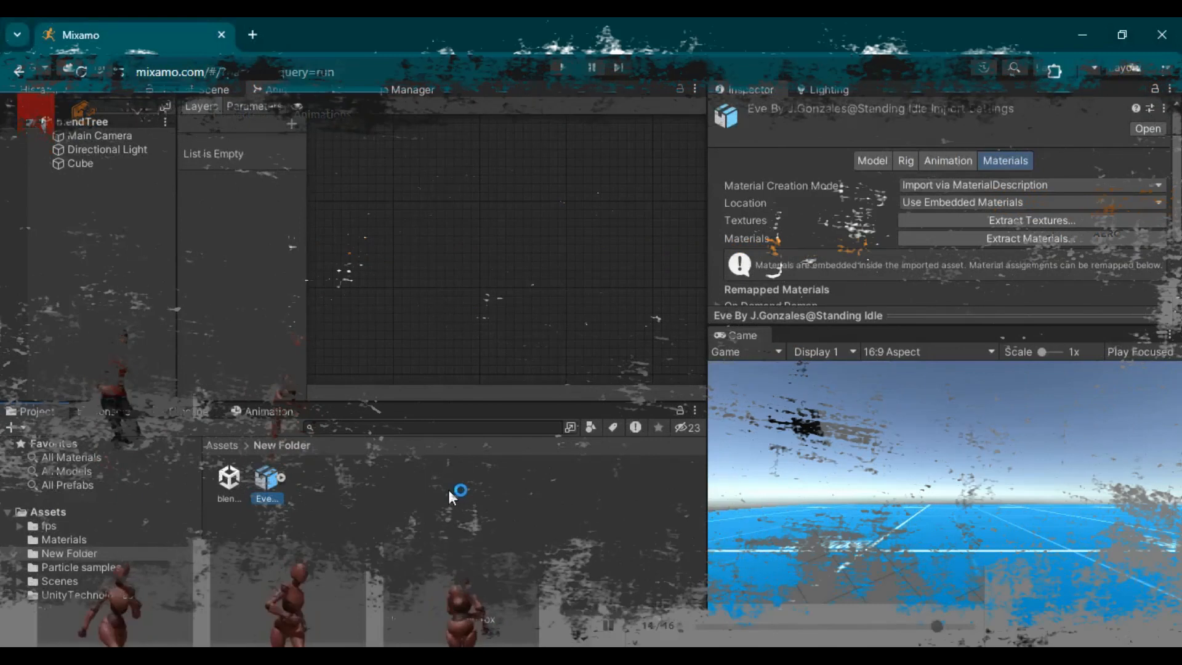
Switch to Unity, enlarge the Inspector for the imported Standing Idle model's import settings and show the Scene view.
{"action": "scroll", "coordinate": [870, 191], "scroll_direction": "down", "scroll_amount": 3}
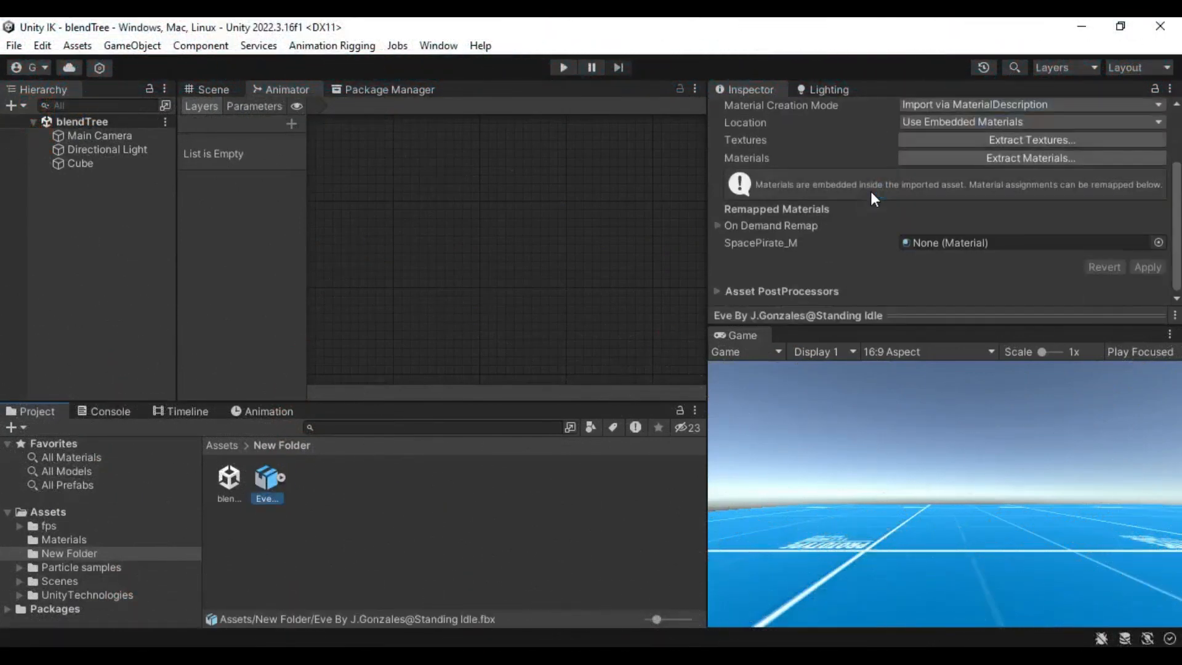
{"action": "left_click", "coordinate": [927, 315]}
{"action": "left_click_drag", "start_coordinate": [927, 326], "coordinate": [925, 422]}
{"action": "left_click_drag", "start_coordinate": [956, 284], "coordinate": [958, 411]}
{"action": "left_click", "coordinate": [282, 479]}
{"action": "left_click", "coordinate": [282, 479]}
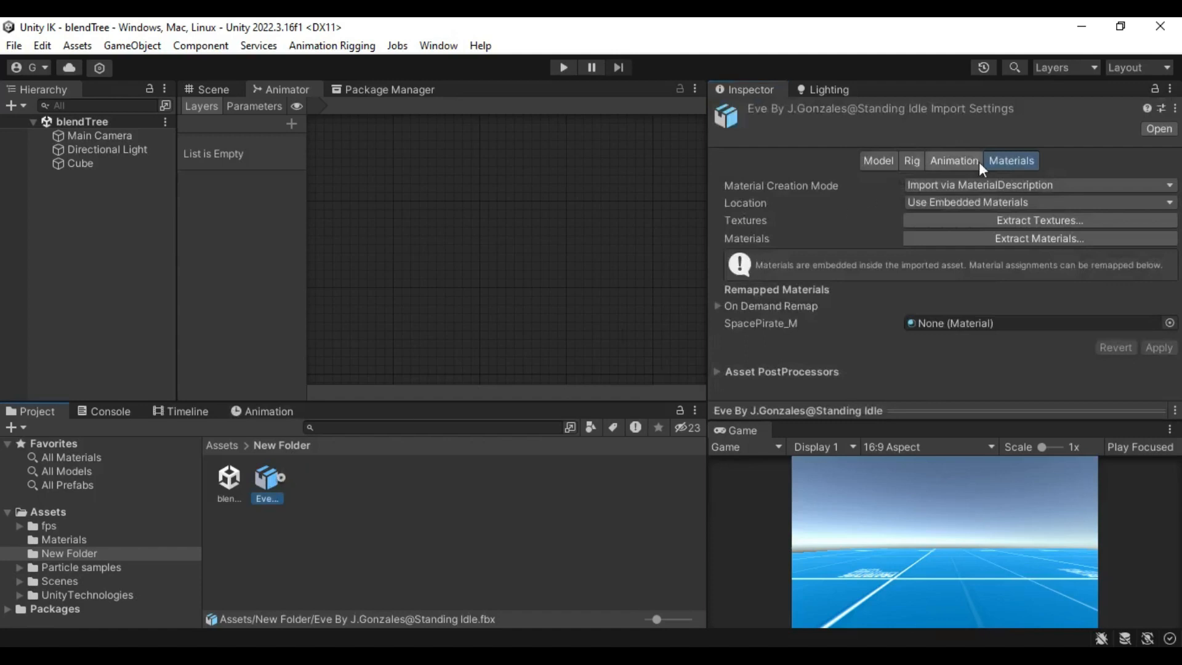
{"action": "left_click", "coordinate": [209, 90]}
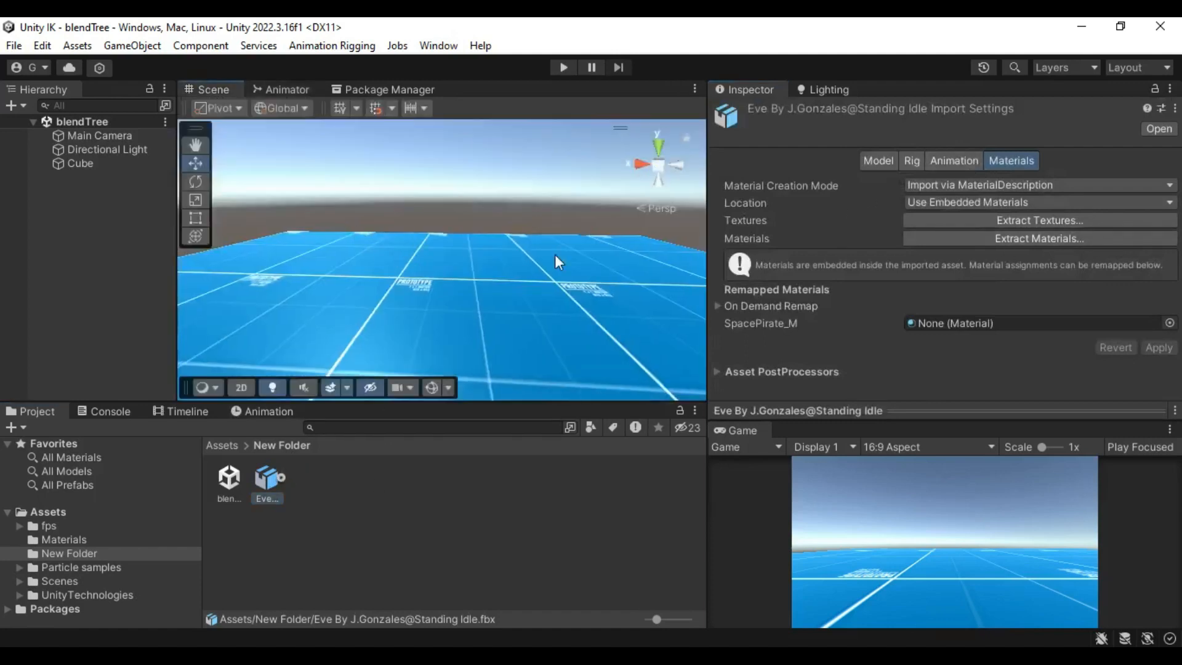
Place the Standing Idle model in the scene and extract its textures into New Folder.
{"action": "key", "text": "f"}
{"action": "left_click_drag", "start_coordinate": [443, 293], "coordinate": [675, 191]}
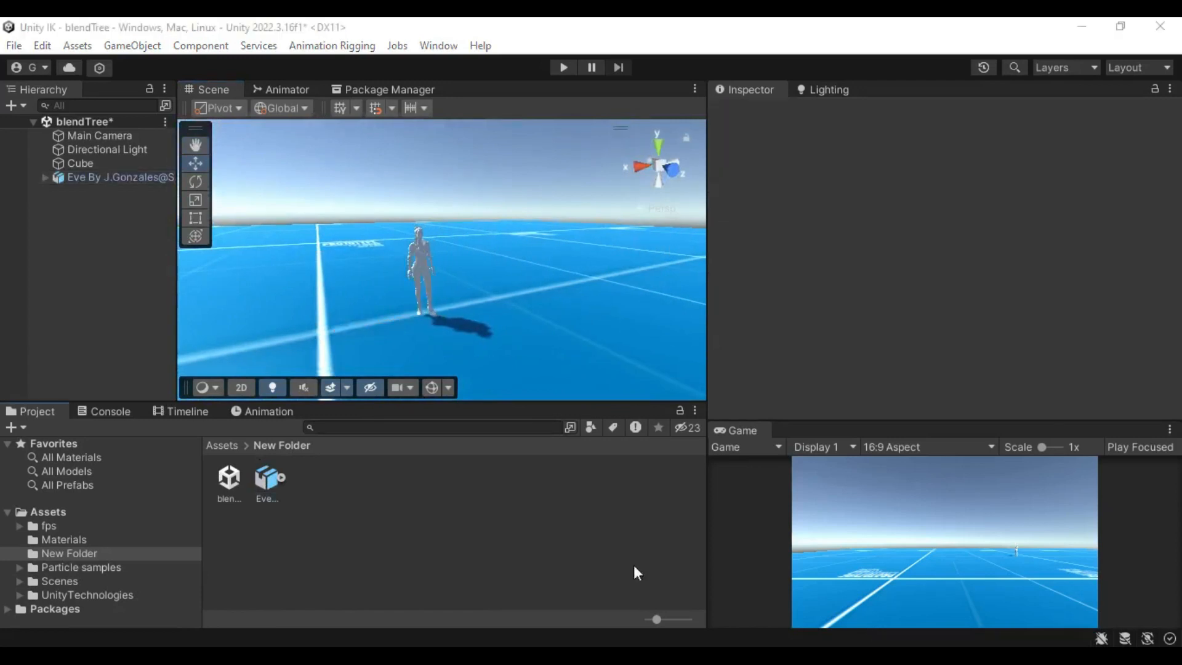
{"action": "left_click", "coordinate": [269, 480]}
{"action": "left_click", "coordinate": [1040, 220]}
{"action": "left_click", "coordinate": [673, 441]}
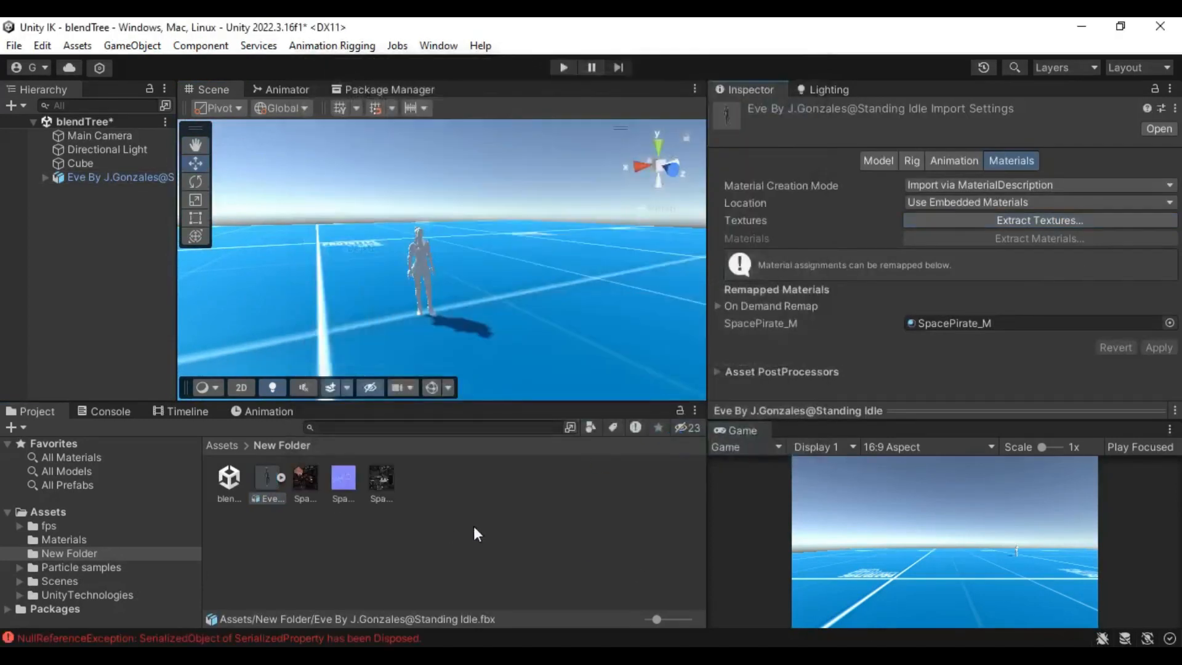
Create a new material in New Folder and name it material.
{"action": "right_click", "coordinate": [520, 525]}
{"action": "mouse_move", "coordinate": [597, 60]}
{"action": "left_click", "coordinate": [862, 497]}
{"action": "type", "text": "material"}
{"action": "key", "text": "Return"}
Assign the extracted SpacePirate textures to the surface input maps of the new material.
{"action": "left_click", "coordinate": [343, 479]}
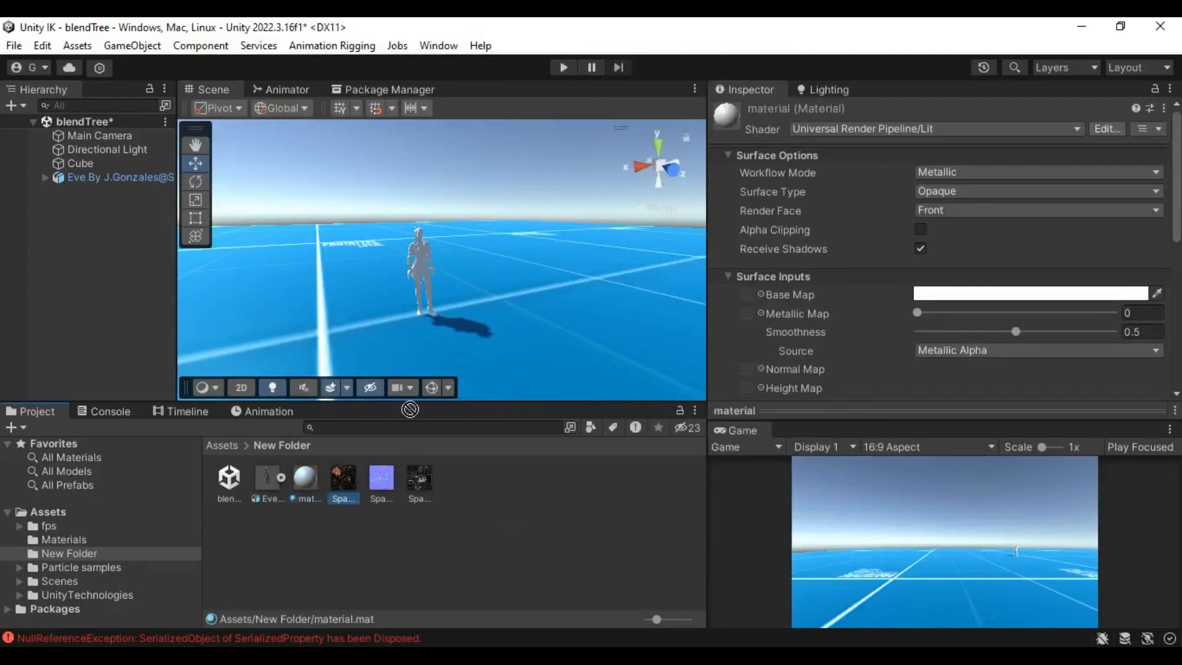
{"action": "scroll", "coordinate": [748, 301], "scroll_direction": "down", "scroll_amount": 3}
{"action": "left_click_drag", "start_coordinate": [746, 276], "coordinate": [747, 276]}
{"action": "left_click", "coordinate": [1122, 317]}
{"action": "left_click", "coordinate": [419, 479]}
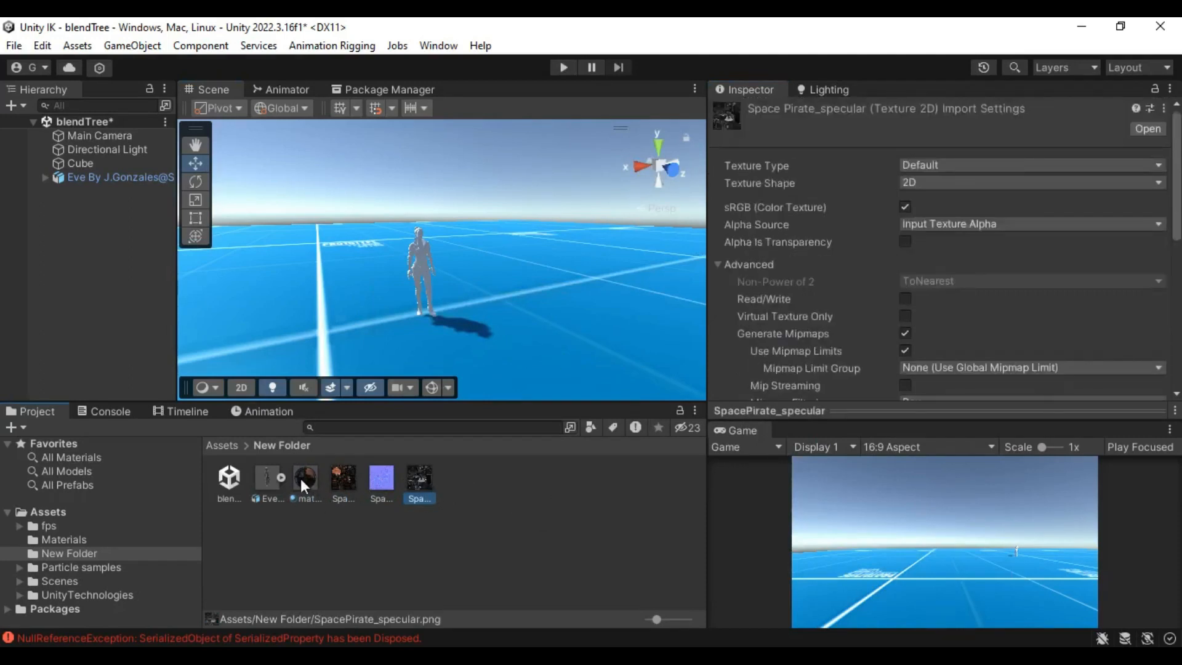
Remap the Standing Idle model's SpacePirate_M slot to the new material, apply it and inspect the textured character.
{"action": "left_click", "coordinate": [267, 479]}
{"action": "left_click_drag", "start_coordinate": [374, 405], "coordinate": [950, 325]}
{"action": "left_click", "coordinate": [1159, 348]}
{"action": "right_click_drag", "start_coordinate": [542, 317], "coordinate": [518, 315]}
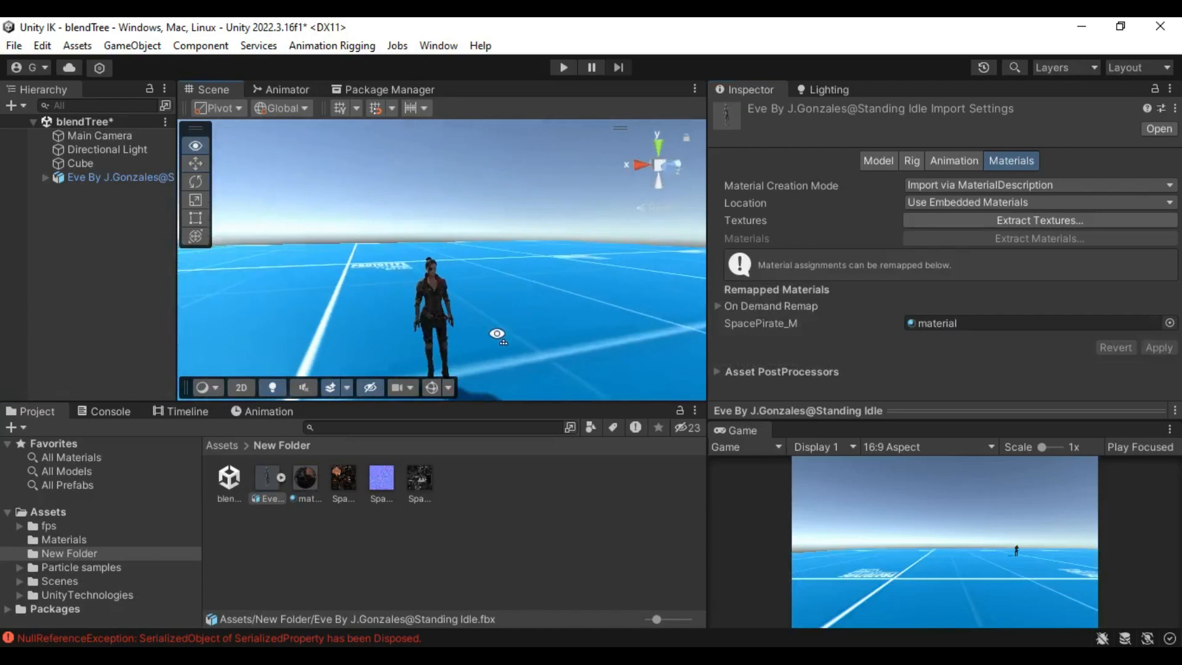
{"action": "scroll", "coordinate": [230, 302], "scroll_direction": "up", "scroll_amount": 5}
{"action": "key", "text": "w"}
{"action": "scroll", "coordinate": [431, 332], "scroll_direction": "down", "scroll_amount": 20}
{"action": "right_click_drag", "start_coordinate": [382, 357], "coordinate": [557, 338]}
{"action": "scroll", "coordinate": [528, 281], "scroll_direction": "down", "scroll_amount": 3}
{"action": "key", "text": "s"}
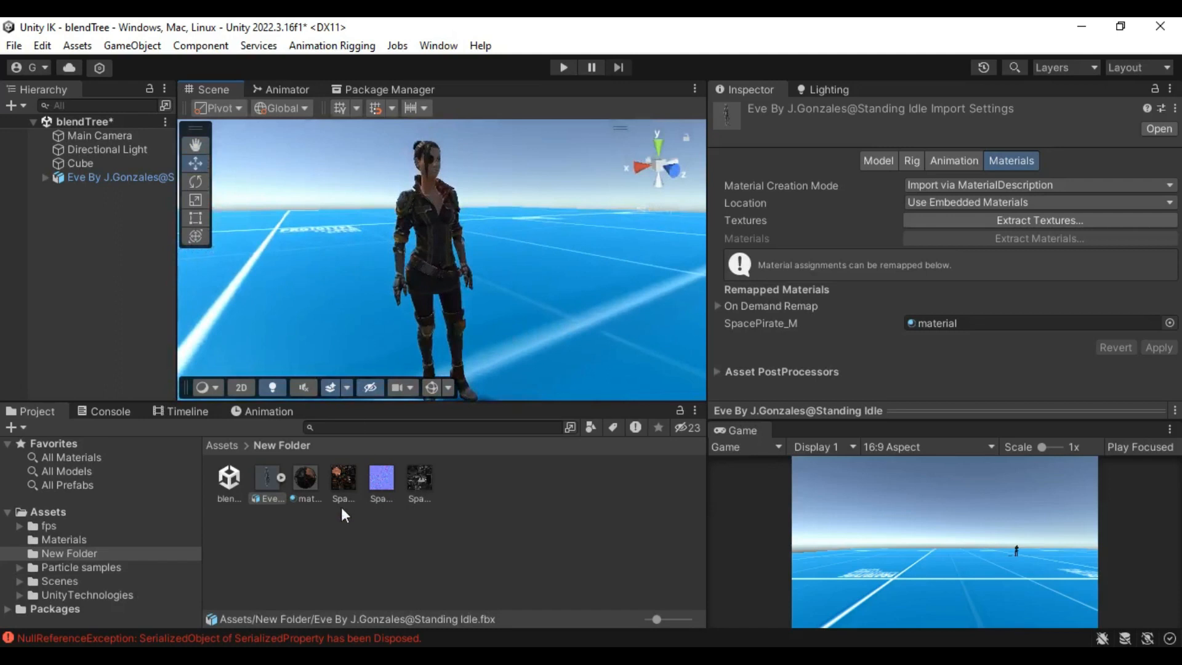
Duplicate the Standing Idle animation clip out of the imported model and clear the console errors.
{"action": "left_click", "coordinate": [282, 477]}
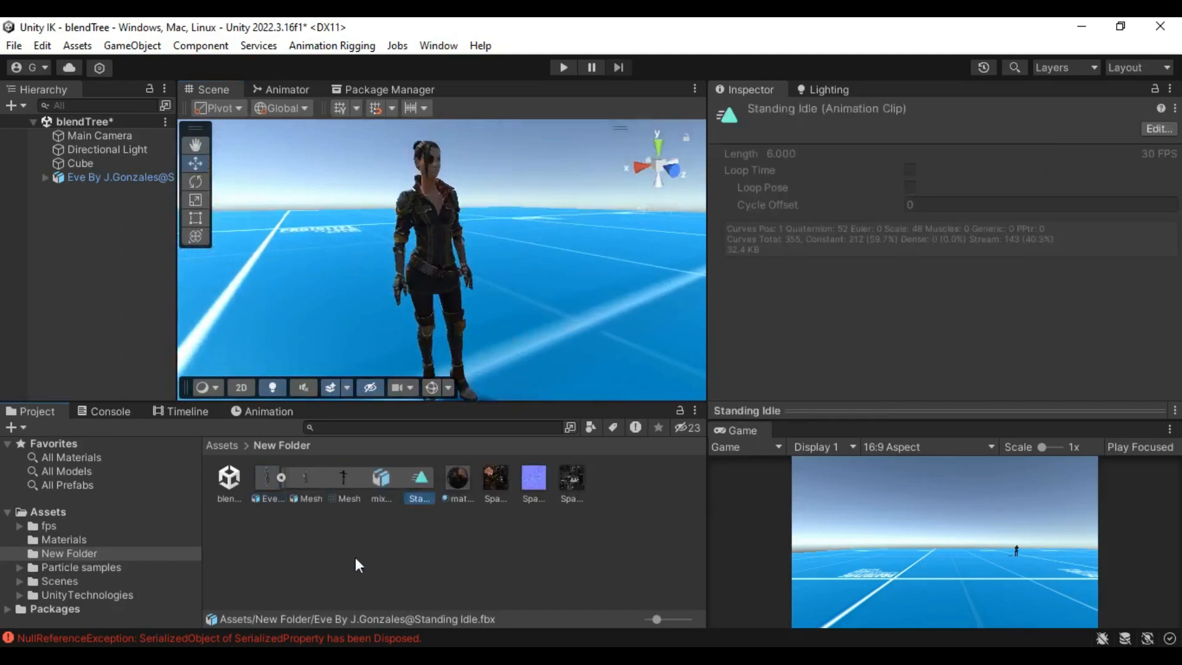
{"action": "left_click", "coordinate": [104, 411]}
{"action": "left_click", "coordinate": [22, 426]}
{"action": "left_click", "coordinate": [32, 411]}
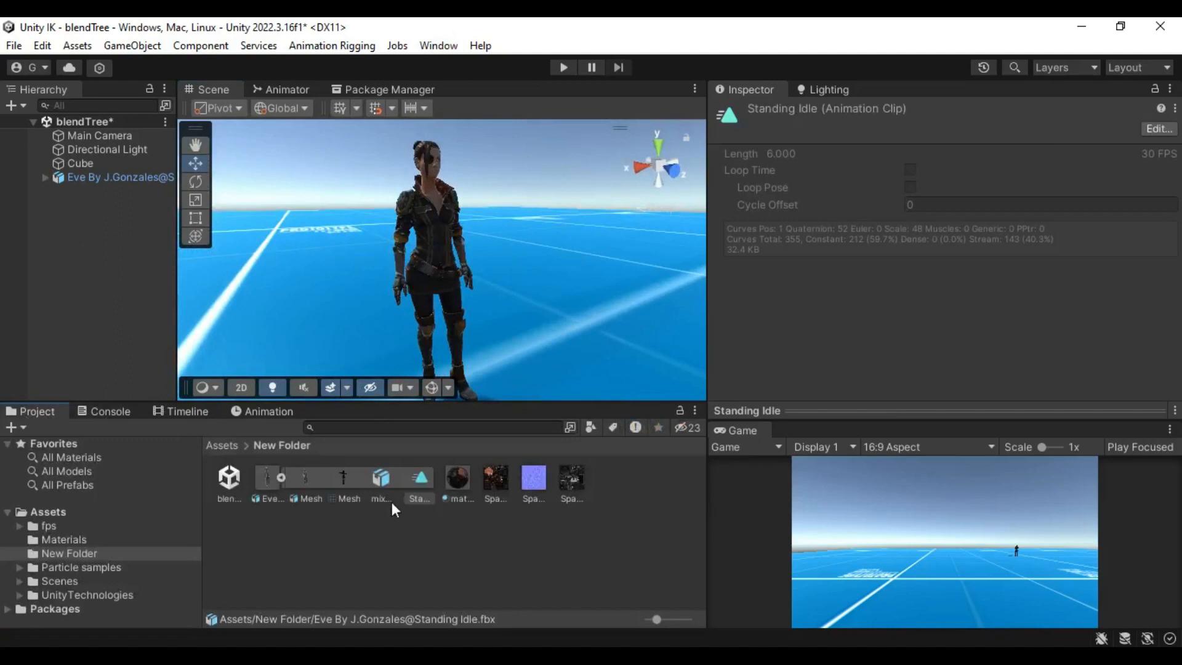
{"action": "key", "text": "ctrl+d"}
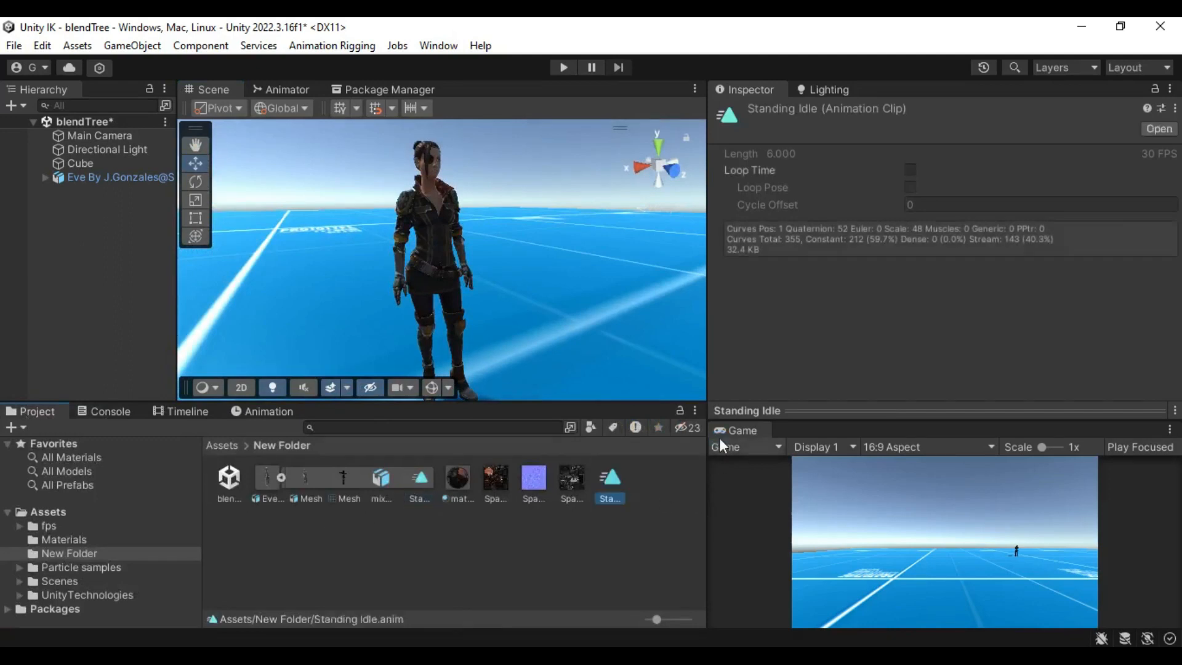
Rename the duplicated clip Idle, enable its Loop Time and save.
{"action": "left_click", "coordinate": [281, 477]}
{"action": "left_click", "coordinate": [466, 499]}
{"action": "type", "text": "Idle"}
{"action": "key", "text": "Return"}
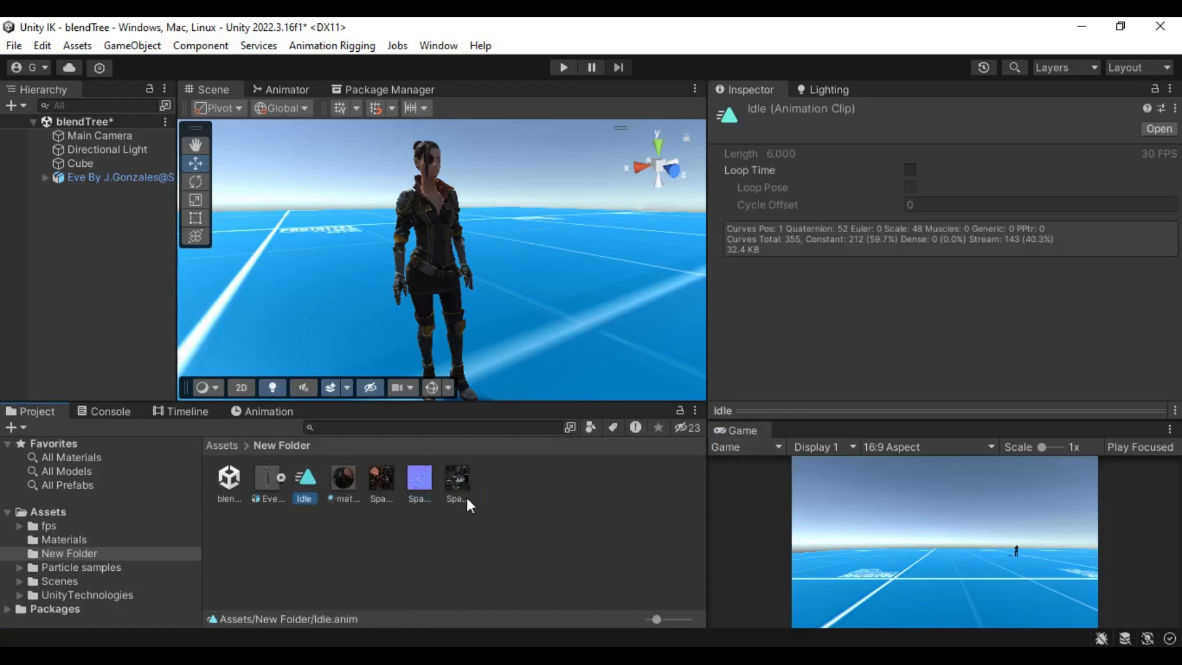
{"action": "left_click", "coordinate": [911, 169]}
{"action": "key", "text": "ctrl+s"}
Unpack the character's prefab completely and add the Idle clip to the character as its animation.
{"action": "left_click", "coordinate": [115, 178]}
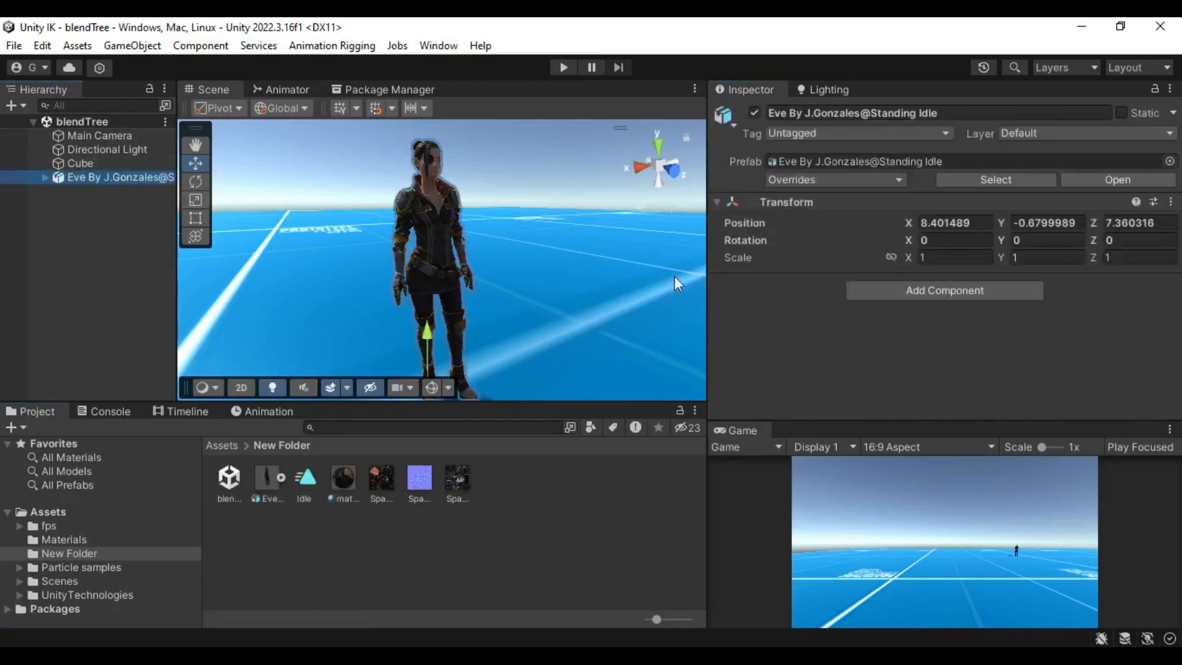
{"action": "right_click", "coordinate": [131, 209]}
{"action": "mouse_move", "coordinate": [253, 249]}
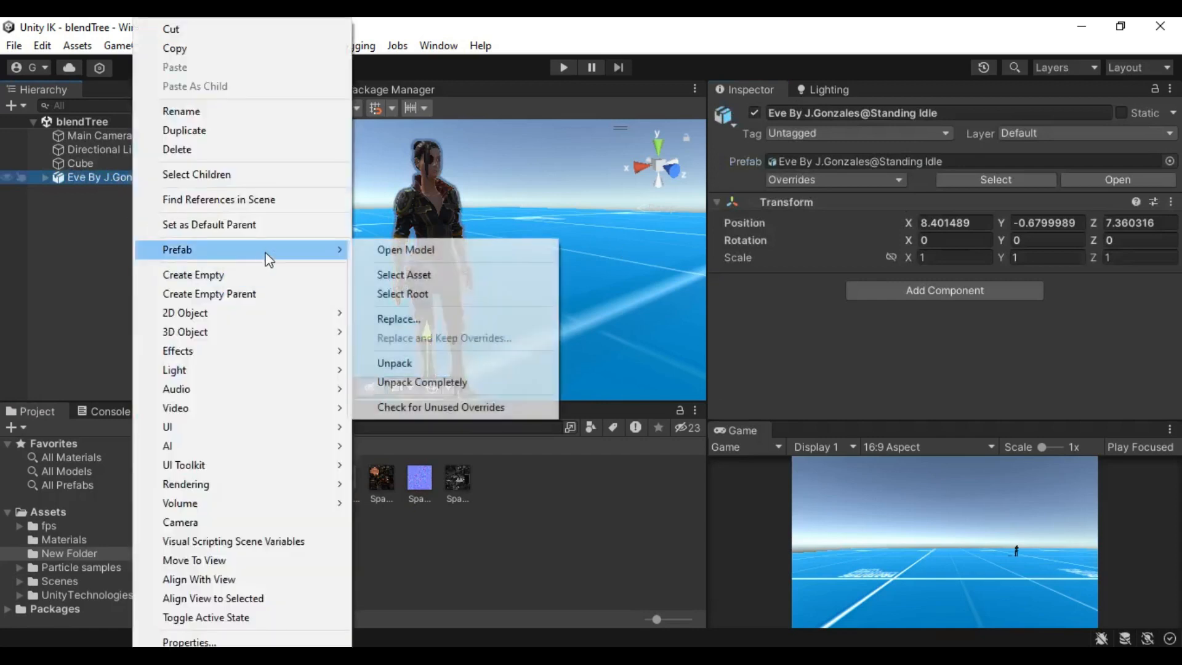
{"action": "left_click", "coordinate": [458, 382]}
{"action": "left_click_drag", "start_coordinate": [339, 513], "coordinate": [828, 363]}
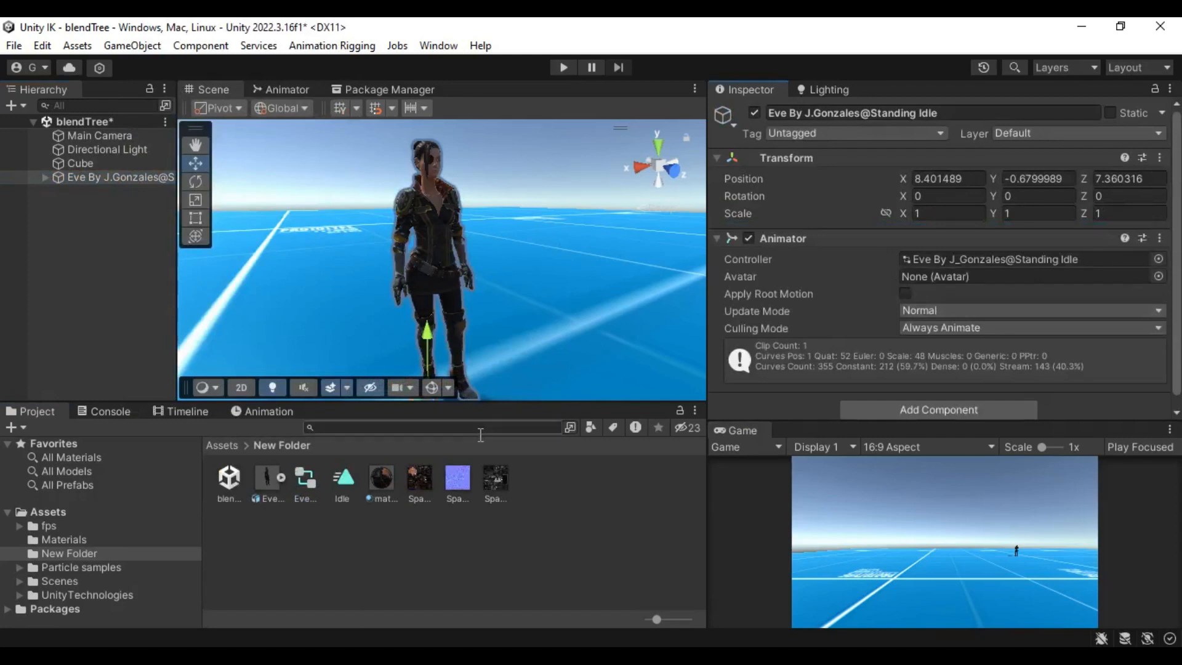
Create a folder named matFol inside New Folder.
{"action": "right_click", "coordinate": [452, 556]}
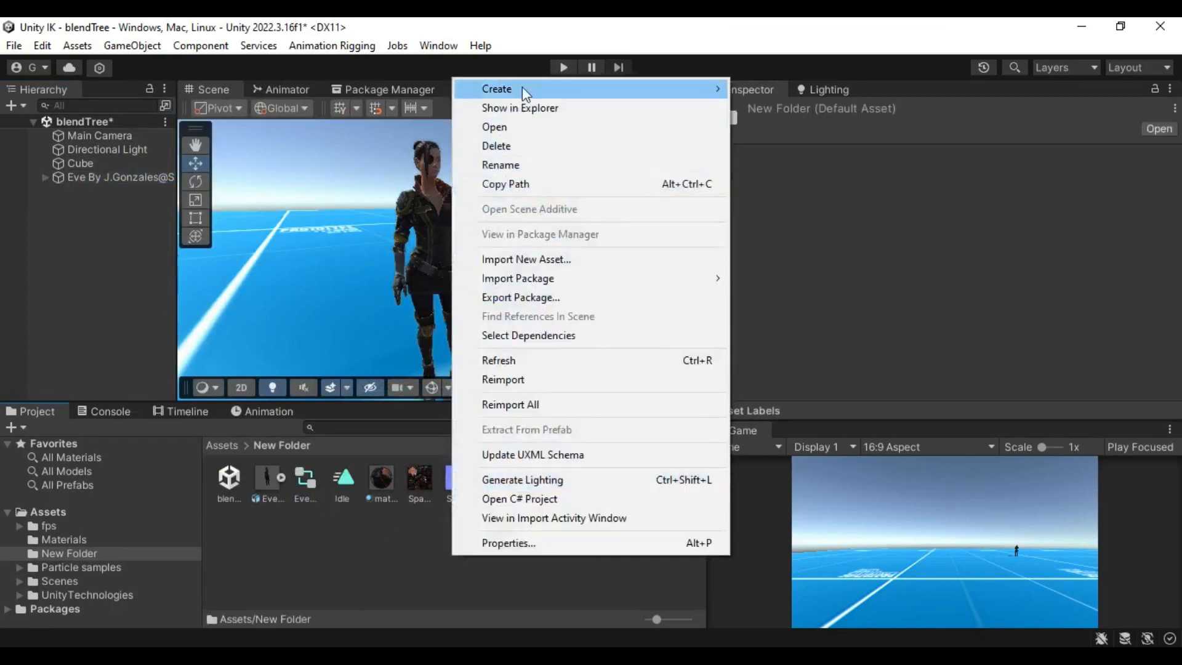
{"action": "mouse_move", "coordinate": [522, 87]}
{"action": "left_click", "coordinate": [774, 57]}
{"action": "type", "text": "mat"}
{"action": "type", "text": "Fol"}
{"action": "key", "text": "Return"}
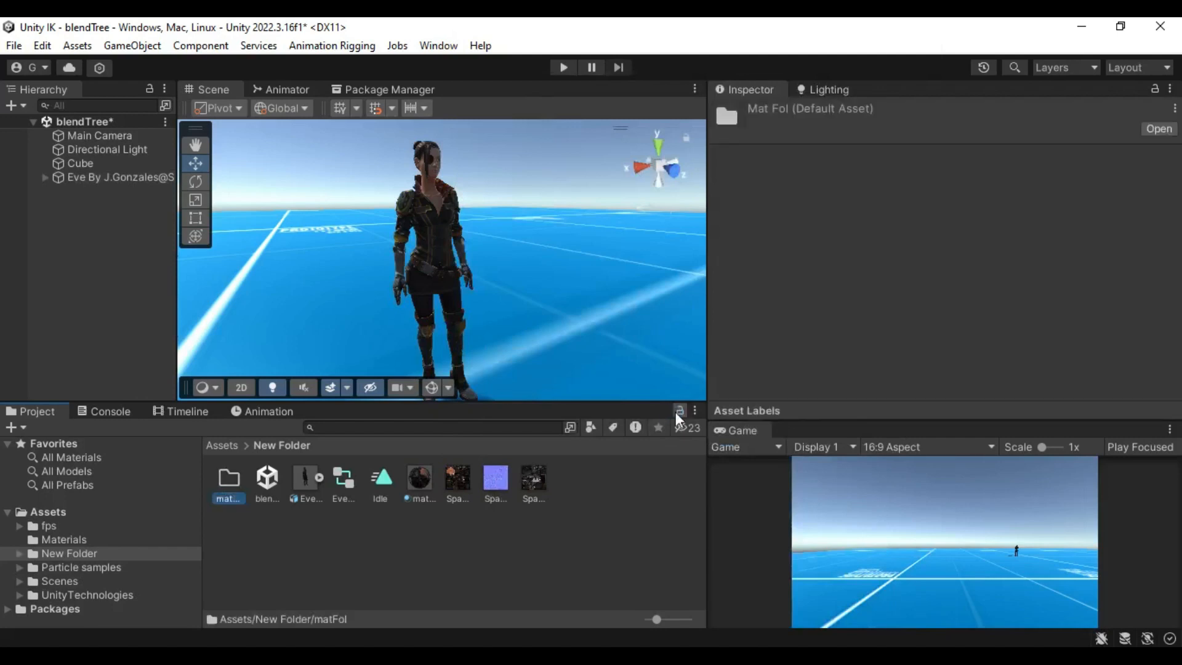
Move the material and the three SpacePirate textures into the matFol folder.
{"action": "left_click", "coordinate": [420, 479]}
{"action": "left_click", "coordinate": [533, 479], "text": "shift"}
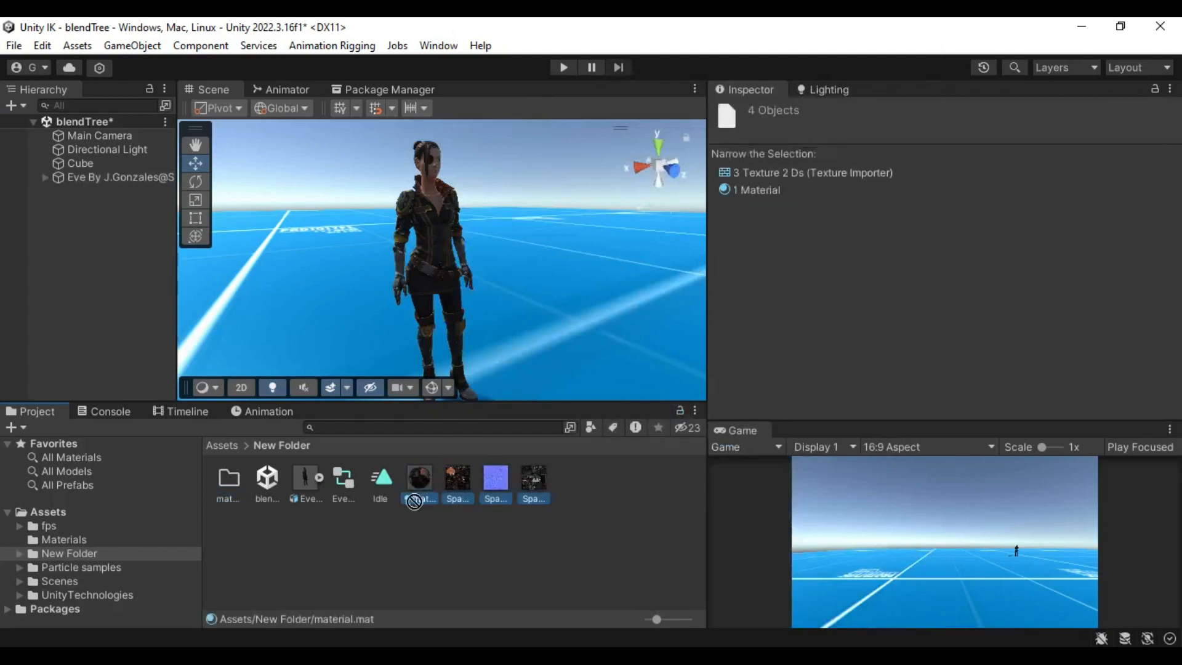
{"action": "left_click_drag", "start_coordinate": [420, 479], "coordinate": [229, 480]}
{"action": "left_click", "coordinate": [384, 497]}
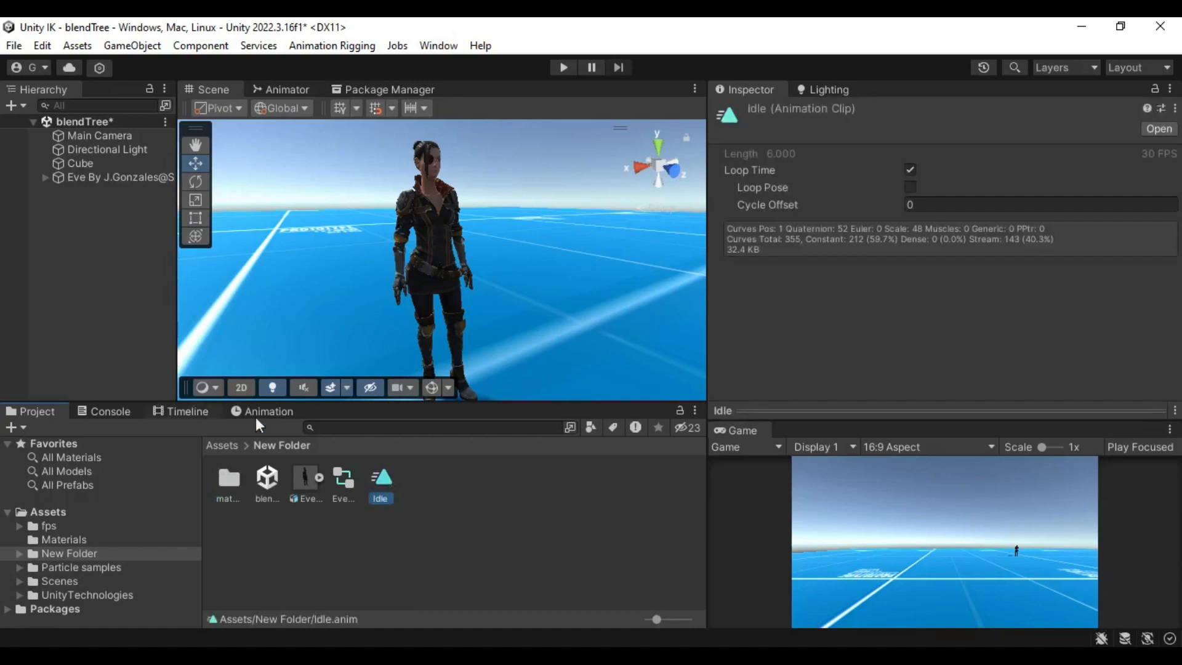
Save the scene and play the Idle clip on the character in the Animation window.
{"action": "left_click", "coordinate": [341, 498]}
{"action": "left_click", "coordinate": [110, 179]}
{"action": "key", "text": "ctrl+s"}
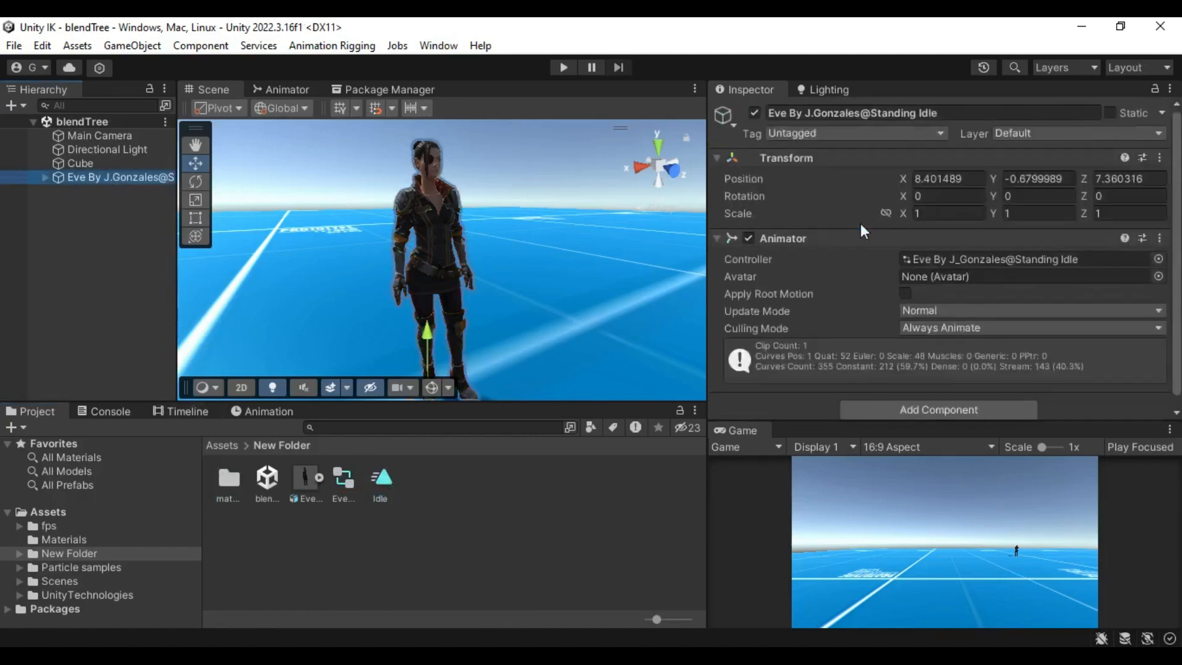
{"action": "left_click", "coordinate": [285, 417]}
{"action": "left_click", "coordinate": [125, 428]}
Orbit the Scene view around the character and align the Main Camera with that view.
{"action": "right_click_drag", "start_coordinate": [394, 265], "coordinate": [768, 276]}
{"action": "left_click_drag", "start_coordinate": [768, 276], "coordinate": [820, 296], "text": "alt"}
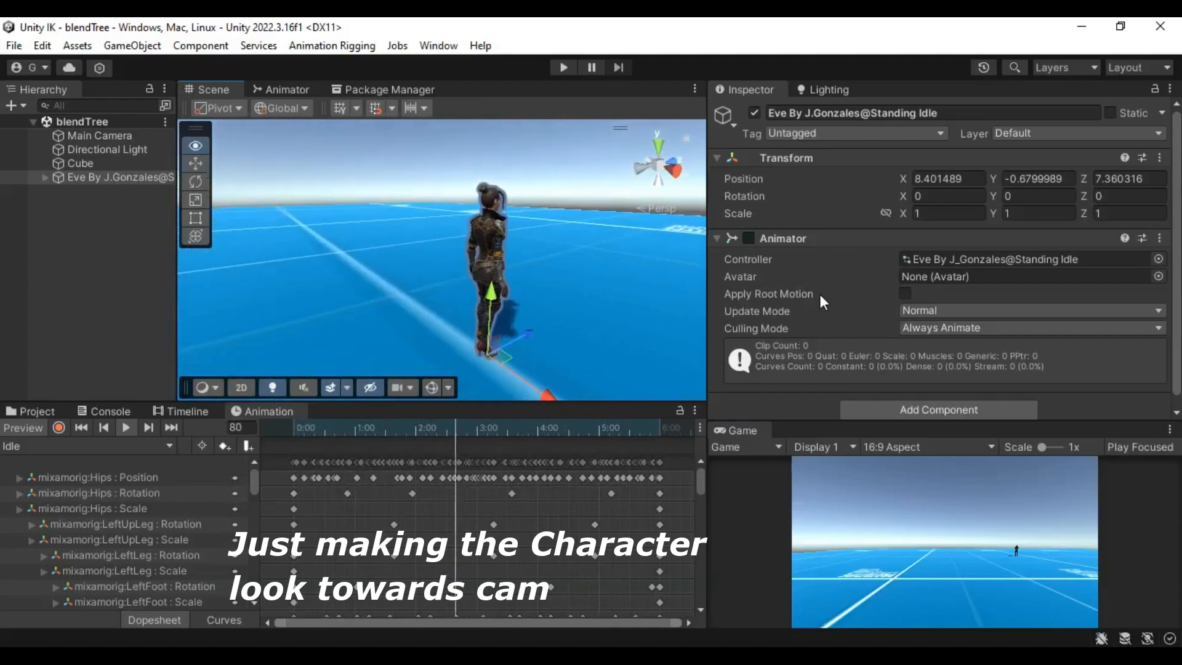
{"action": "left_click", "coordinate": [100, 135]}
{"action": "key", "text": "ctrl+shift+f"}
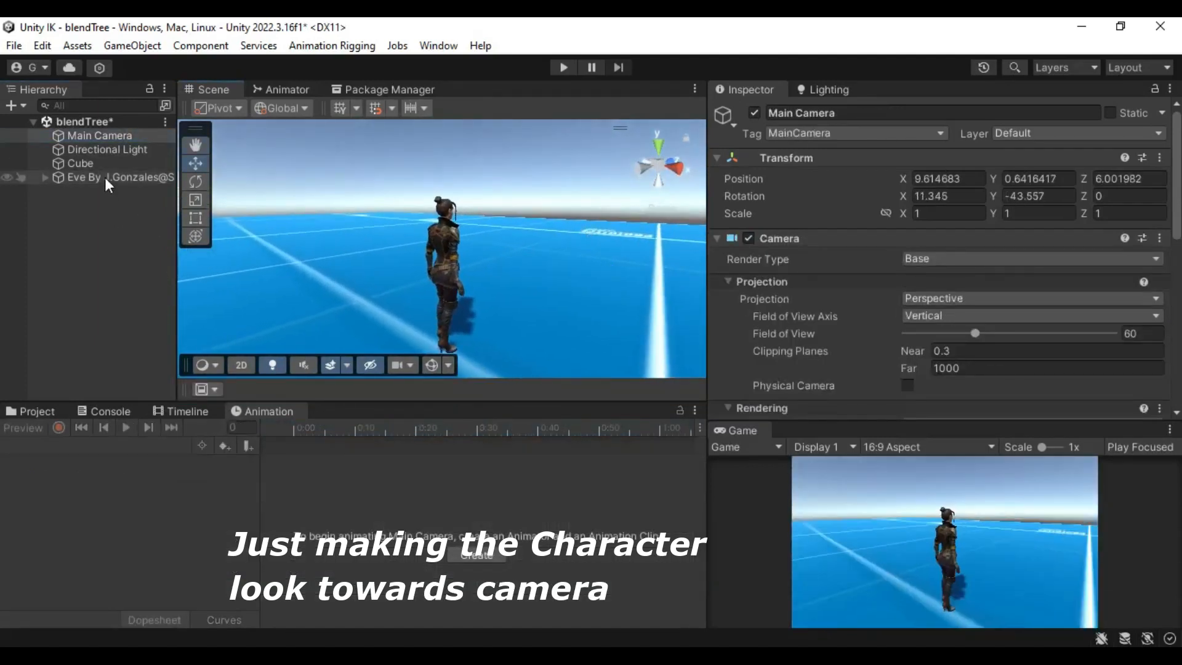
Rotate the character 180 degrees about Y to face the camera and save the scene.
{"action": "left_click", "coordinate": [105, 179]}
{"action": "right_click_drag", "start_coordinate": [468, 271], "coordinate": [471, 320]}
{"action": "key", "text": "e"}
{"action": "left_click_drag", "start_coordinate": [502, 364], "coordinate": [72, 409], "text": "ctrl"}
{"action": "key", "text": "ctrl+s"}
Play the Idle preview and set the Game view to Free Aspect, adjusting its size to show the character.
{"action": "mouse_move", "coordinate": [493, 216]}
{"action": "right_mouse_down"}
{"action": "mouse_move", "coordinate": [442, 237]}
{"action": "mouse_move", "coordinate": [469, 213]}
{"action": "right_mouse_up"}
{"action": "left_click", "coordinate": [126, 427]}
{"action": "left_click_drag", "start_coordinate": [893, 421], "coordinate": [886, 209]}
{"action": "left_click", "coordinate": [882, 237]}
{"action": "left_click", "coordinate": [890, 288]}
{"action": "left_click_drag", "start_coordinate": [708, 345], "coordinate": [430, 322]}
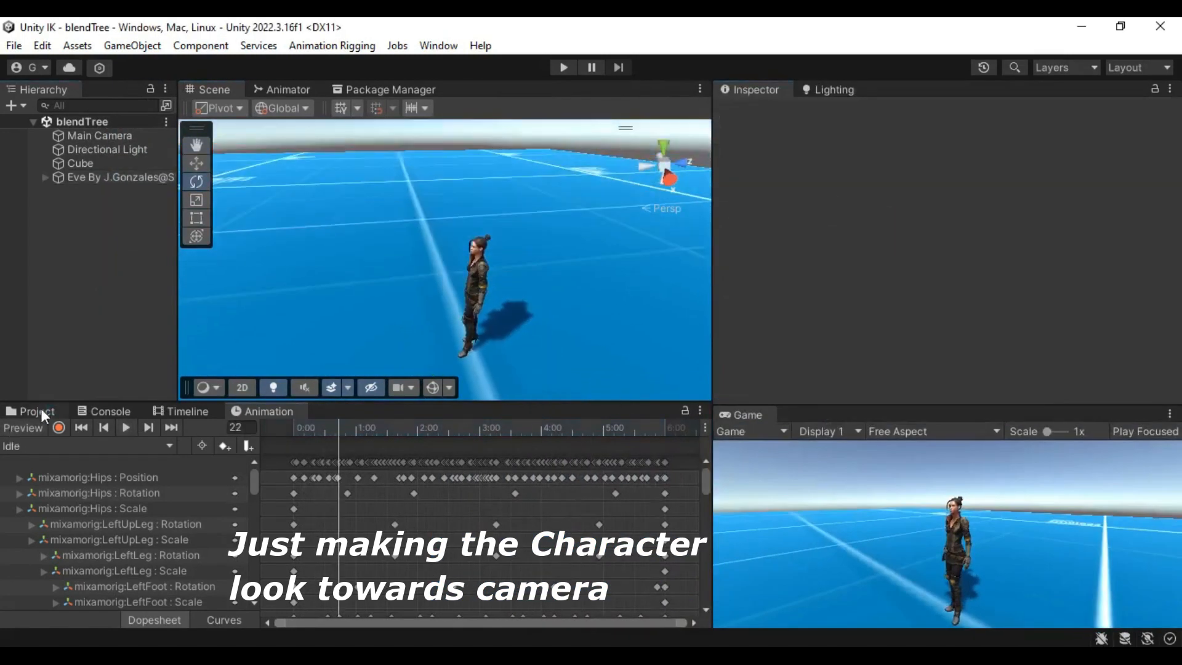
Import the downloaded Walking FBX from the browser's download history into Unity's New Folder.
{"action": "left_click", "coordinate": [41, 410]}
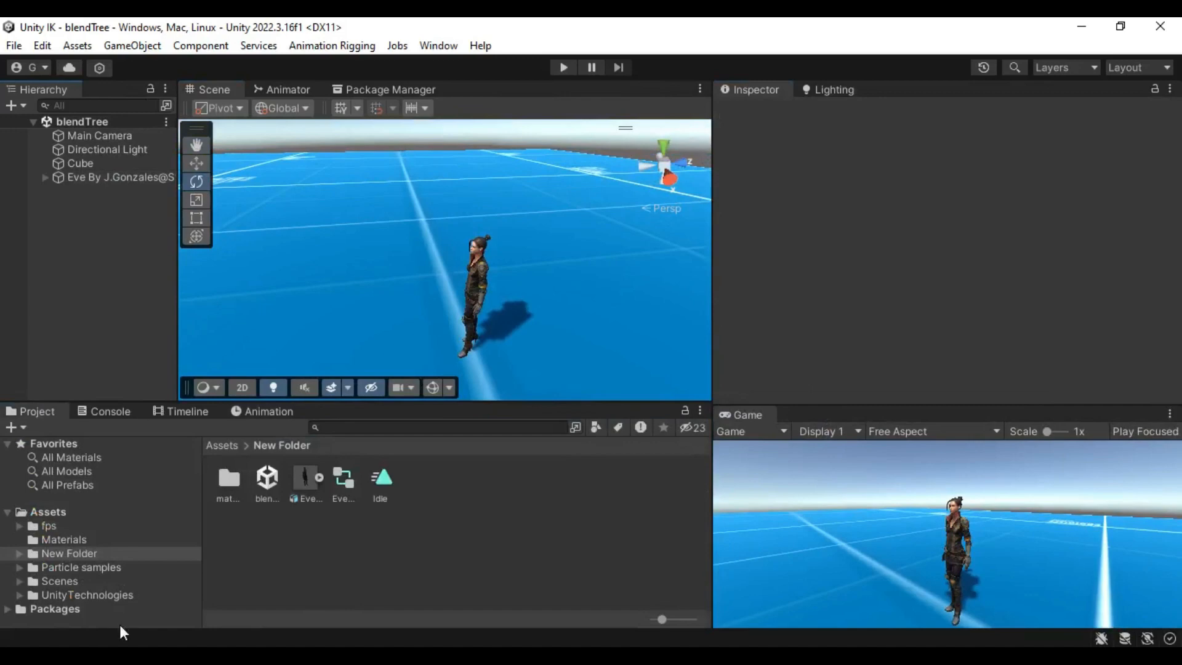
{"action": "left_click", "coordinate": [172, 597]}
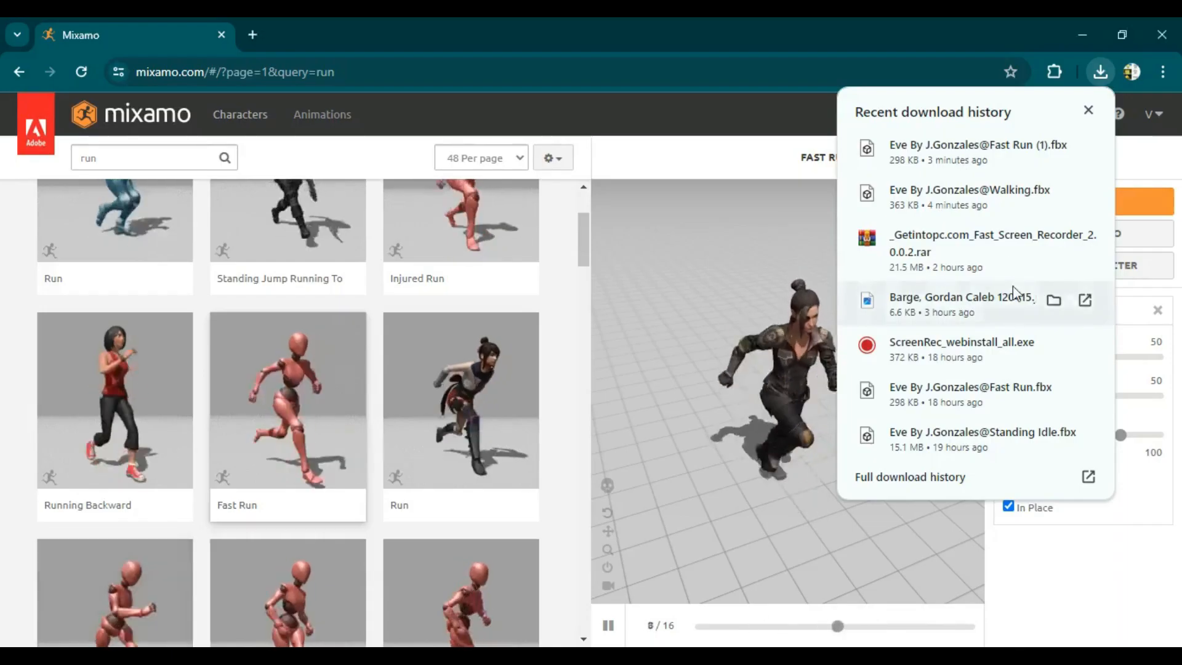
{"action": "left_click_drag", "start_coordinate": [1005, 190], "coordinate": [437, 497]}
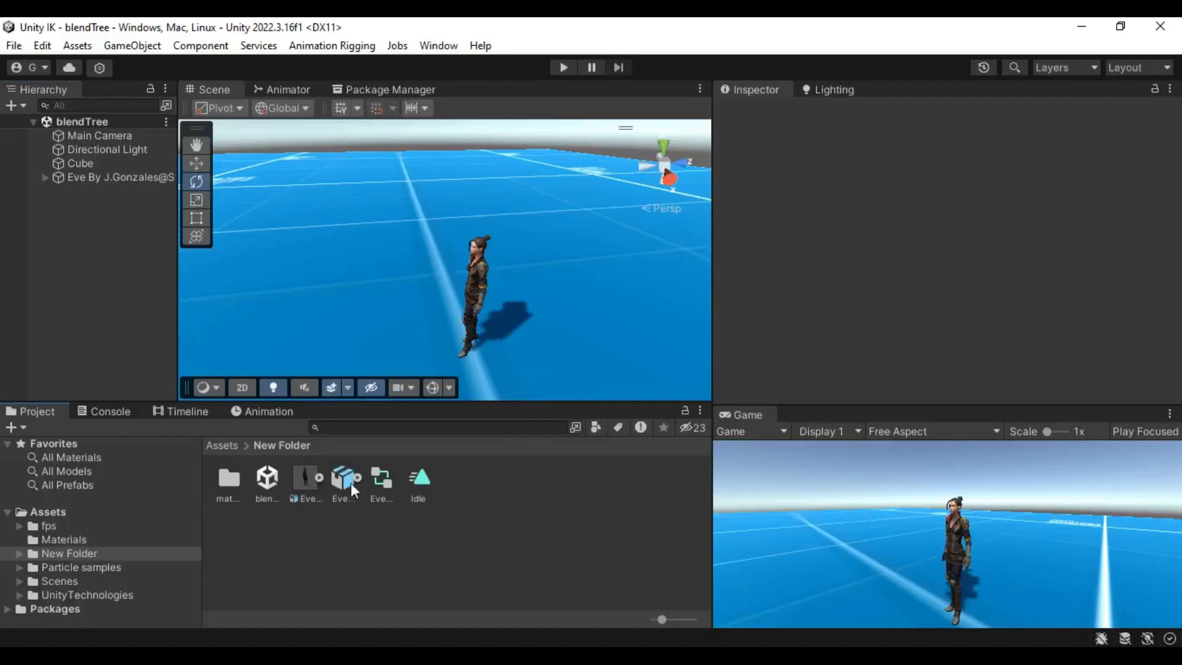
Duplicate the Walking clip out of its imported FBX and delete that FBX.
{"action": "left_click", "coordinate": [355, 478]}
{"action": "left_click", "coordinate": [424, 480]}
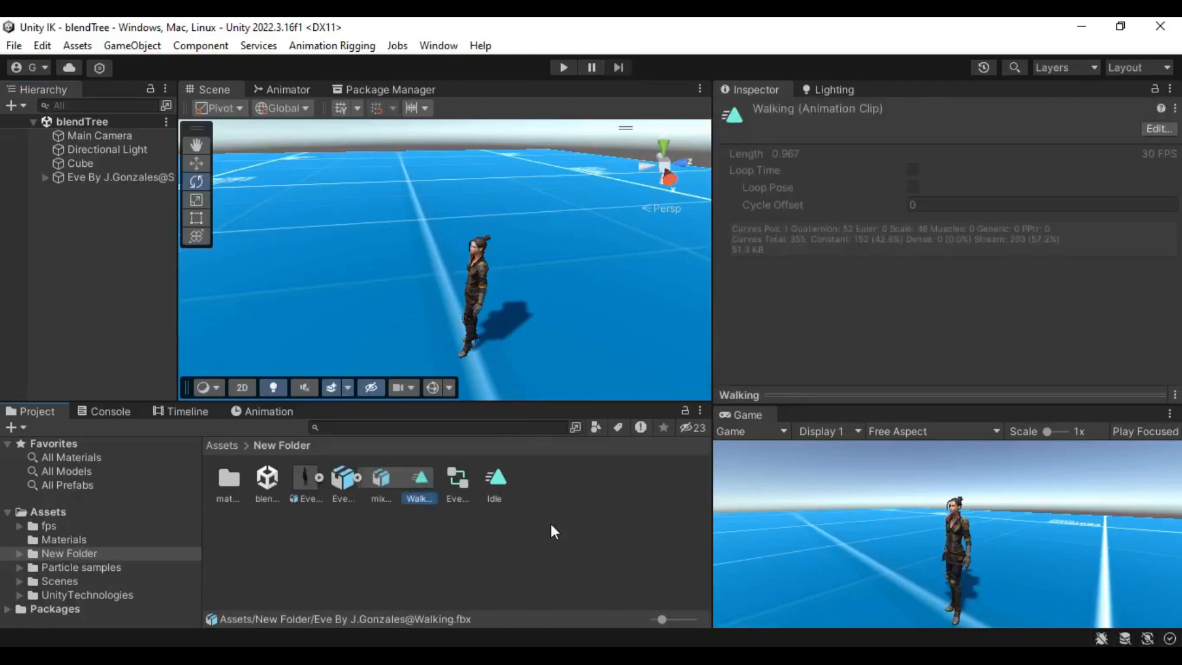
{"action": "key", "text": "ctrl+d"}
{"action": "left_click", "coordinate": [343, 486]}
{"action": "key", "text": "Delete"}
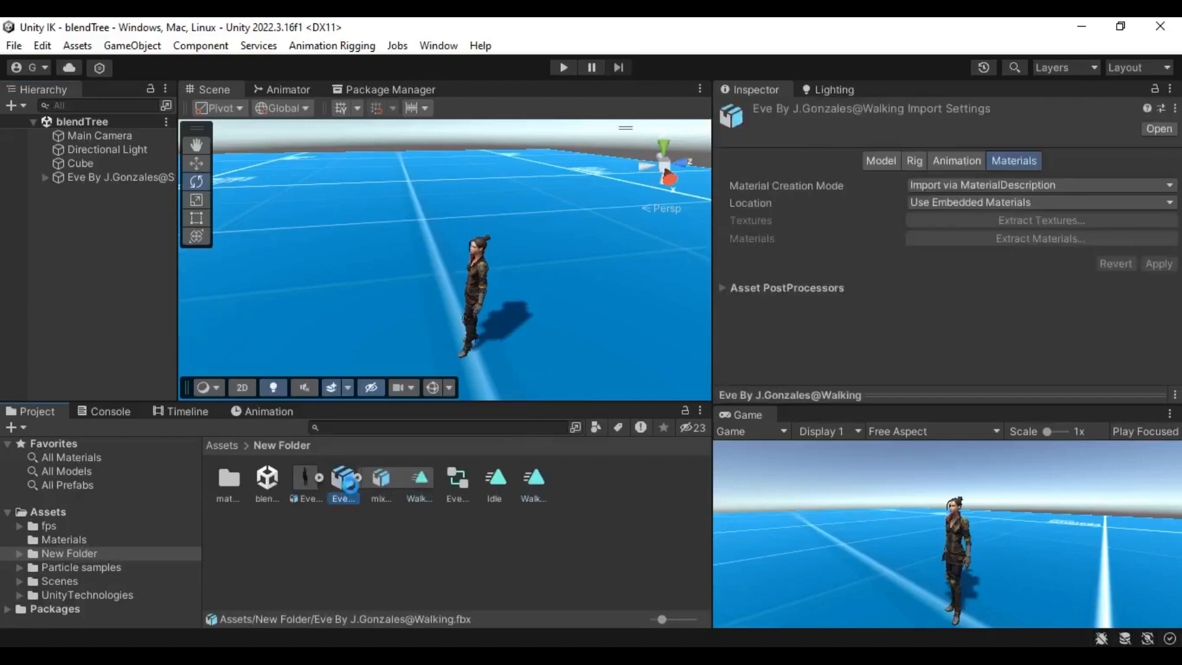
{"action": "left_click", "coordinate": [420, 484]}
Open the character's controller in the Animator window and enlarge the state graph area.
{"action": "left_click", "coordinate": [111, 177]}
{"action": "left_click", "coordinate": [289, 90]}
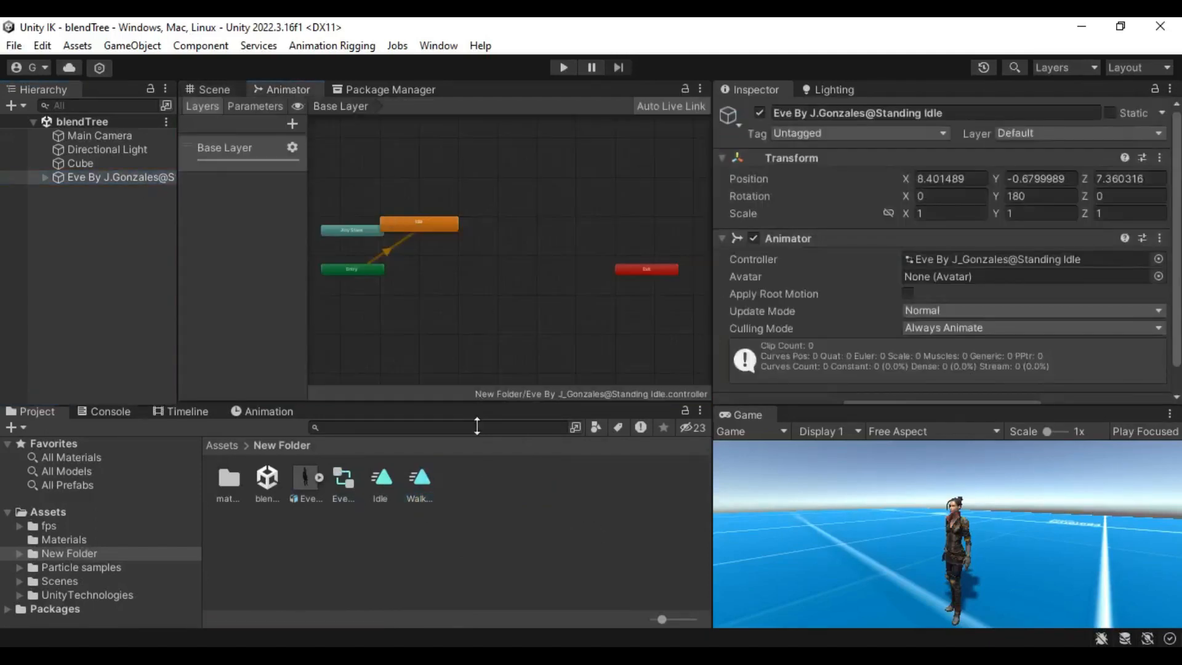
{"action": "left_click_drag", "start_coordinate": [477, 427], "coordinate": [477, 486]}
{"action": "left_click_drag", "start_coordinate": [179, 336], "coordinate": [135, 336]}
{"action": "scroll", "coordinate": [345, 245], "scroll_direction": "up", "scroll_amount": 5}
{"action": "middle_click_drag", "start_coordinate": [459, 269], "coordinate": [478, 291]}
{"action": "scroll", "coordinate": [552, 303], "scroll_direction": "down", "scroll_amount": 5}
{"action": "scroll", "coordinate": [552, 303], "scroll_direction": "up", "scroll_amount": 3}
{"action": "left_click_drag", "start_coordinate": [497, 486], "coordinate": [496, 469]}
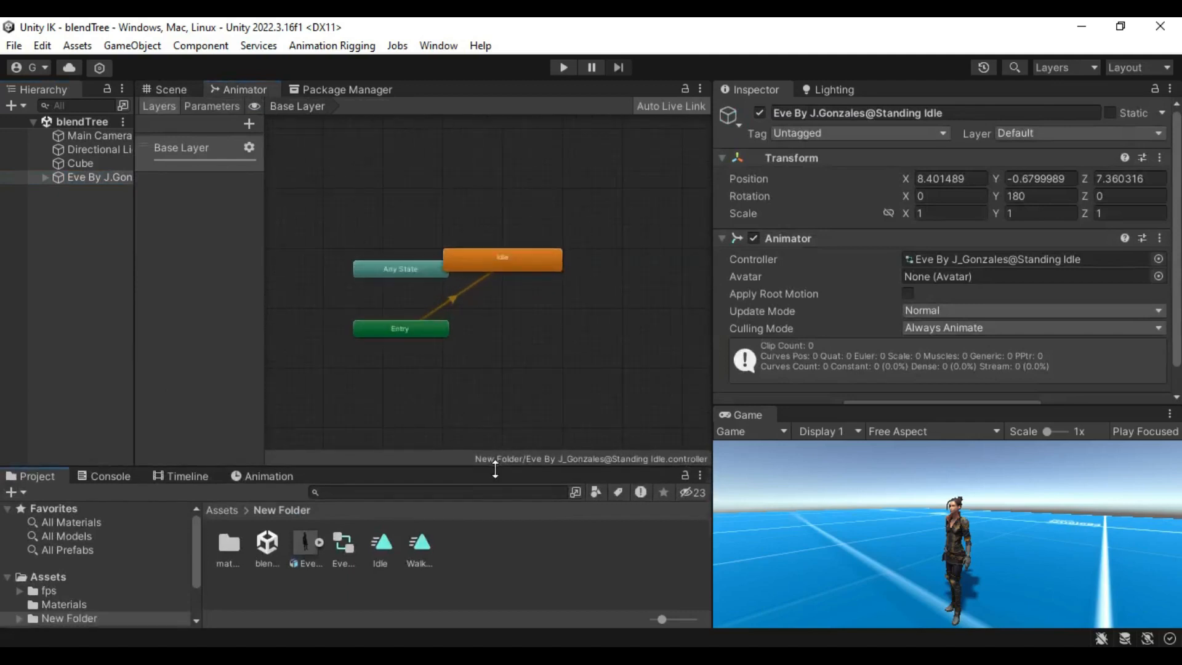
Create a new blend tree state in the Base Layer and name it Motion.
{"action": "right_click", "coordinate": [506, 302]}
{"action": "mouse_move", "coordinate": [686, 318]}
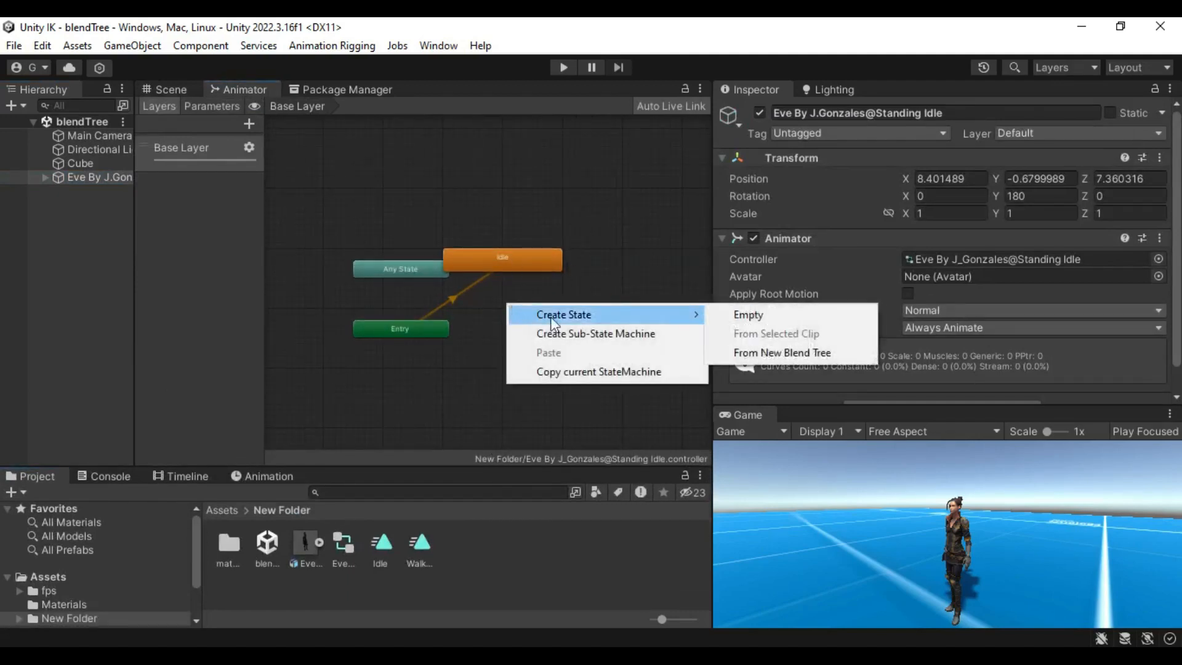
{"action": "left_click", "coordinate": [751, 346]}
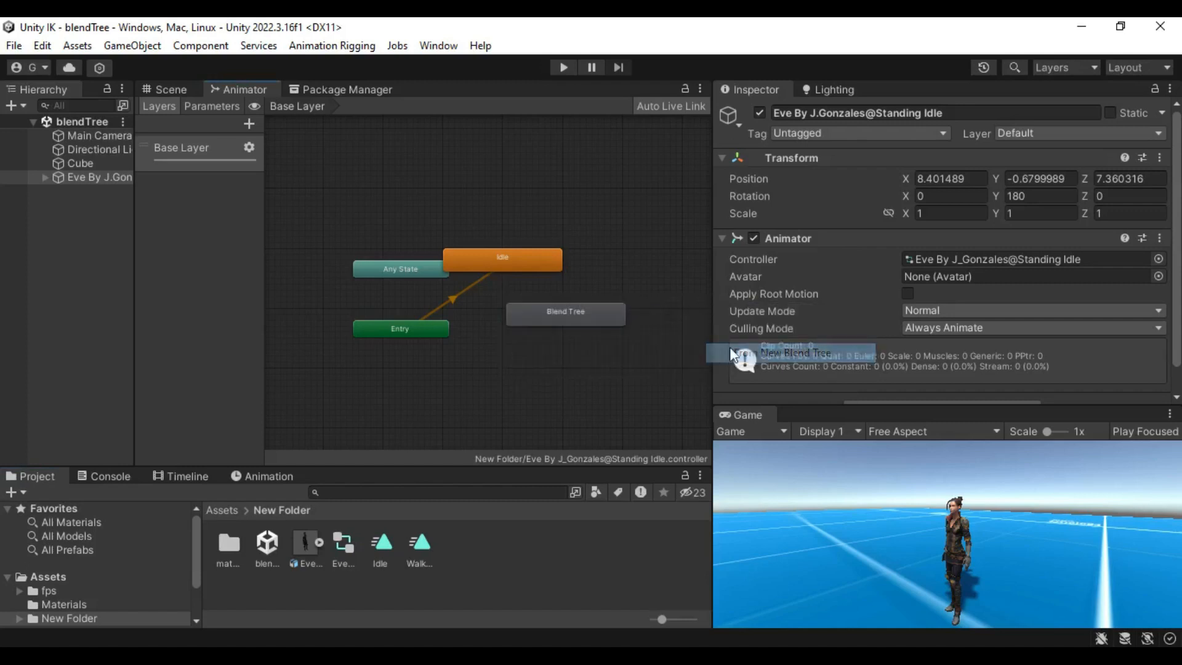
{"action": "left_click", "coordinate": [574, 312]}
{"action": "left_click", "coordinate": [855, 111]}
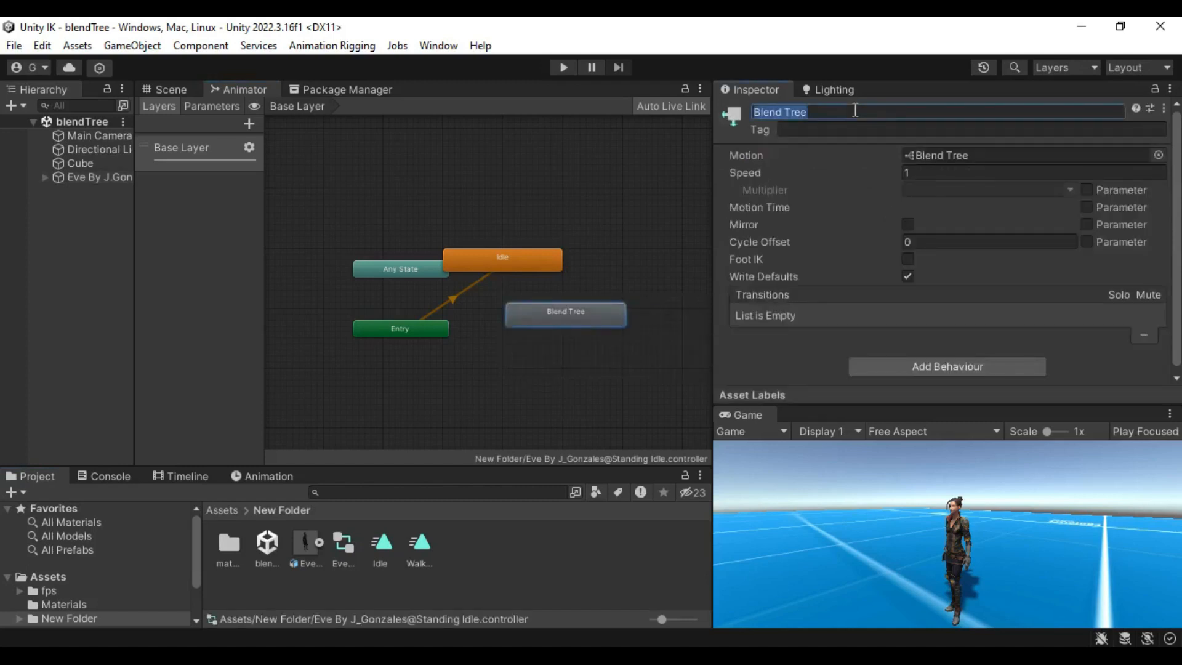
{"action": "type", "text": "Motion"}
Open the Motion blend tree and rename the Blend parameter to velocity.
{"action": "double_click", "coordinate": [577, 323]}
{"action": "left_click", "coordinate": [504, 260]}
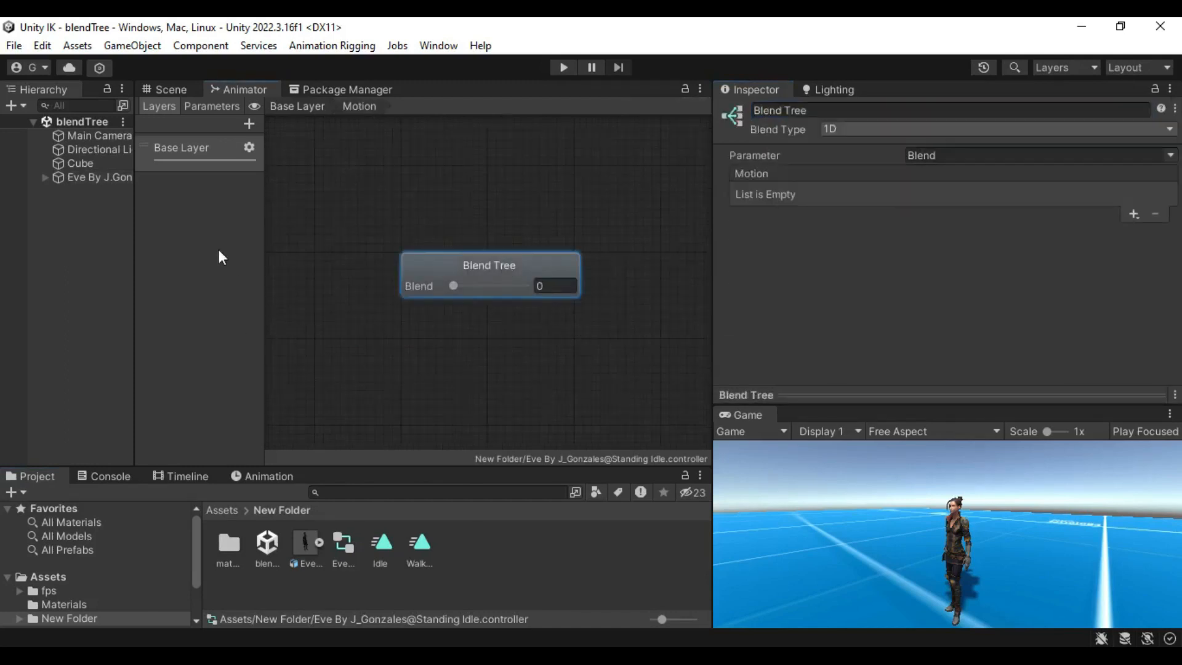
{"action": "left_click", "coordinate": [223, 105]}
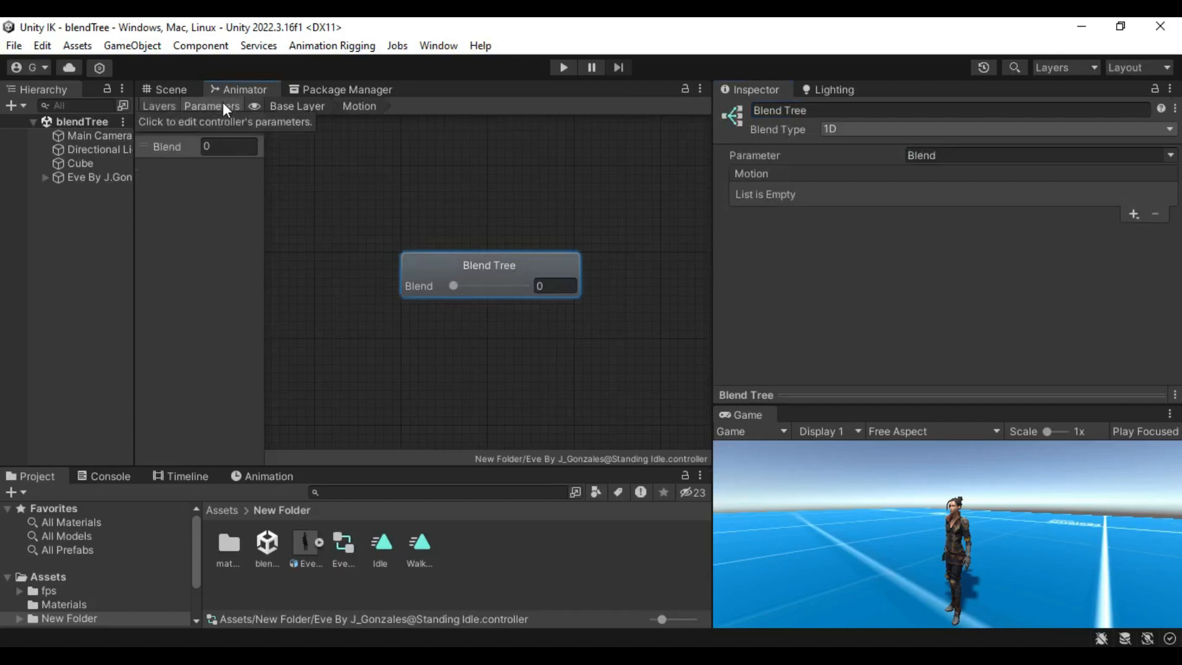
{"action": "double_click", "coordinate": [175, 153]}
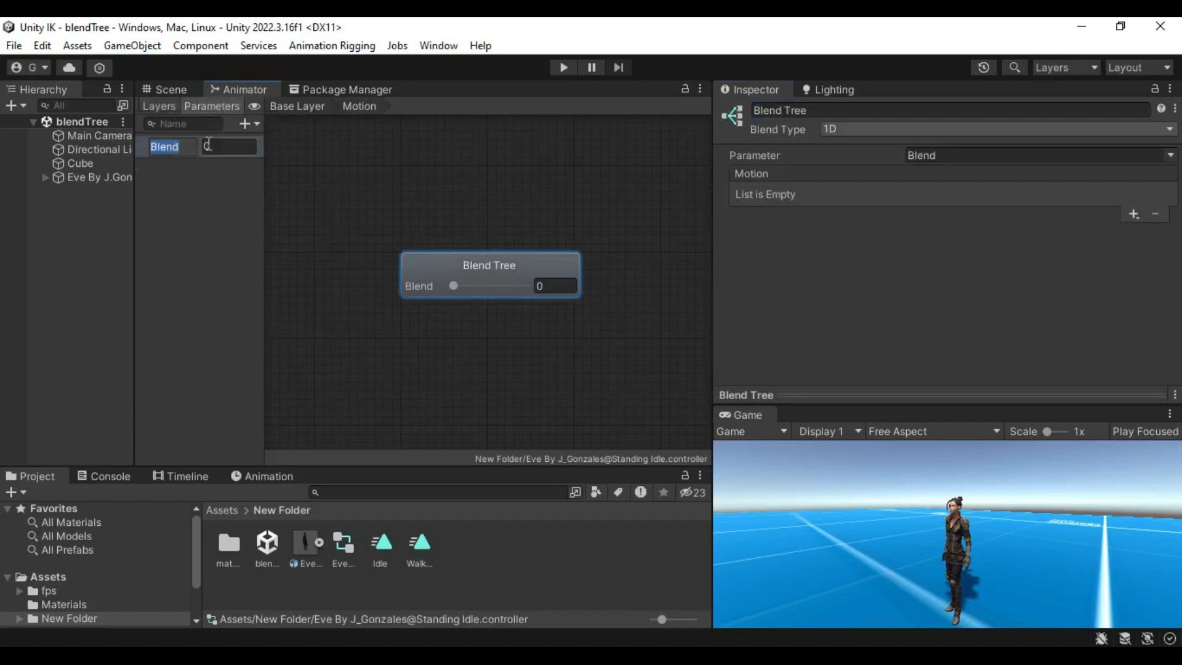
{"action": "type", "text": "velocity"}
{"action": "key", "text": "Return"}
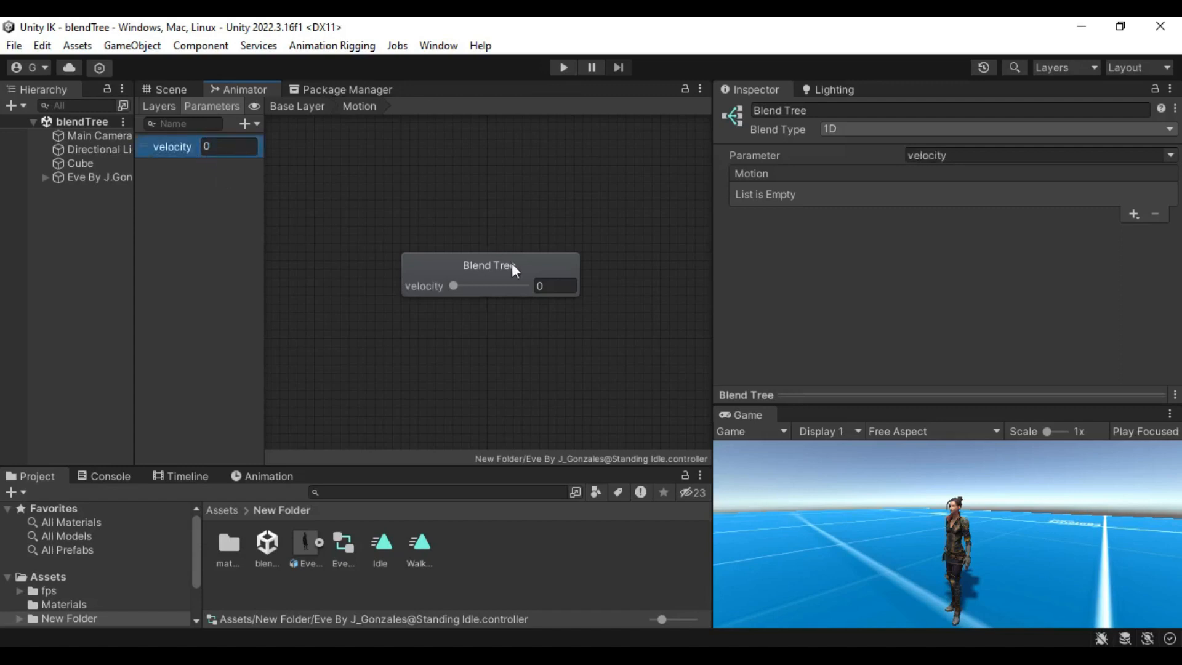
Add two motion fields to the blend tree and assign the Idle clip to the first and the Walking clip to the second.
{"action": "left_click", "coordinate": [513, 265]}
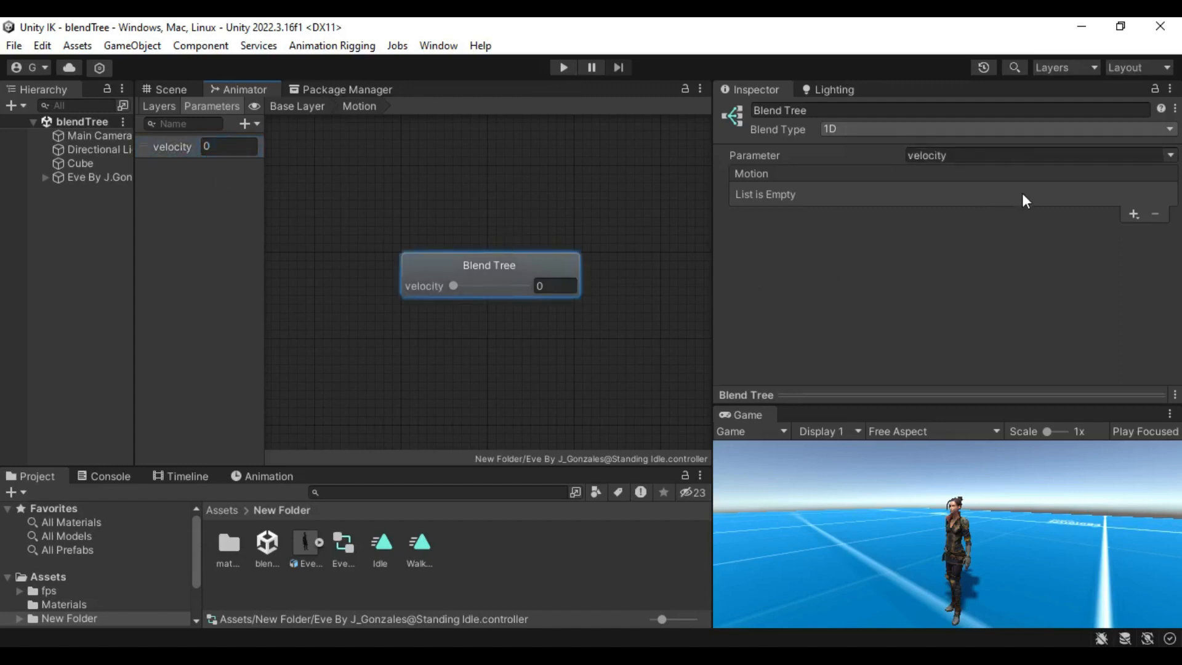
{"action": "left_click", "coordinate": [1133, 212]}
{"action": "left_click", "coordinate": [1092, 231]}
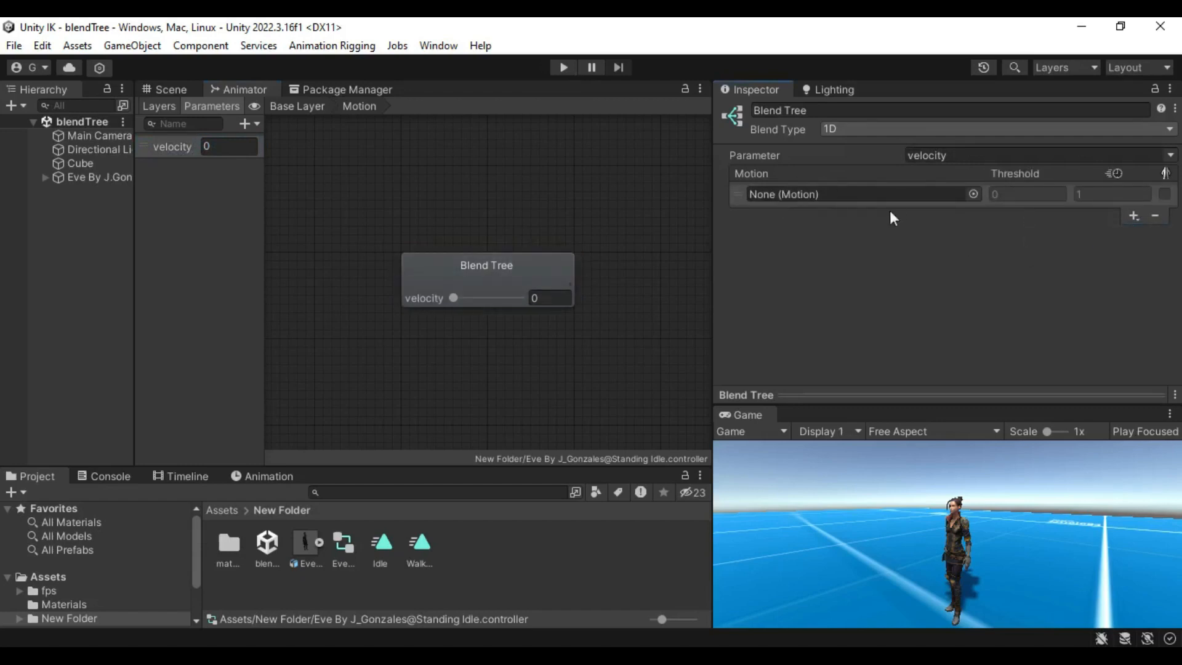
{"action": "left_click_drag", "start_coordinate": [388, 549], "coordinate": [819, 195]}
{"action": "left_click", "coordinate": [1133, 216]}
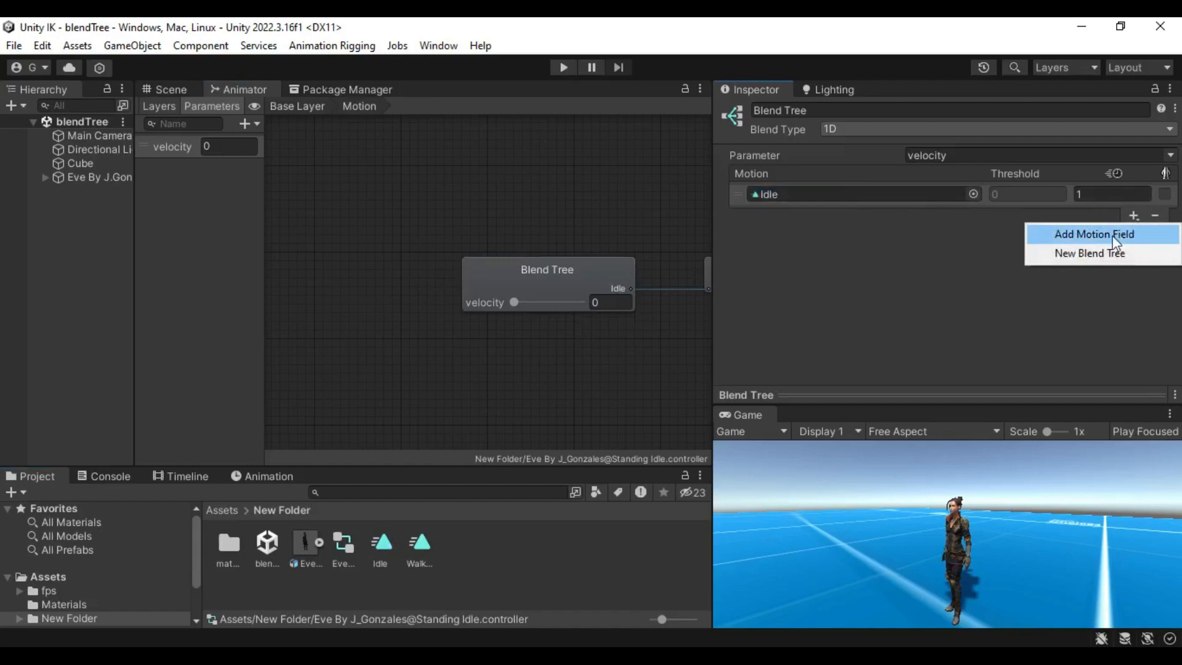
{"action": "left_click", "coordinate": [1093, 232]}
{"action": "left_click_drag", "start_coordinate": [420, 554], "coordinate": [815, 271]}
Check the Idle clip's loop setting and enable Loop Time on the Walking clip.
{"action": "middle_click_drag", "start_coordinate": [563, 388], "coordinate": [301, 388]}
{"action": "left_click", "coordinate": [493, 279]}
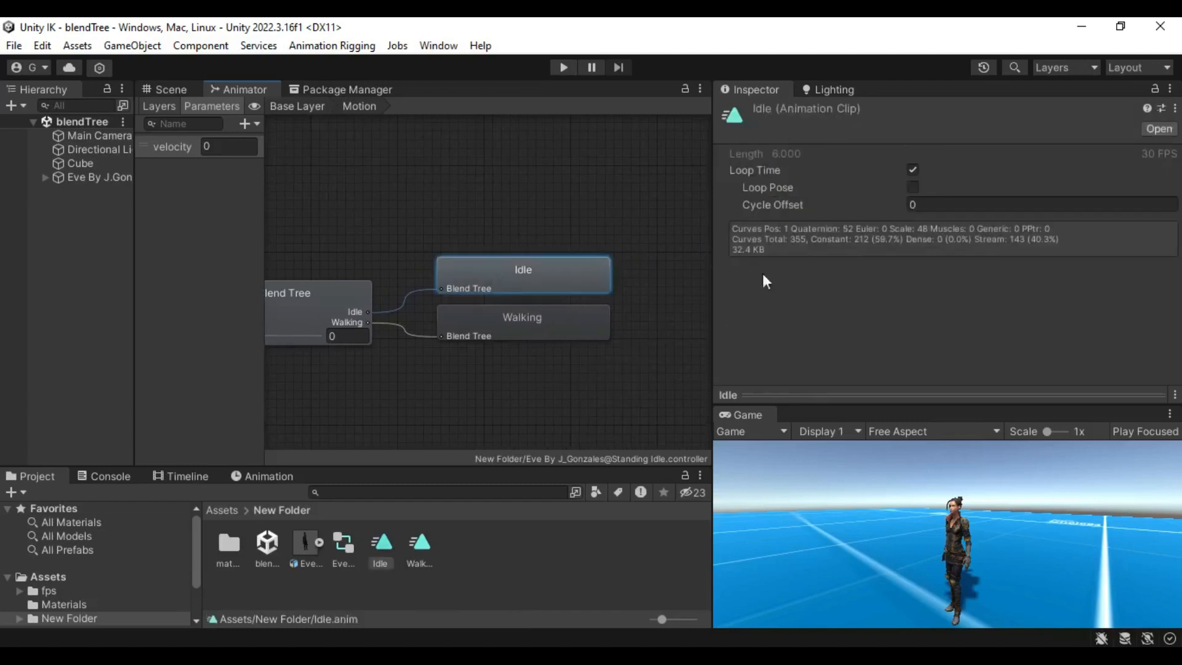
{"action": "left_click", "coordinate": [514, 336]}
{"action": "left_click", "coordinate": [913, 170]}
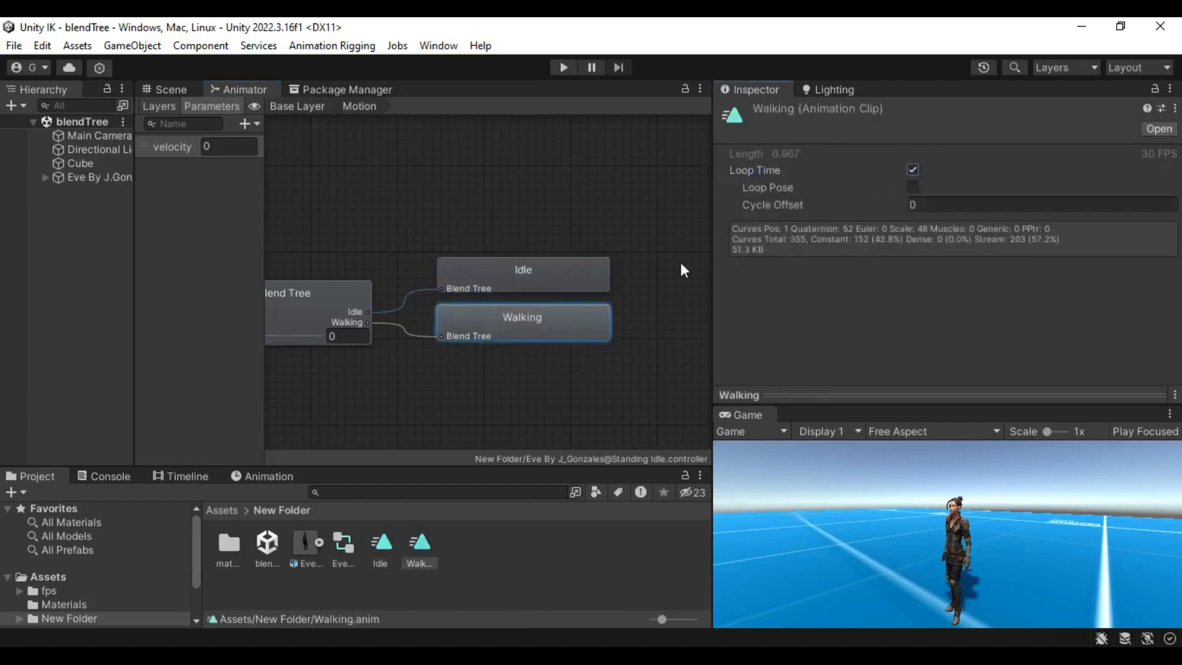
Turn off Automate Thresholds for the blend tree's motions.
{"action": "left_click", "coordinate": [315, 336]}
{"action": "middle_click_drag", "start_coordinate": [331, 275], "coordinate": [418, 260]}
{"action": "left_click_drag", "start_coordinate": [401, 322], "coordinate": [172, 335]}
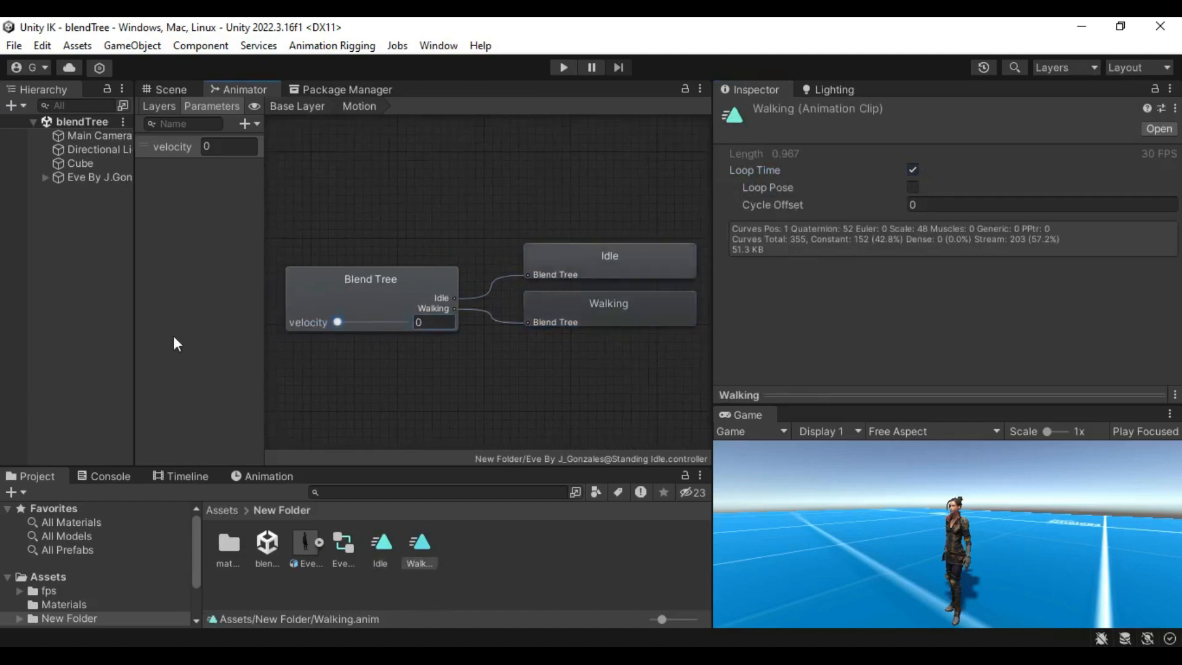
{"action": "left_click", "coordinate": [406, 282]}
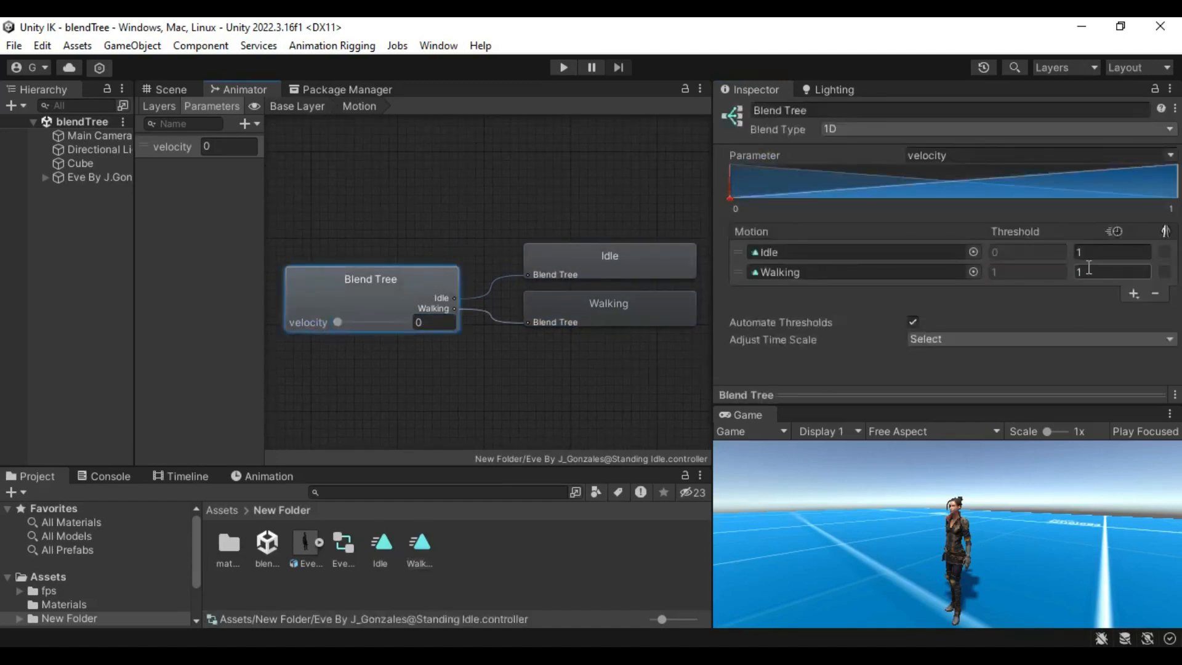
{"action": "left_click", "coordinate": [910, 322]}
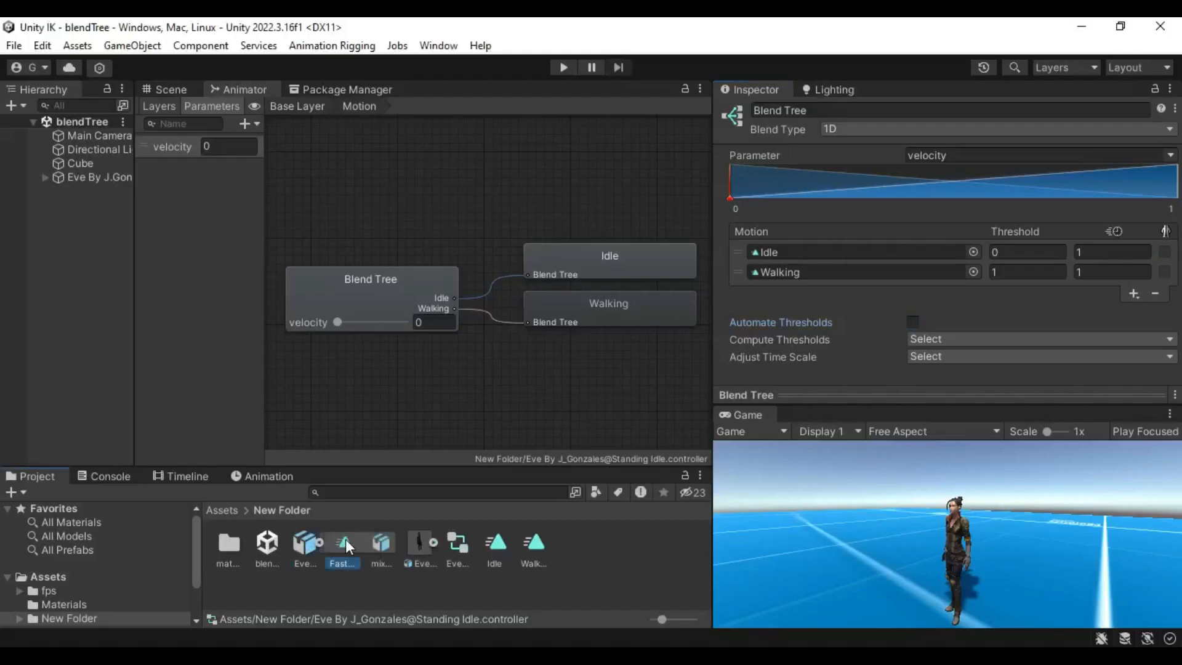
Duplicate the Fast Run clip out of its imported FBX, rename the copy Run, and delete that FBX.
{"action": "left_click", "coordinate": [490, 562]}
{"action": "type", "text": "ru"}
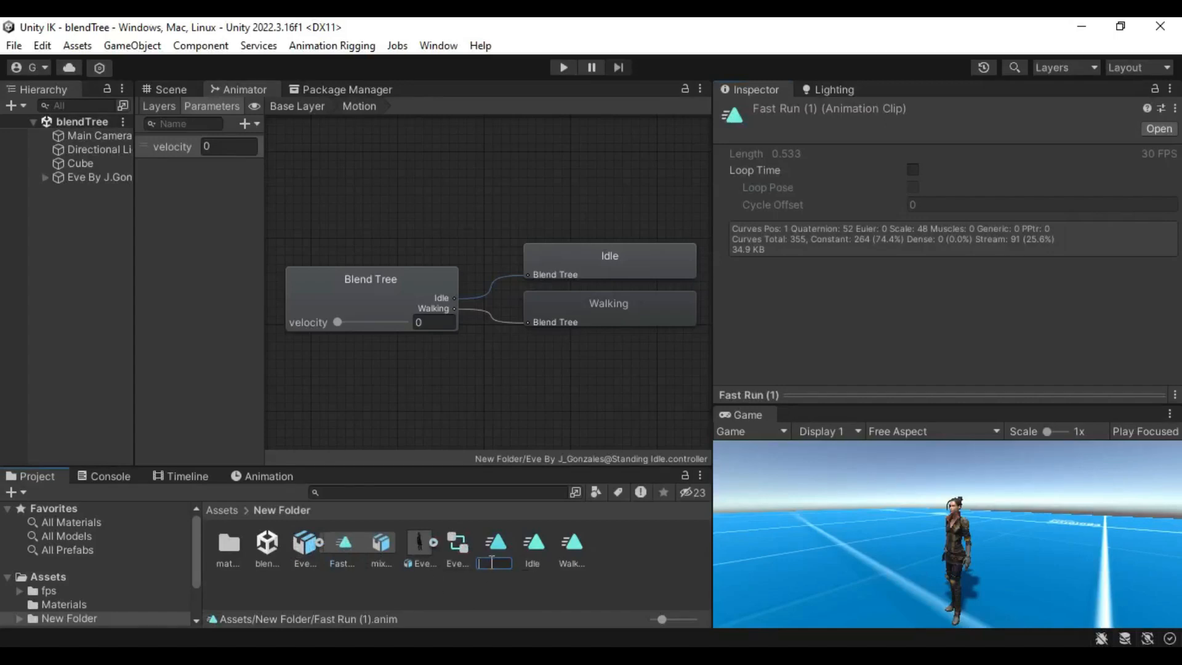
{"action": "type", "text": "Run"}
{"action": "key", "text": "Return"}
{"action": "left_click", "coordinate": [305, 532]}
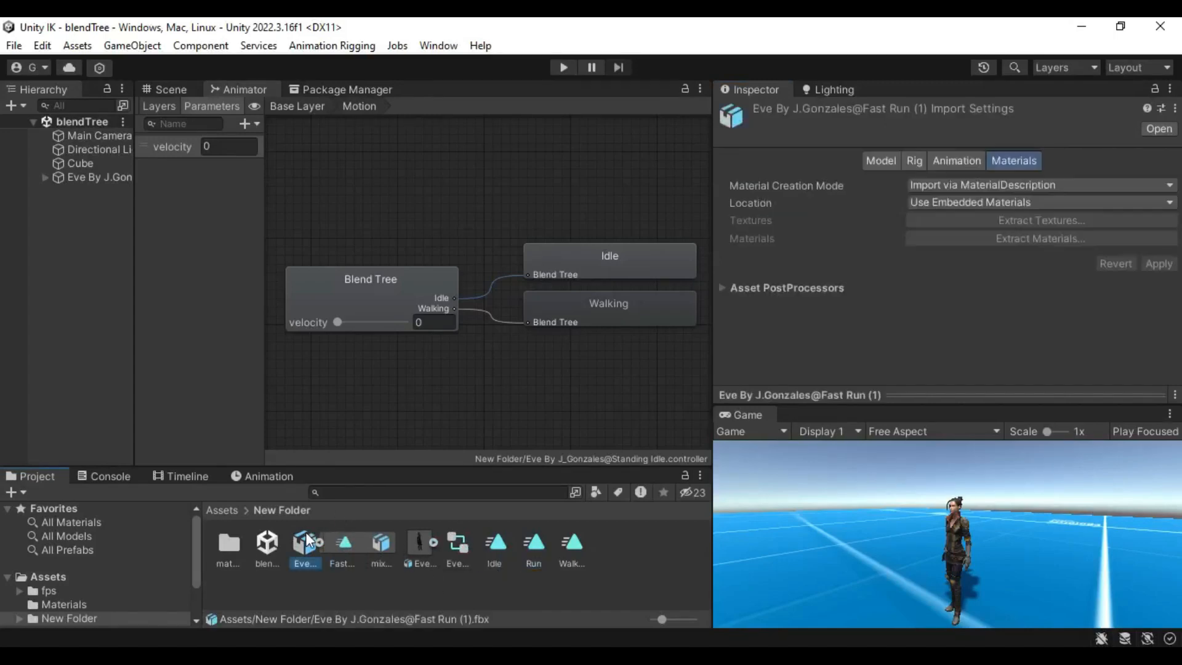
{"action": "key", "text": "Delete"}
Enable Loop Time on the Run clip and add it as the blend tree's third motion.
{"action": "left_click", "coordinate": [425, 552]}
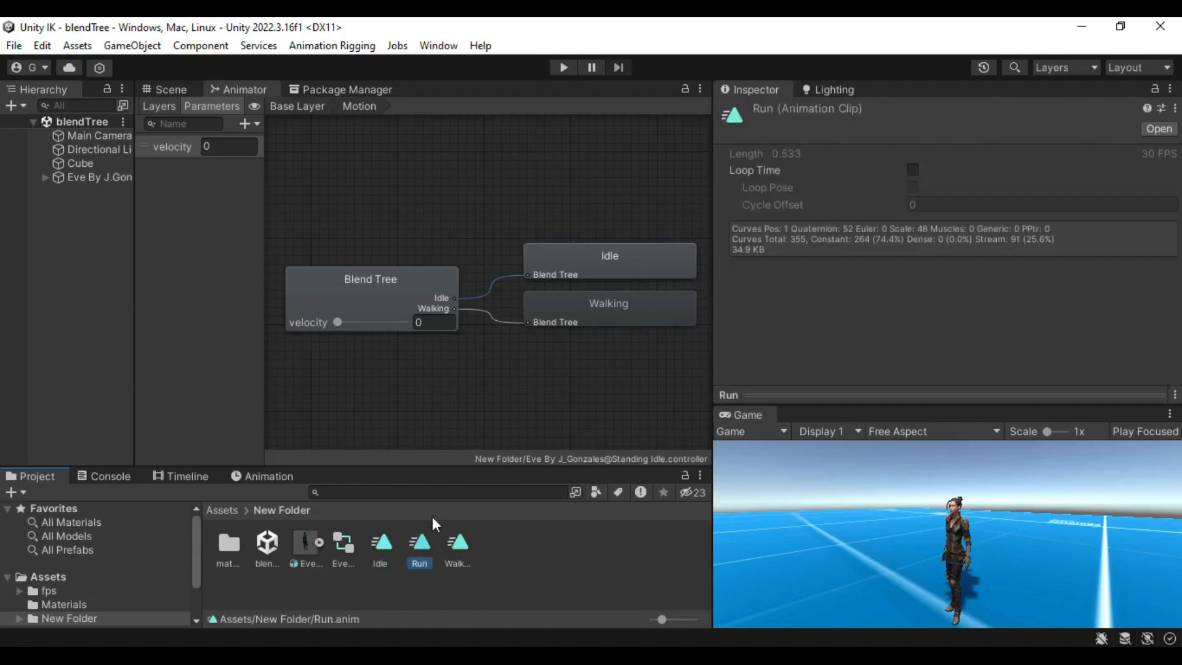
{"action": "left_click", "coordinate": [916, 168]}
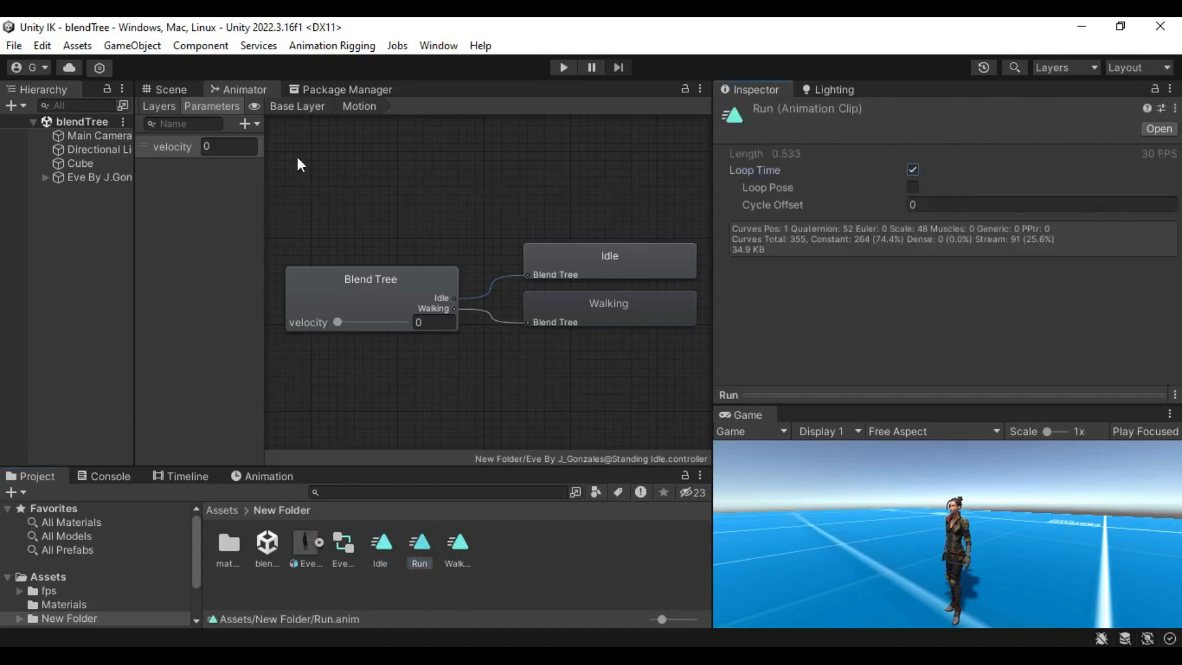
{"action": "left_click", "coordinate": [387, 279]}
{"action": "left_click", "coordinate": [1134, 293]}
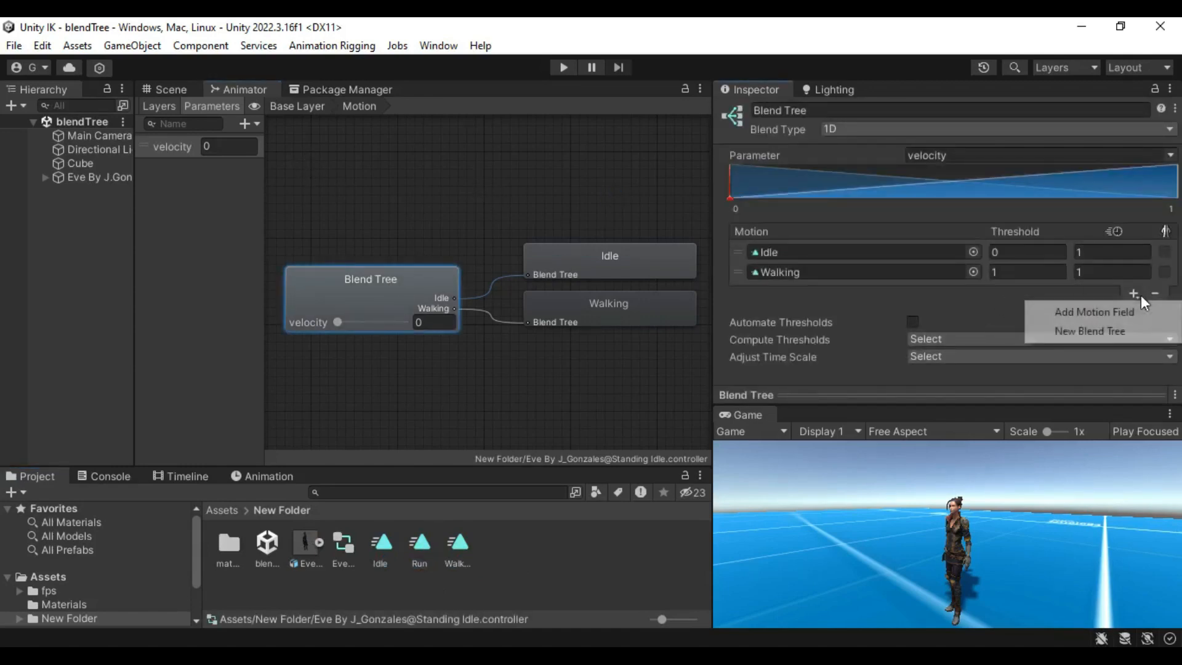
{"action": "left_click", "coordinate": [1094, 312]}
{"action": "left_click_drag", "start_coordinate": [417, 548], "coordinate": [775, 289]}
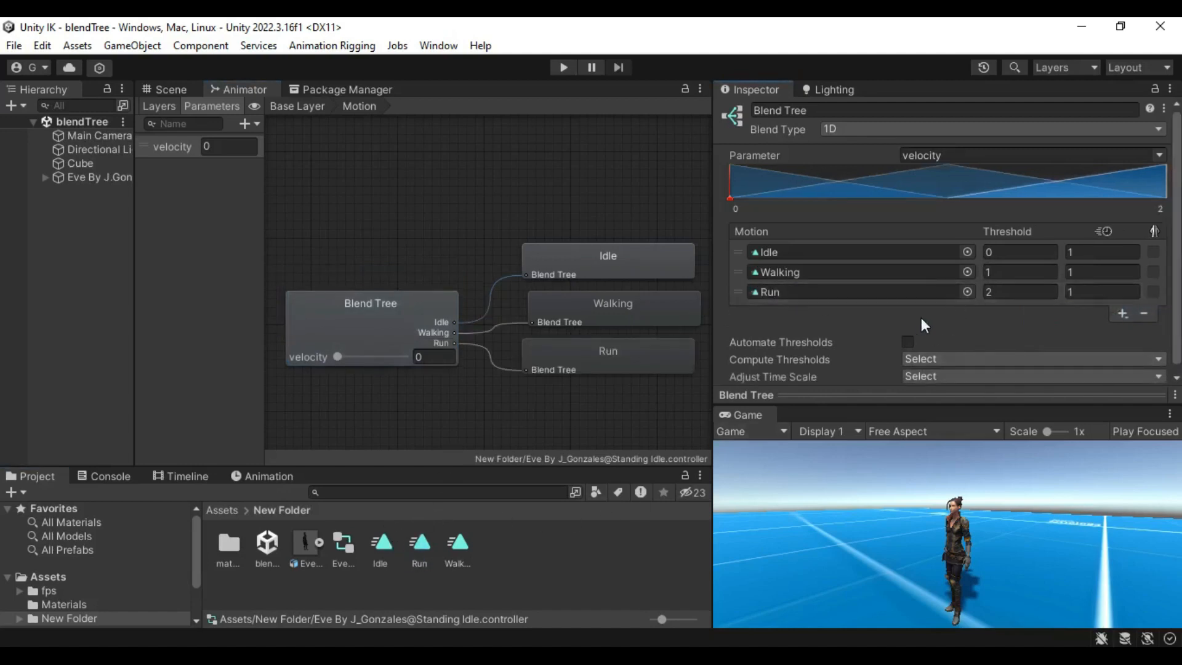
Preview the Run and Walking clips on the character in an enlarged Game view, and return to the project assets.
{"action": "left_click", "coordinate": [82, 177]}
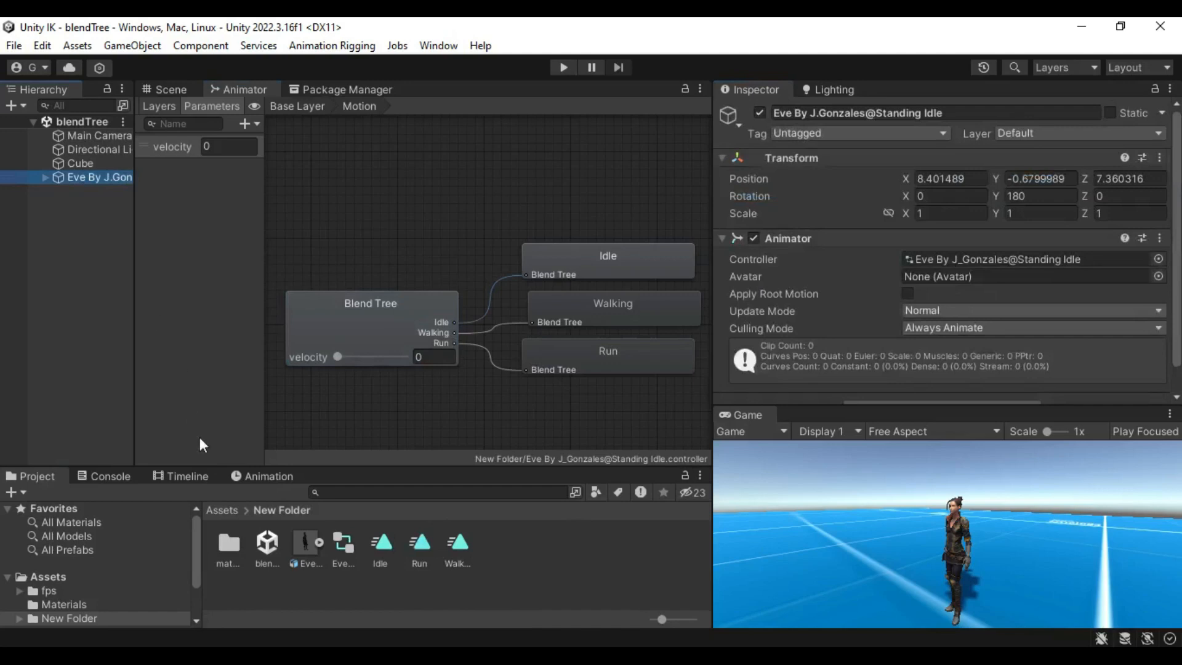
{"action": "left_click", "coordinate": [258, 476]}
{"action": "left_click", "coordinate": [74, 509]}
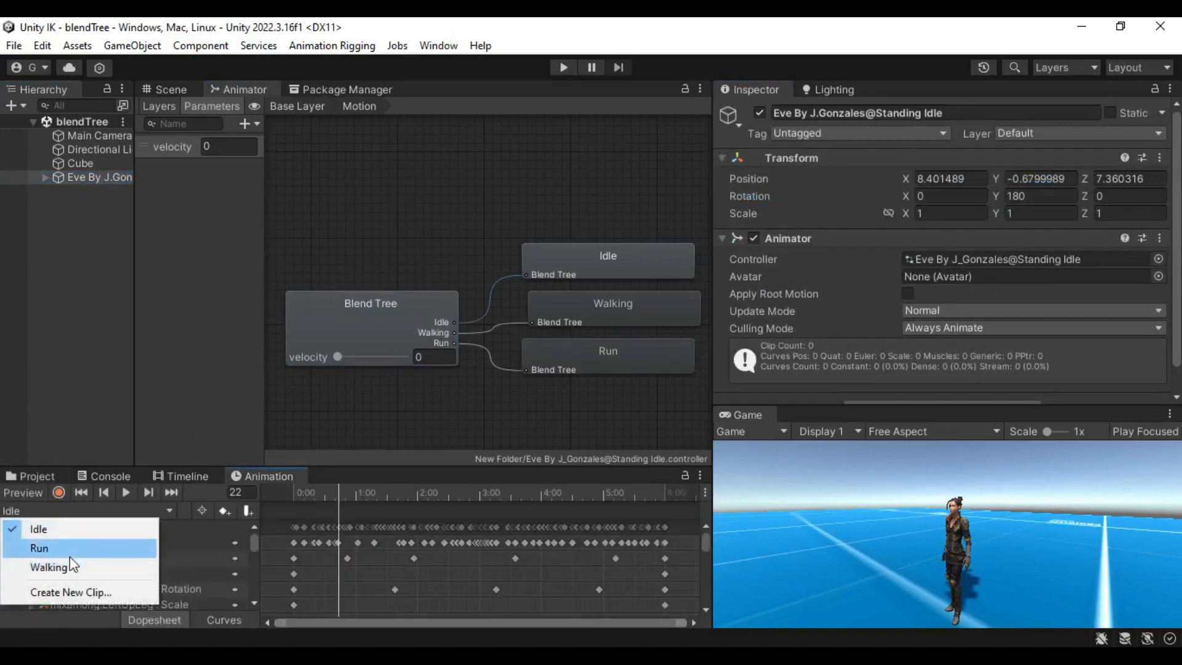
{"action": "left_click", "coordinate": [68, 549]}
{"action": "left_click", "coordinate": [126, 493]}
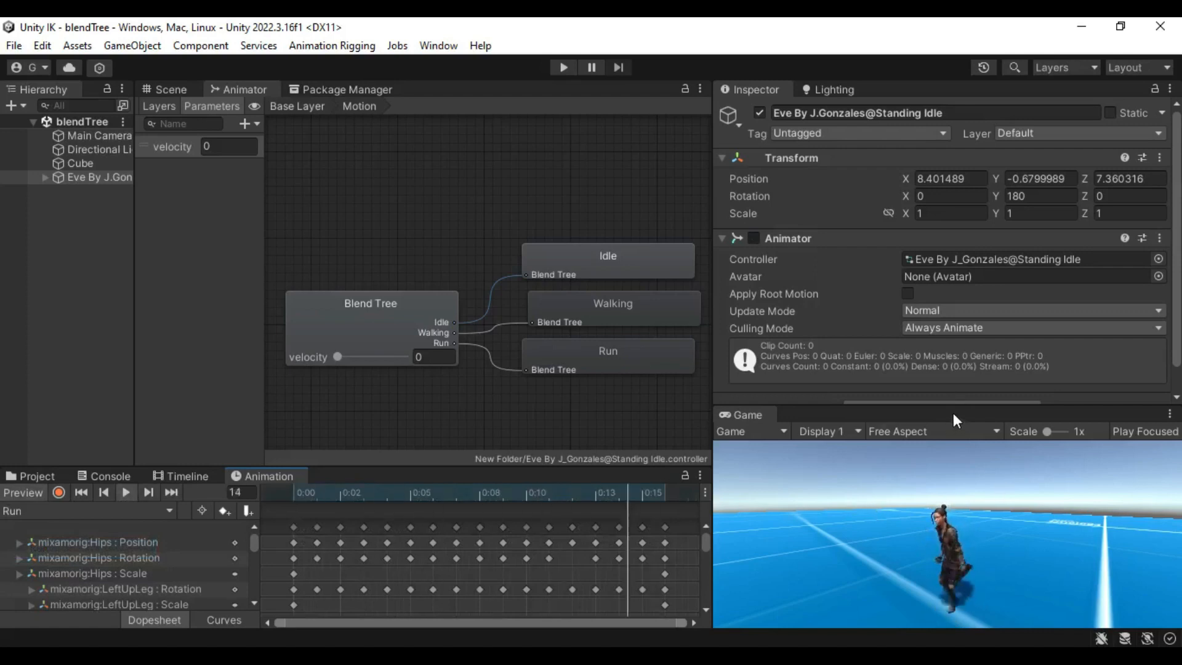
{"action": "left_click_drag", "start_coordinate": [953, 407], "coordinate": [953, 327]}
{"action": "left_click", "coordinate": [68, 510]}
{"action": "left_click", "coordinate": [53, 569]}
{"action": "left_click", "coordinate": [125, 493]}
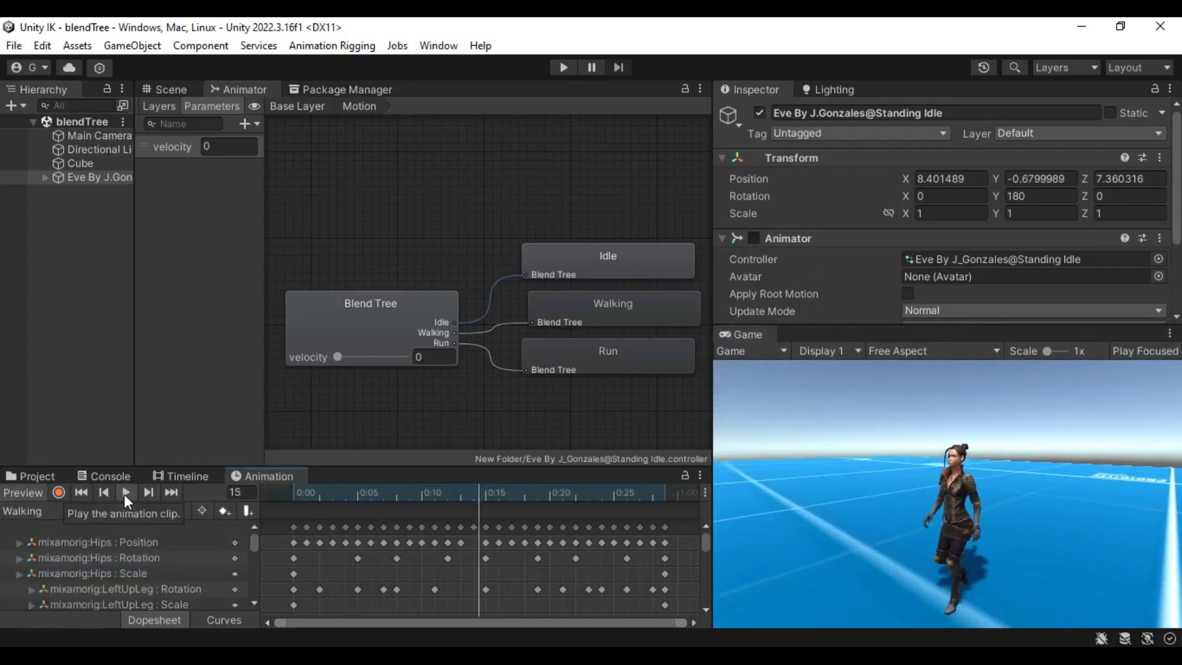
{"action": "left_click", "coordinate": [39, 476]}
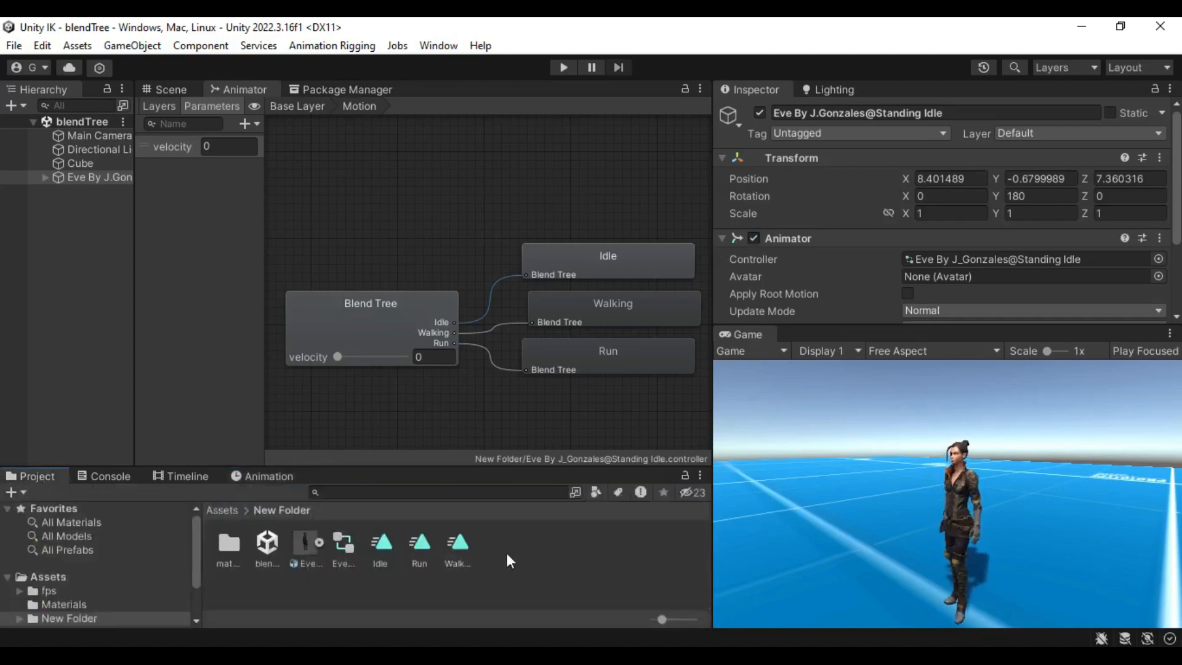
Enlarge the Inspector area for the blend tree's settings and examine the available blend types without changing the current one.
{"action": "left_click", "coordinate": [507, 553]}
{"action": "left_click_drag", "start_coordinate": [413, 467], "coordinate": [428, 418]}
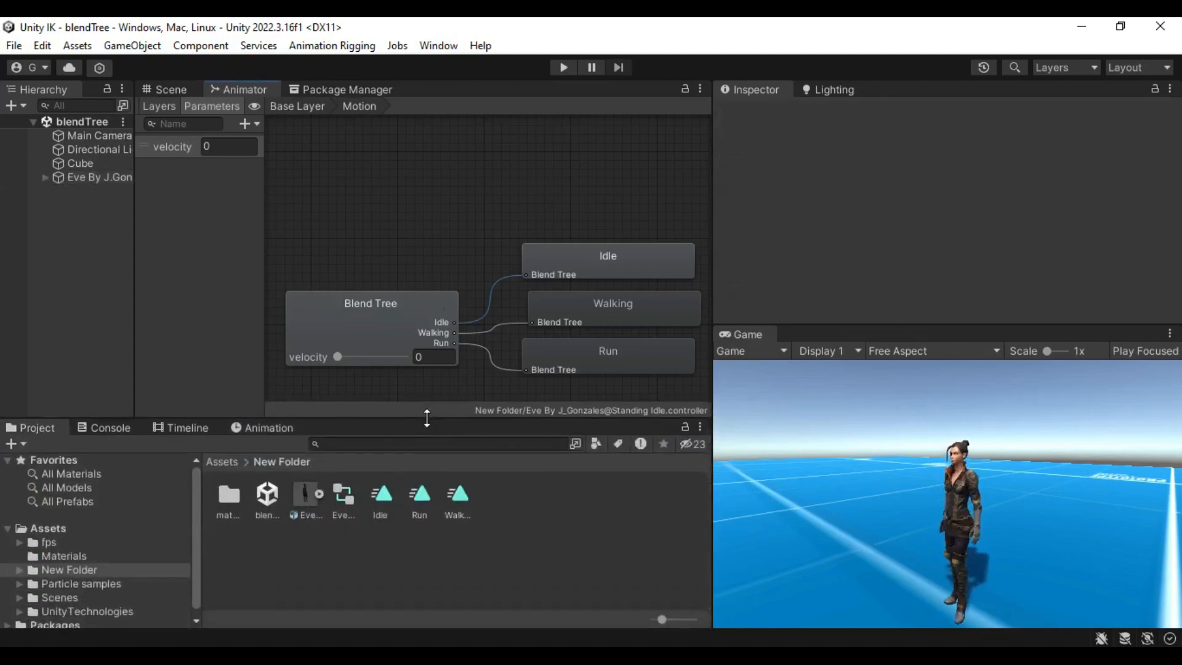
{"action": "left_click", "coordinate": [405, 309]}
{"action": "left_click_drag", "start_coordinate": [889, 333], "coordinate": [874, 242]}
{"action": "left_click", "coordinate": [726, 266]}
{"action": "mouse_move", "coordinate": [338, 358]}
{"action": "left_mouse_down"}
{"action": "mouse_move", "coordinate": [438, 368]}
{"action": "mouse_move", "coordinate": [329, 399]}
{"action": "mouse_move", "coordinate": [463, 402]}
{"action": "mouse_move", "coordinate": [286, 386]}
{"action": "mouse_move", "coordinate": [356, 387]}
{"action": "left_mouse_up"}
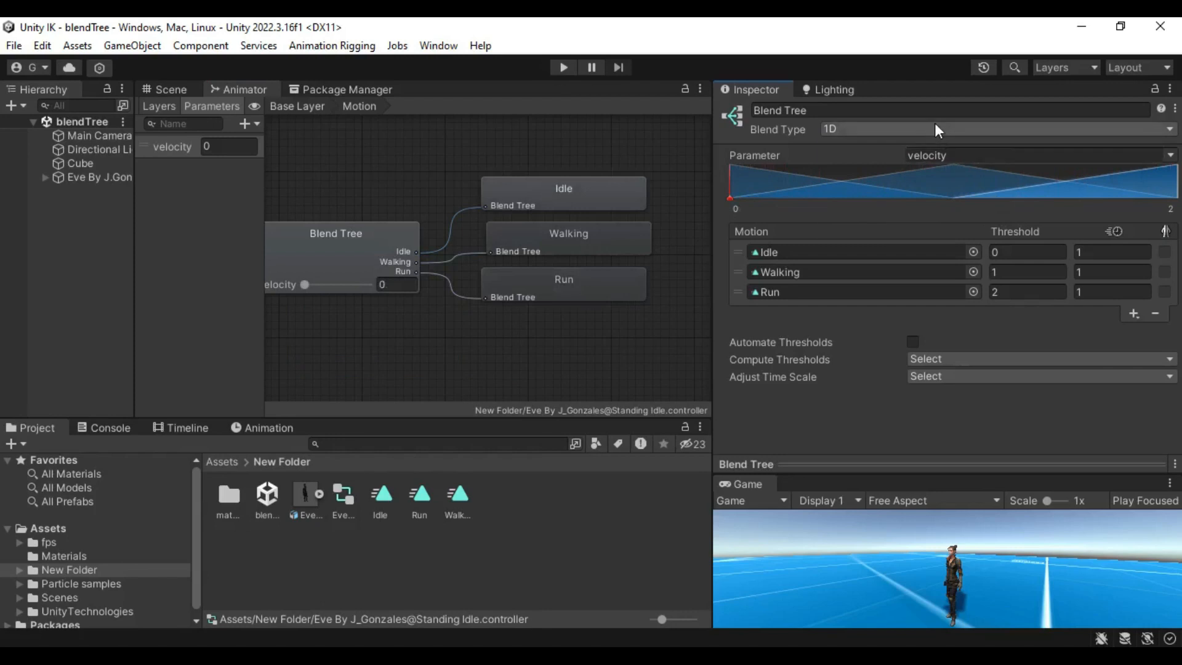
{"action": "left_click", "coordinate": [937, 130]}
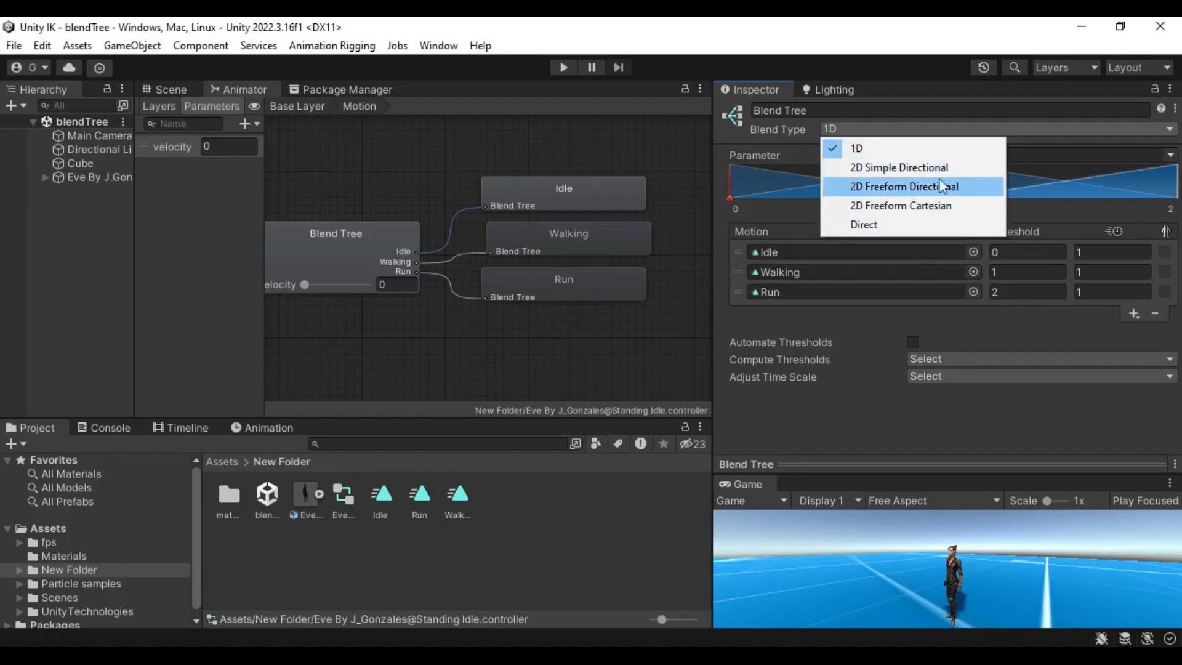
{"action": "left_click", "coordinate": [571, 484]}
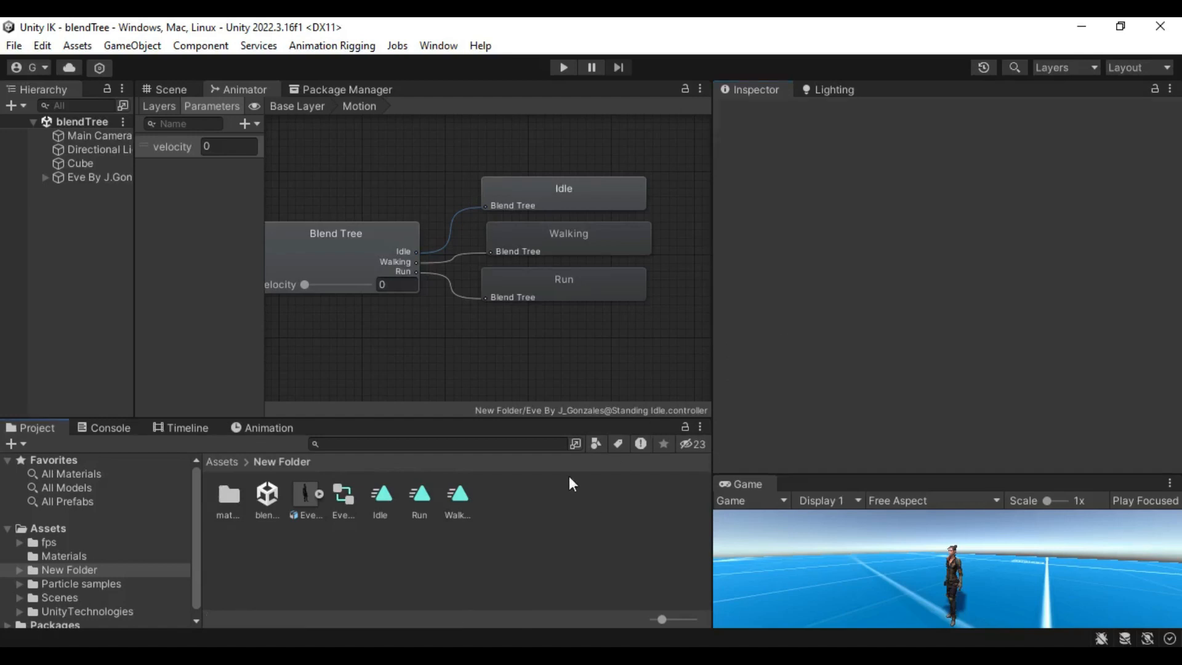
Widen the Hierarchy, duplicate the Eve character in the scene, and deactivate the original.
{"action": "left_click", "coordinate": [151, 91]}
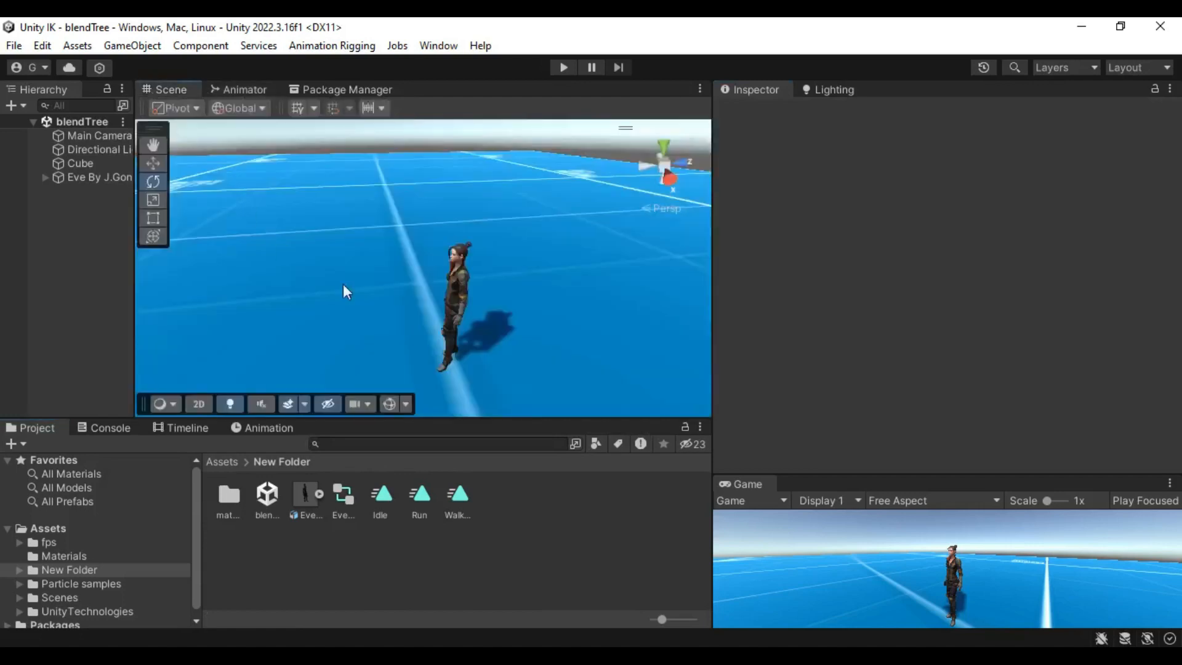
{"action": "right_click_drag", "start_coordinate": [444, 274], "coordinate": [365, 309]}
{"action": "left_click_drag", "start_coordinate": [138, 298], "coordinate": [281, 294]}
{"action": "left_click", "coordinate": [234, 177]}
{"action": "key", "text": "ctrl+d"}
{"action": "left_click", "coordinate": [234, 177]}
{"action": "left_click", "coordinate": [759, 113]}
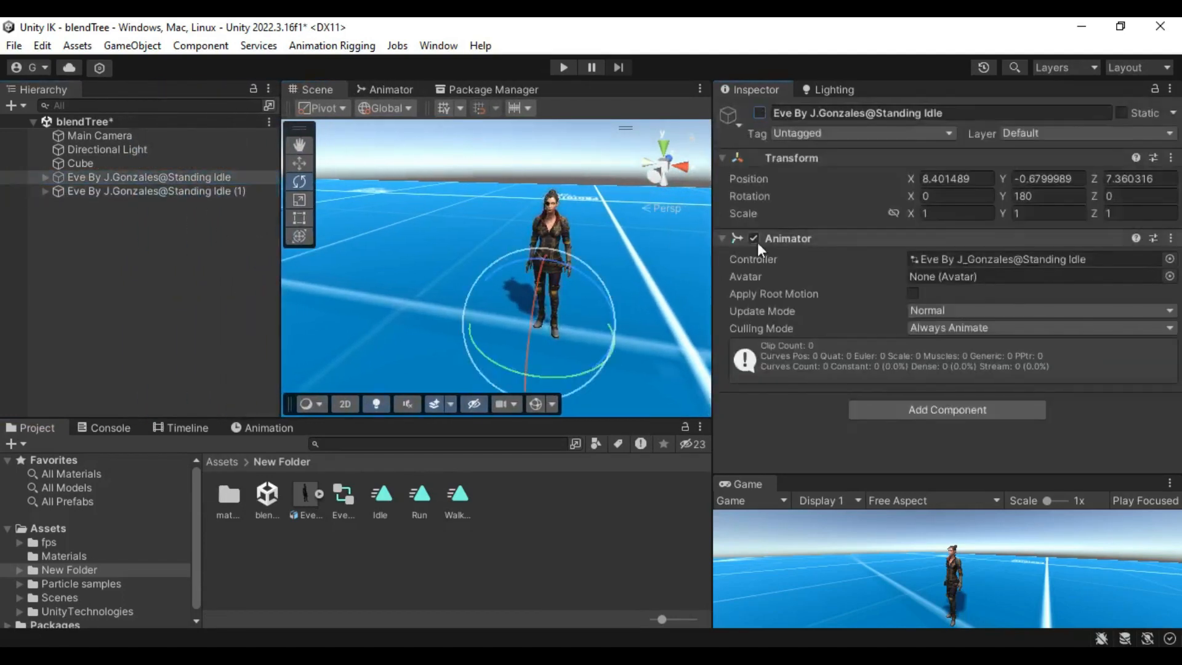
Remove the Animator component from the duplicated Eve character.
{"action": "left_click", "coordinate": [174, 191]}
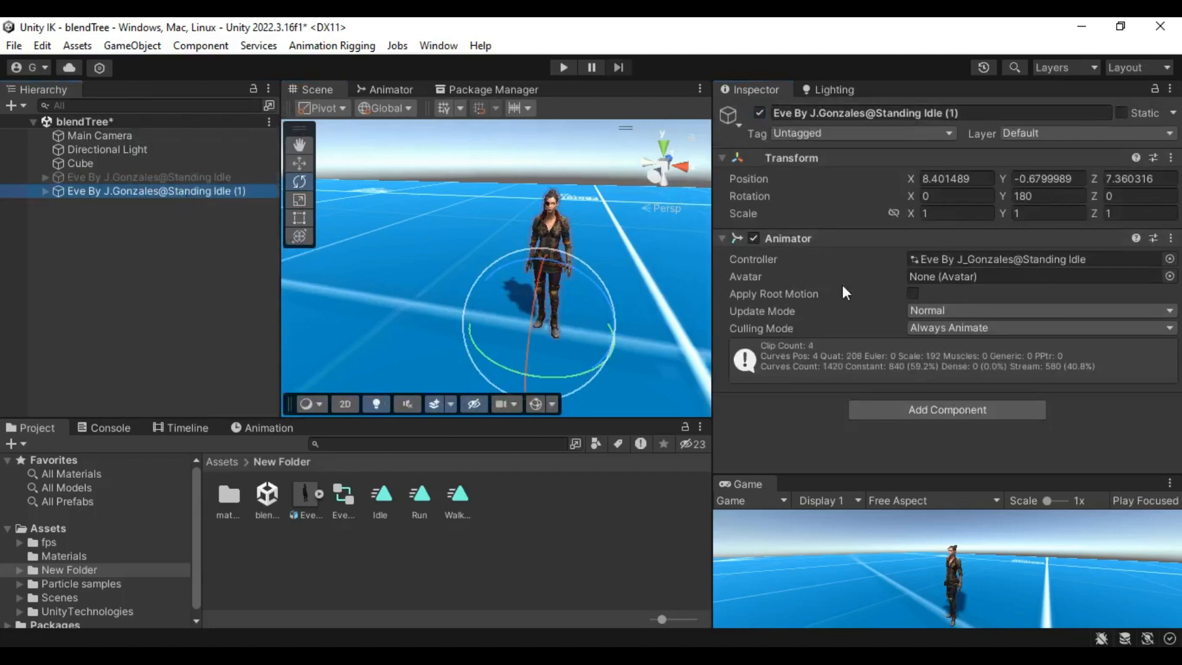
{"action": "left_click", "coordinate": [1171, 239]}
{"action": "left_click", "coordinate": [1045, 280]}
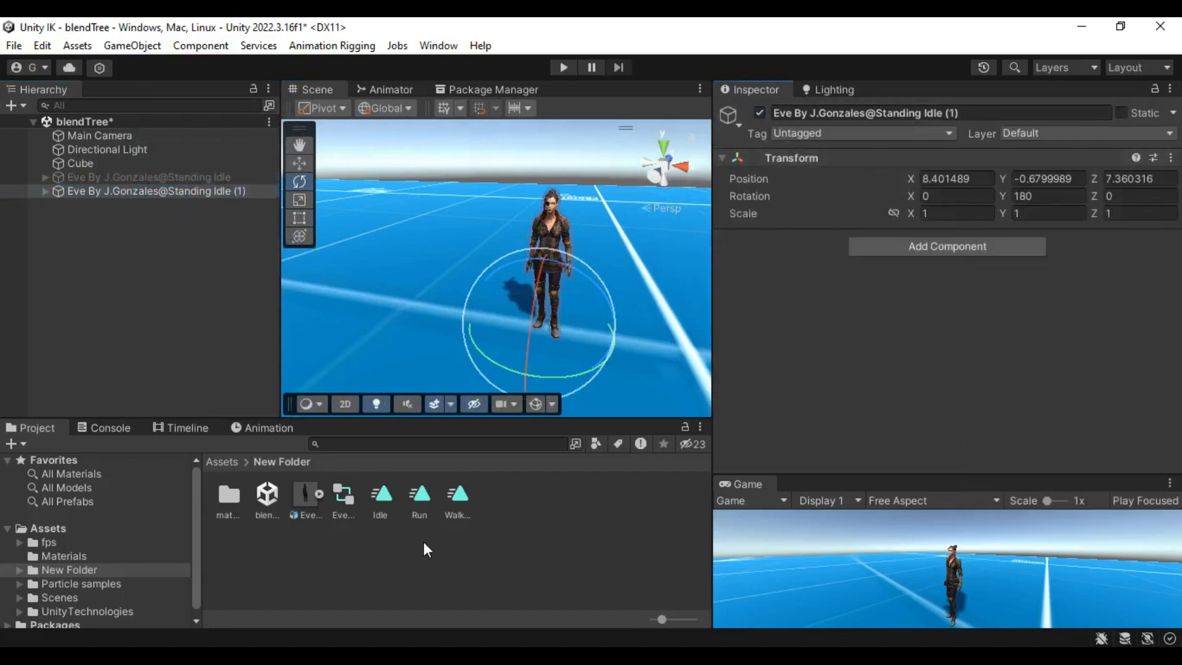
Create a folder named freeformBlend inside New Folder and open it.
{"action": "right_click", "coordinate": [295, 582]}
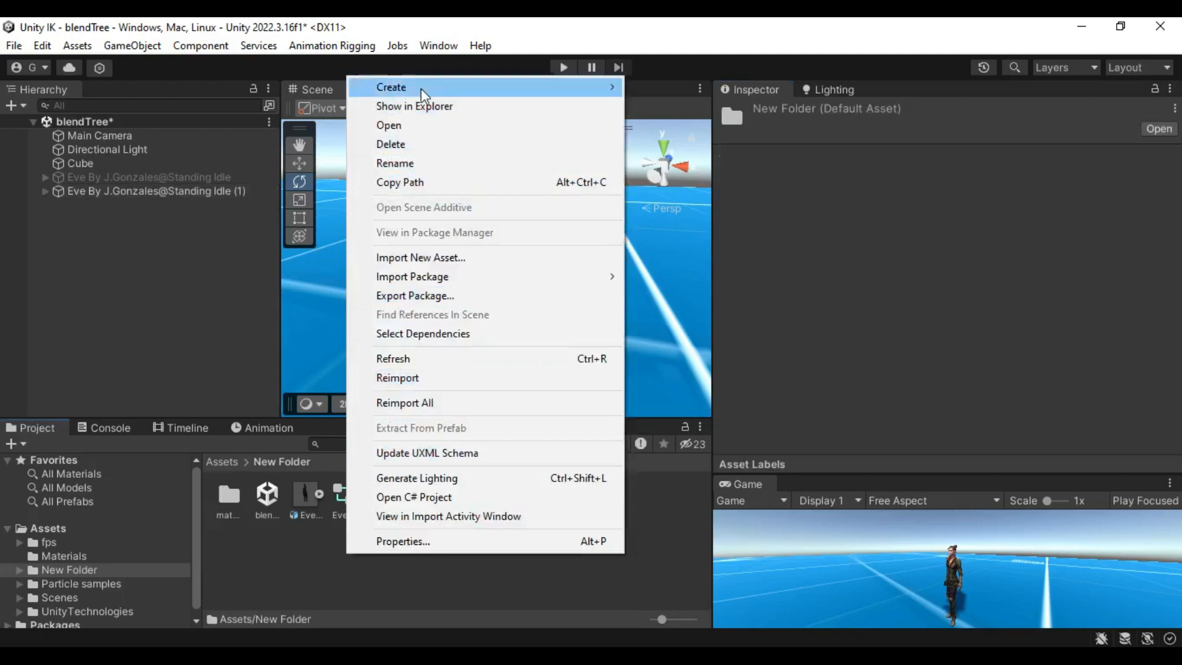
{"action": "mouse_move", "coordinate": [420, 87]}
{"action": "left_click", "coordinate": [762, 59]}
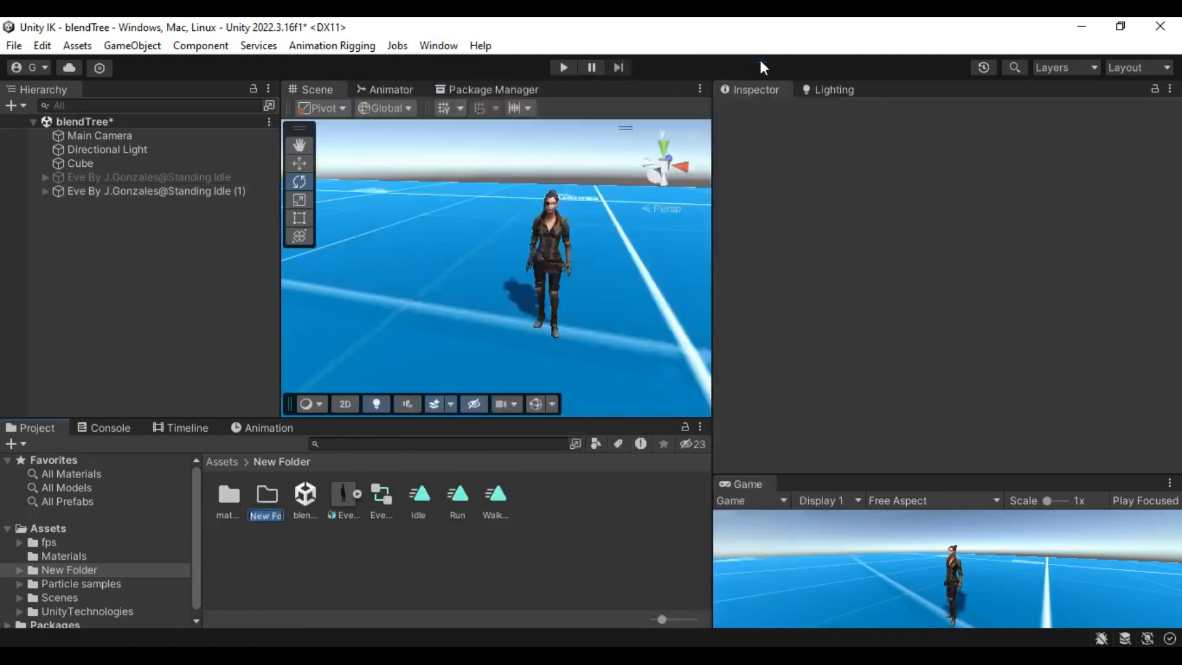
{"action": "type", "text": "f"}
{"action": "type", "text": "d"}
{"action": "key", "text": "Return"}
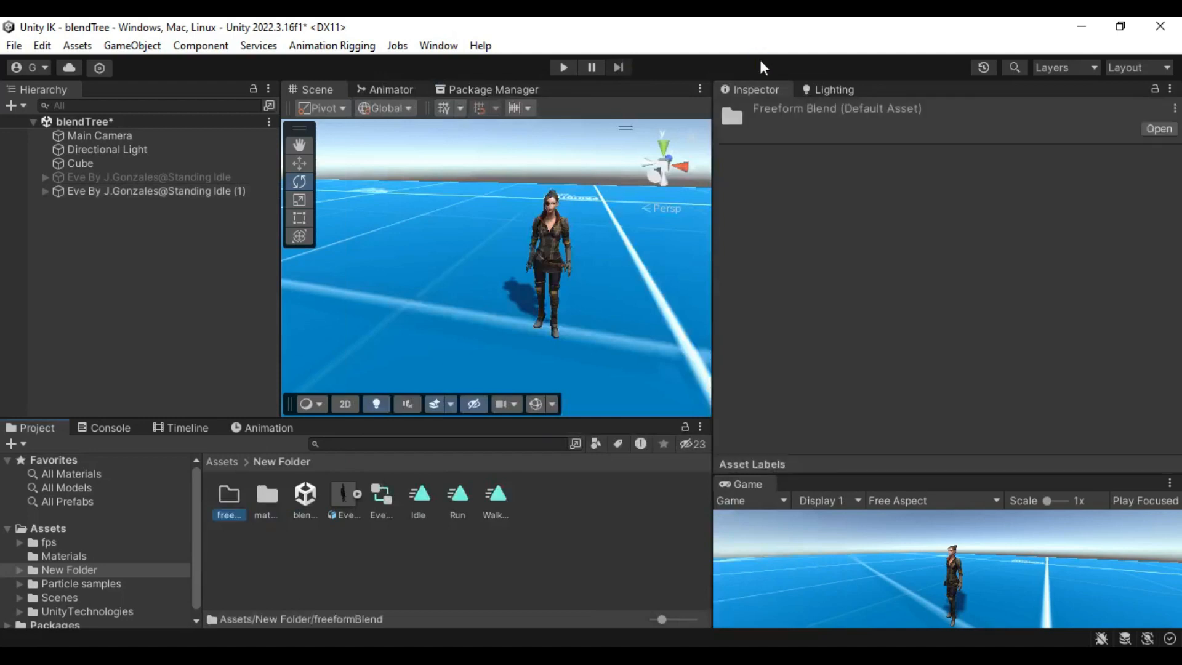
{"action": "key", "text": "Return"}
{"action": "left_click", "coordinate": [508, 555]}
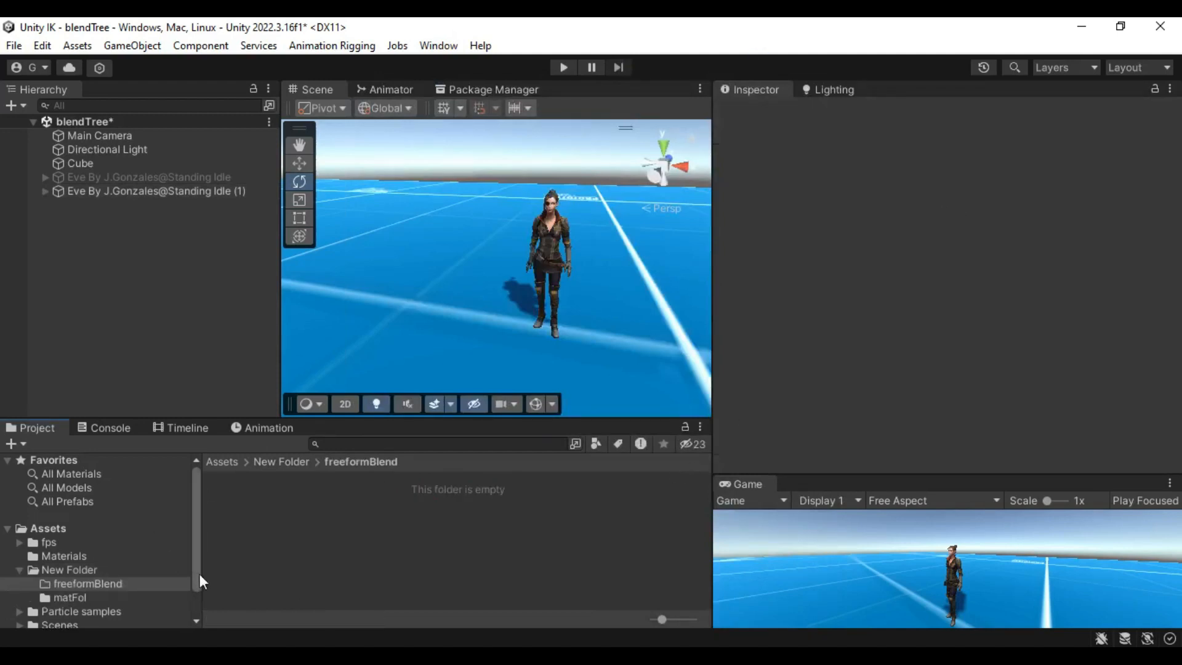
Switch to Mixamo in the browser and search the animations for "rifle".
{"action": "key", "text": "alt+Tab"}
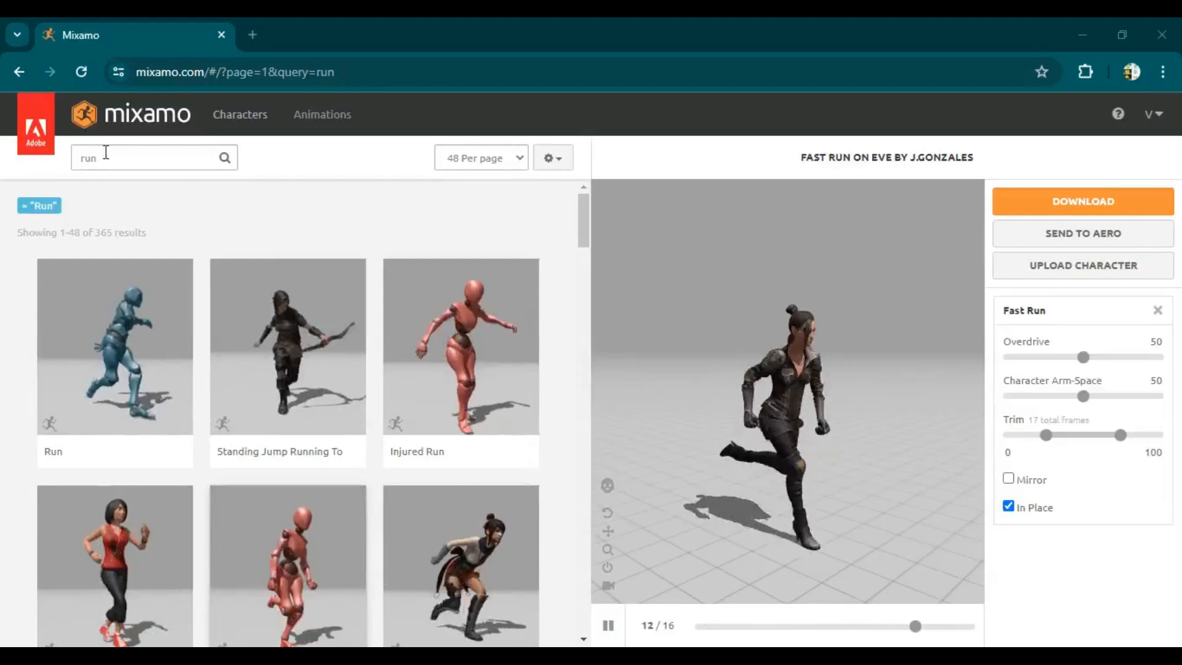
{"action": "left_click_drag", "start_coordinate": [106, 155], "coordinate": [4, 157]}
{"action": "type", "text": "ri"}
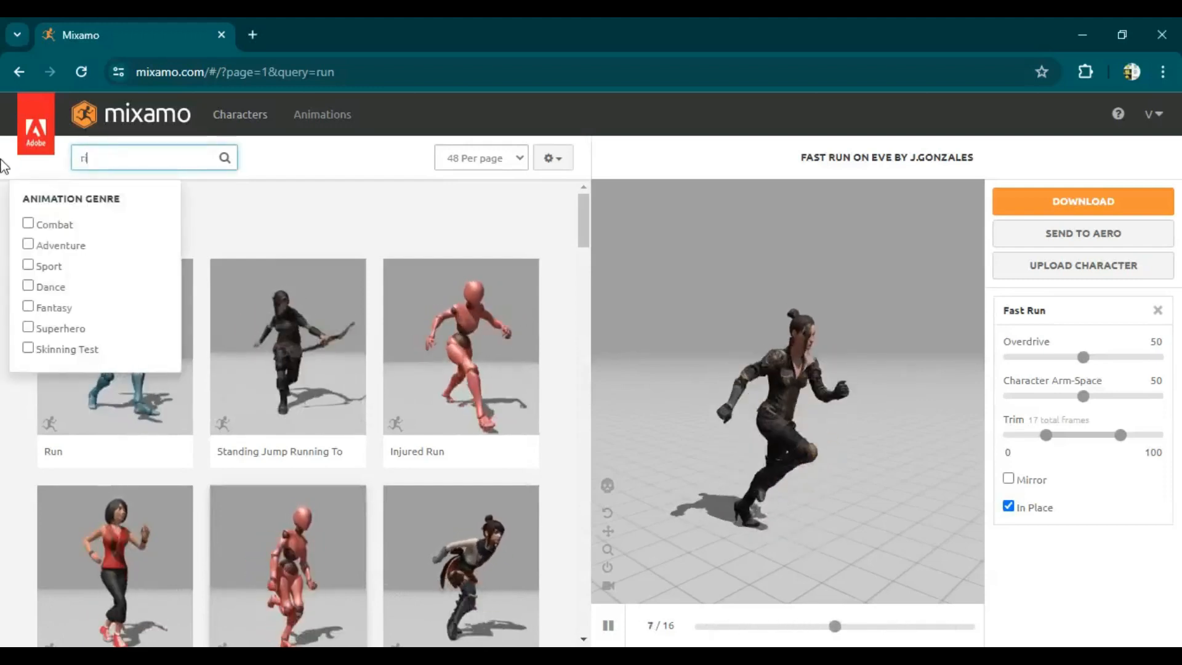
{"action": "type", "text": "fle"}
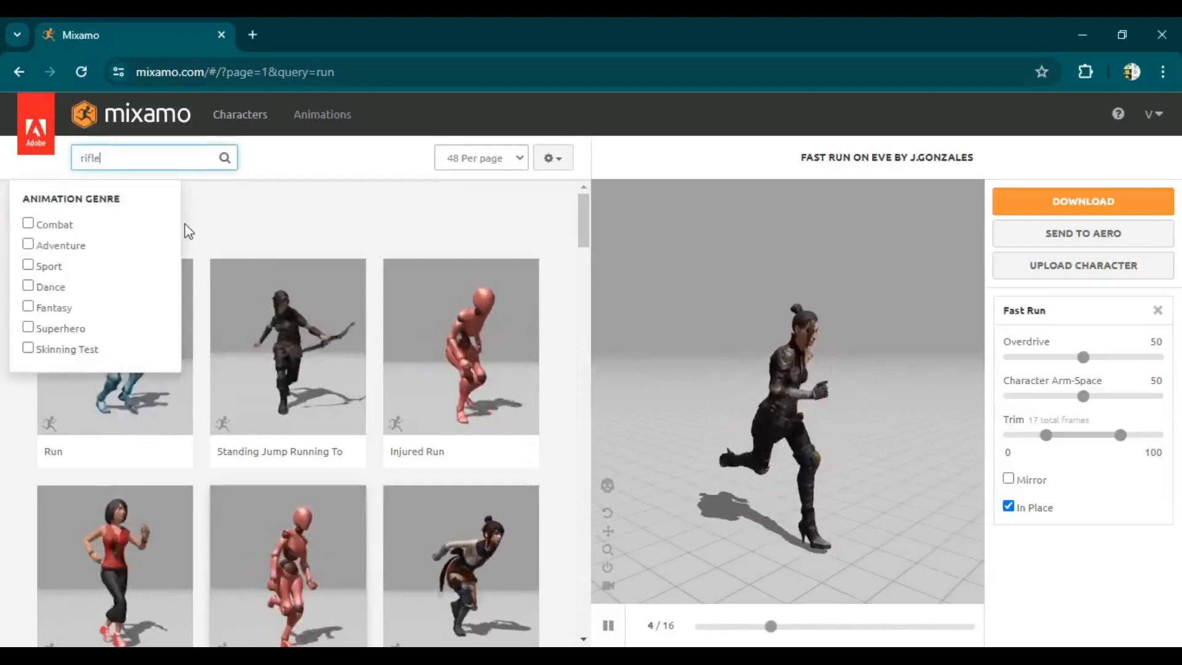
{"action": "key", "text": "Return"}
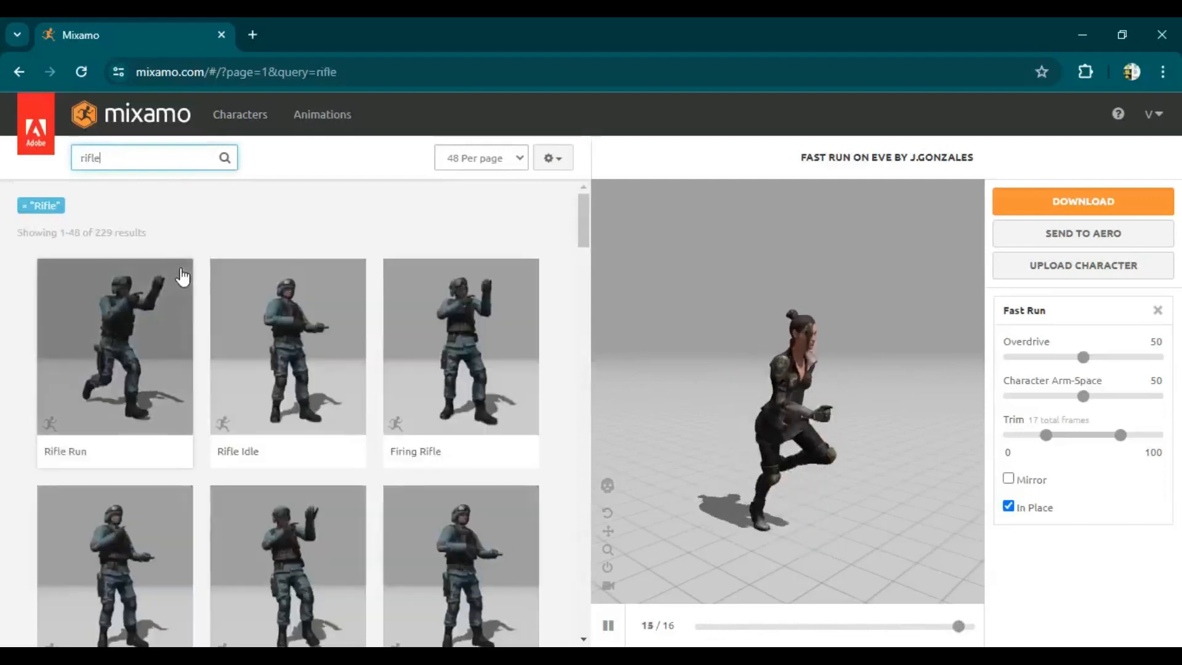
Apply the Rifle Idle animation to Eve, set its Gun Height to 75, and download it.
{"action": "scroll", "coordinate": [180, 279], "scroll_direction": "down", "scroll_amount": 2}
{"action": "scroll", "coordinate": [20, 271], "scroll_direction": "down", "scroll_amount": 6}
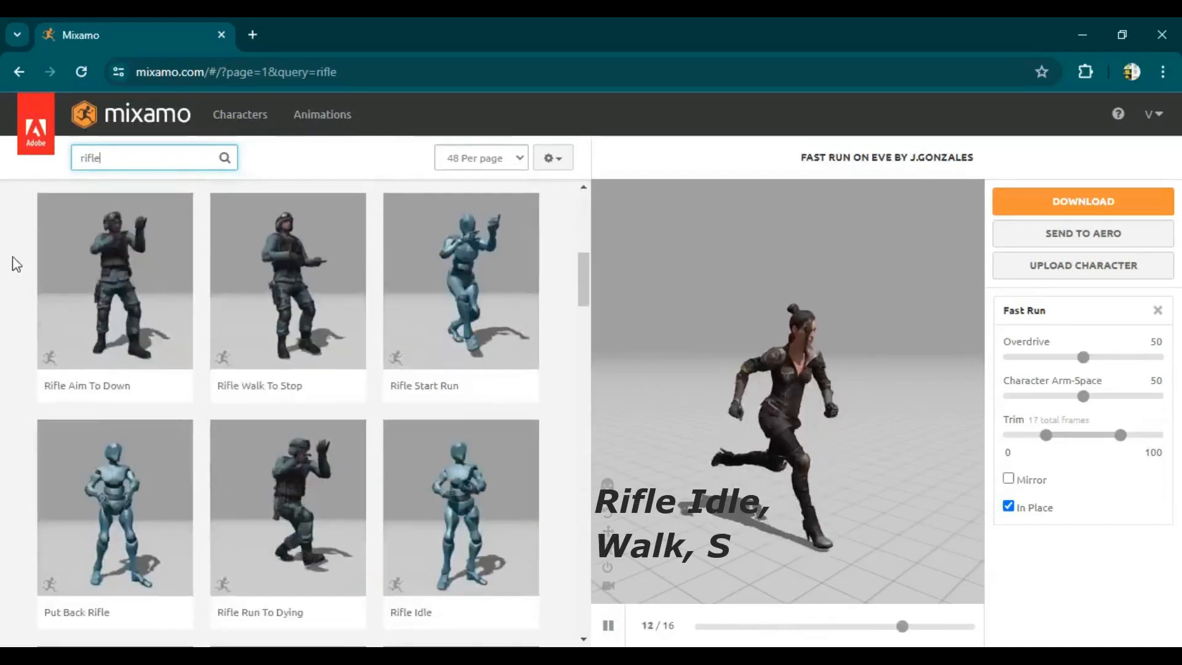
{"action": "left_click", "coordinate": [460, 524]}
{"action": "left_click_drag", "start_coordinate": [1084, 357], "coordinate": [1119, 357]}
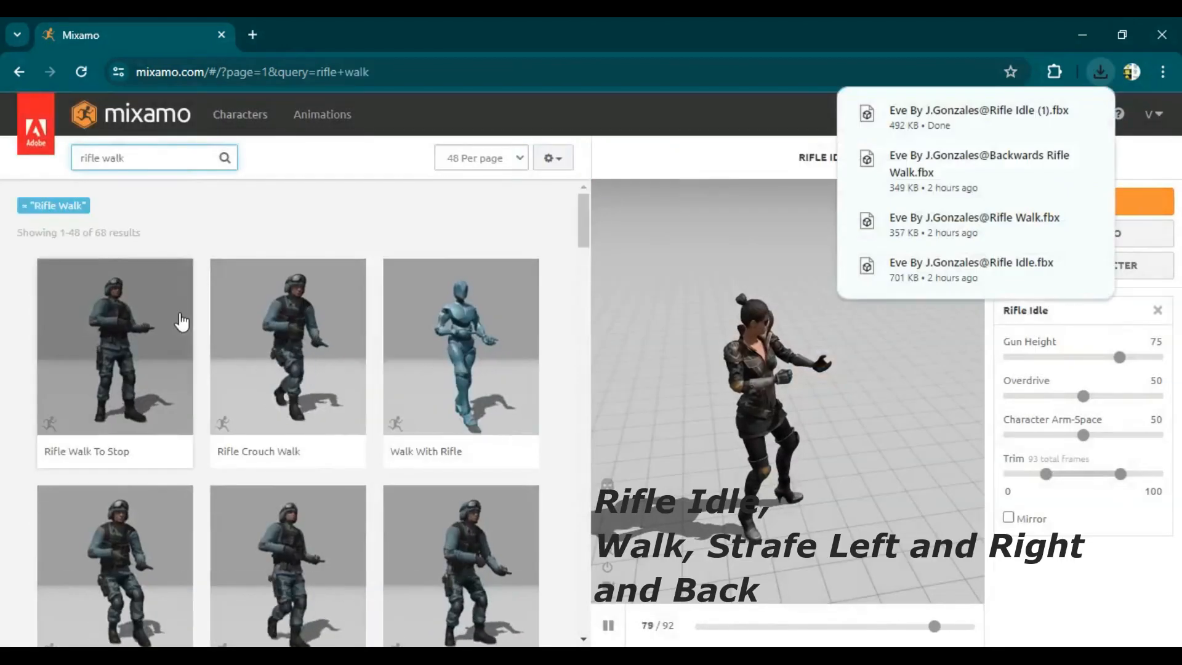
Find the Walk Forward animation under the search "rifle walk" and download it for Eve with In Place enabled.
{"action": "scroll", "coordinate": [179, 325], "scroll_direction": "down", "scroll_amount": 10}
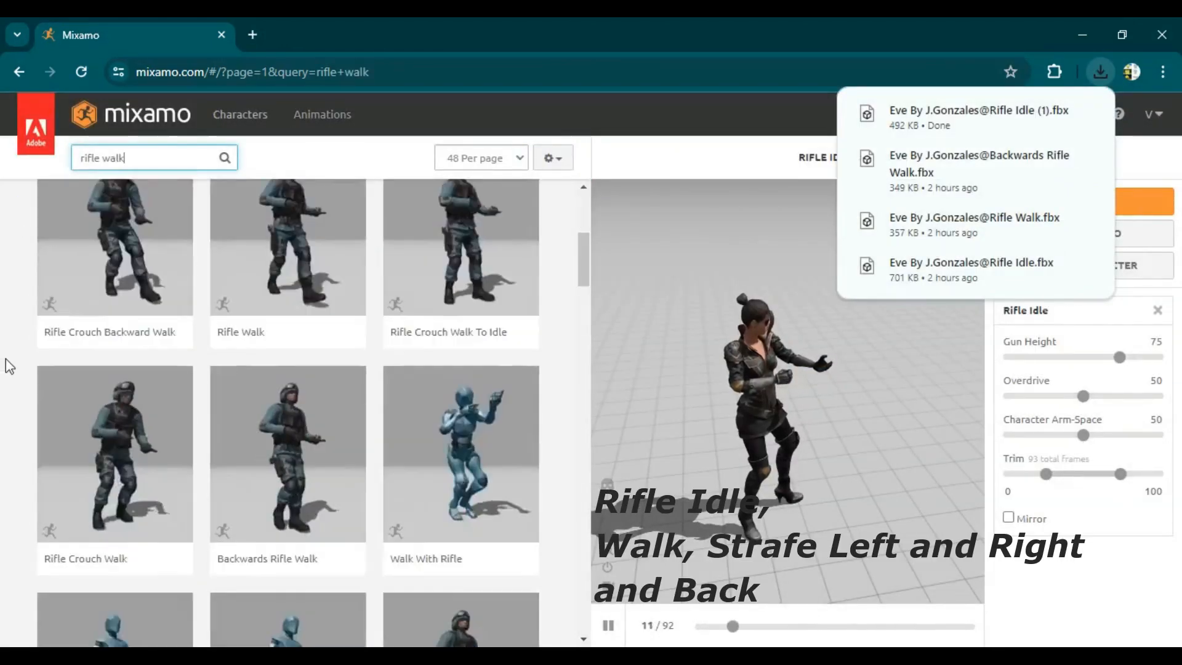
{"action": "left_click", "coordinate": [443, 401]}
{"action": "scroll", "coordinate": [444, 400], "scroll_direction": "down", "scroll_amount": 3}
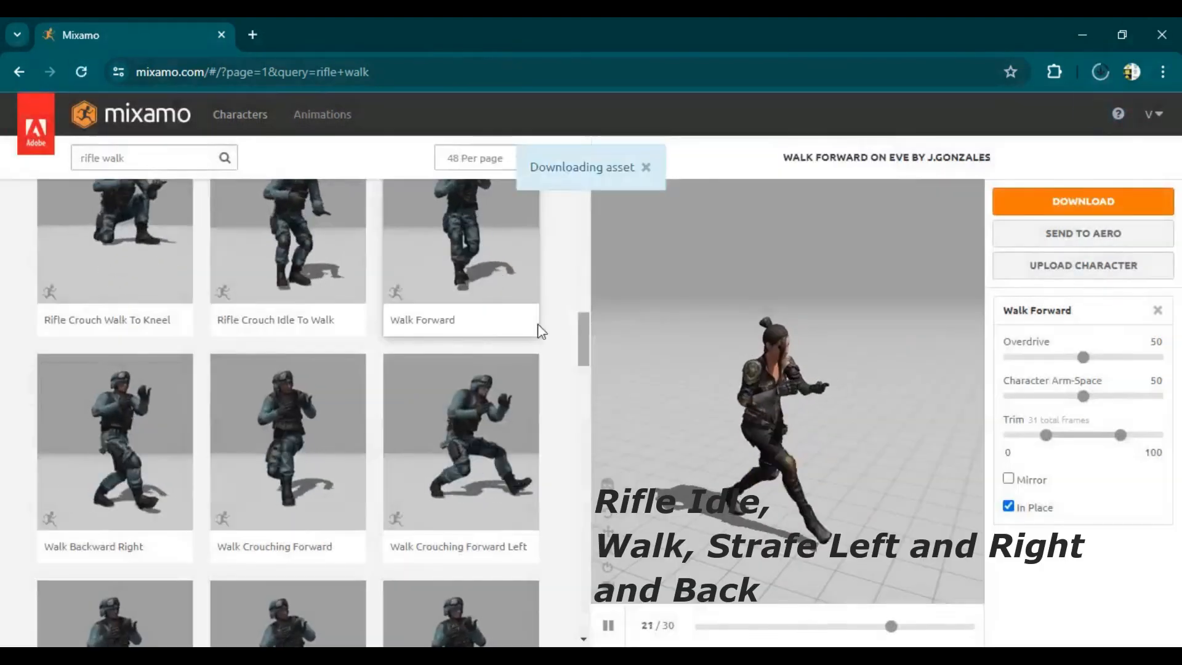
Download the Walk Left and Walk Right rifle animations for Eve.
{"action": "scroll", "coordinate": [298, 541], "scroll_direction": "down", "scroll_amount": 5}
{"action": "left_click", "coordinate": [116, 431]}
{"action": "left_click", "coordinate": [1083, 201]}
{"action": "left_click", "coordinate": [833, 399]}
{"action": "left_click", "coordinate": [265, 335]}
{"action": "left_click", "coordinate": [1083, 201]}
{"action": "left_click", "coordinate": [834, 399]}
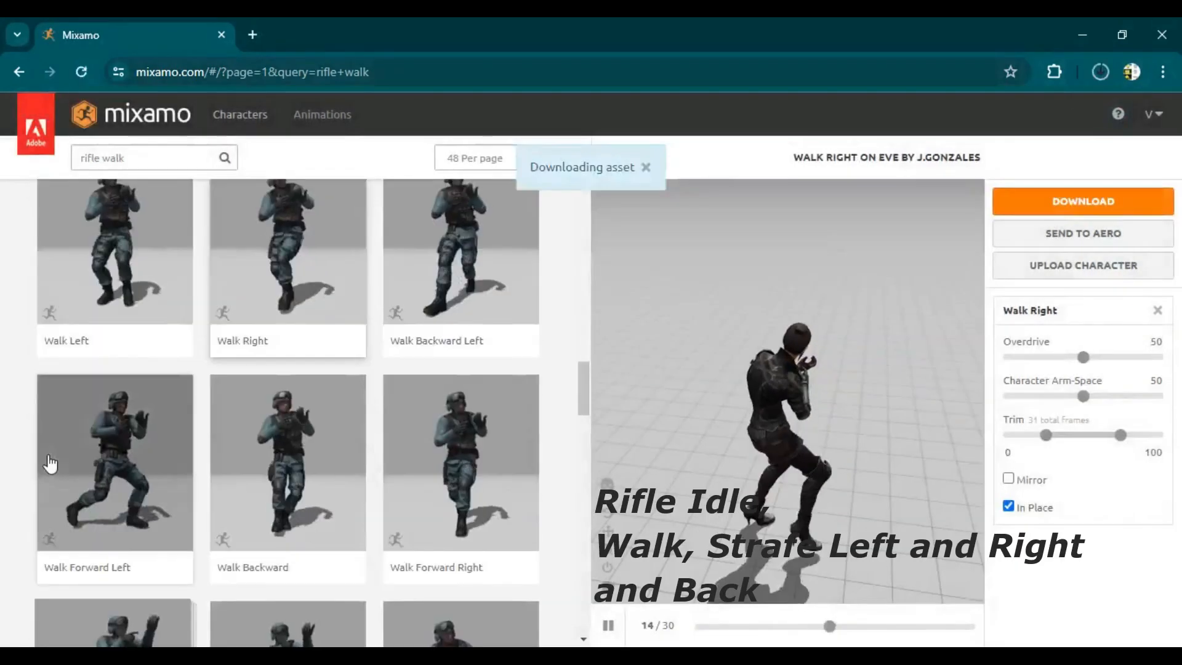
Locate the Walk Backward animation in the rifle walk results and download it with In Place enabled.
{"action": "scroll", "coordinate": [38, 483], "scroll_direction": "down", "scroll_amount": 10}
{"action": "scroll", "coordinate": [5, 517], "scroll_direction": "up", "scroll_amount": 8}
{"action": "scroll", "coordinate": [5, 527], "scroll_direction": "up", "scroll_amount": 5}
{"action": "left_click", "coordinate": [288, 468]}
{"action": "left_click", "coordinate": [1083, 201]}
{"action": "left_click", "coordinate": [834, 398]}
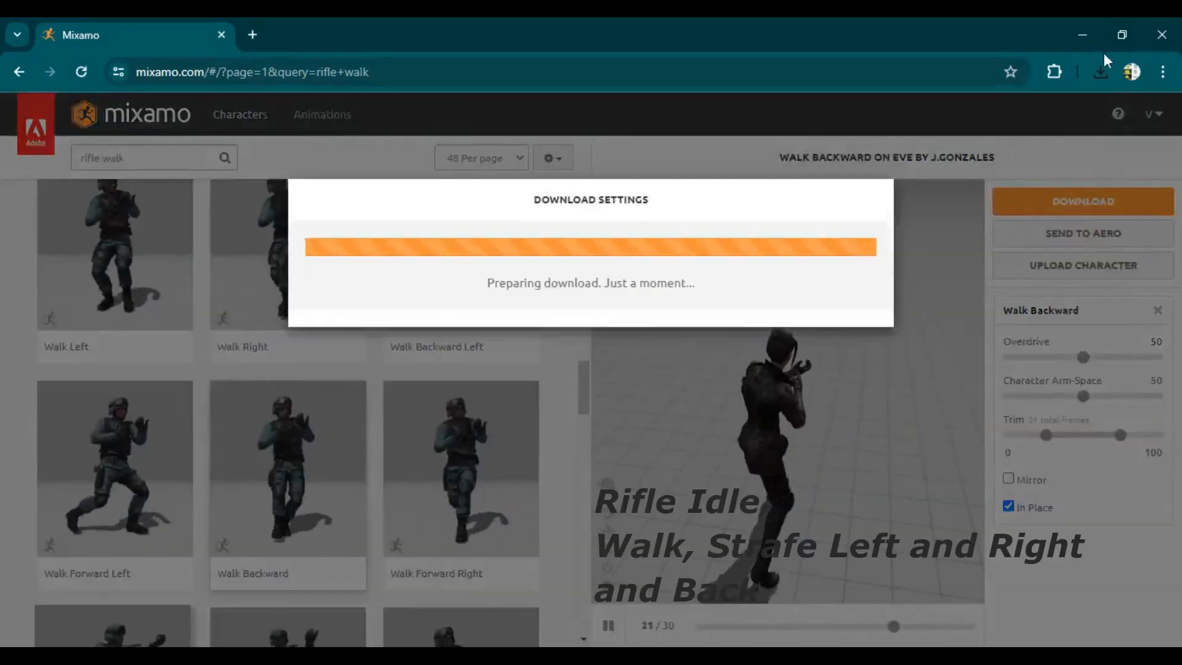
{"action": "scroll", "coordinate": [5, 435], "scroll_direction": "up", "scroll_amount": 2}
Import the downloaded Rifle Idle (1) FBX into Unity's freeformBlend folder and duplicate the animation clip inside it.
{"action": "left_click", "coordinate": [1101, 71]}
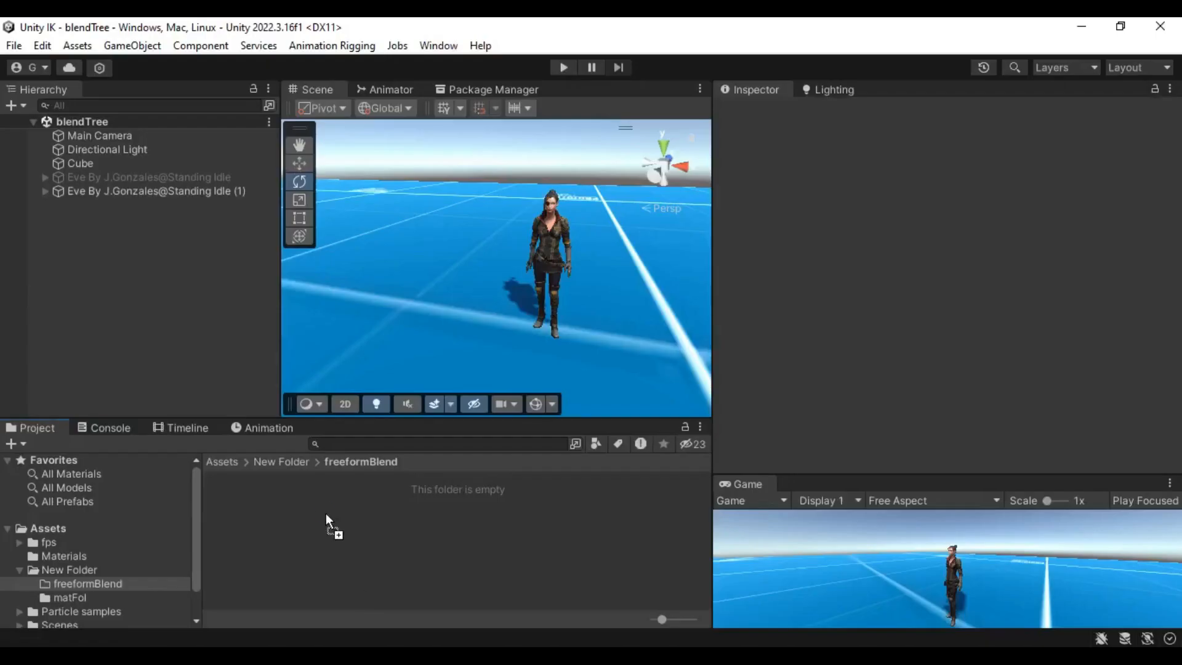
{"action": "left_click", "coordinate": [243, 495]}
{"action": "left_click", "coordinate": [304, 501]}
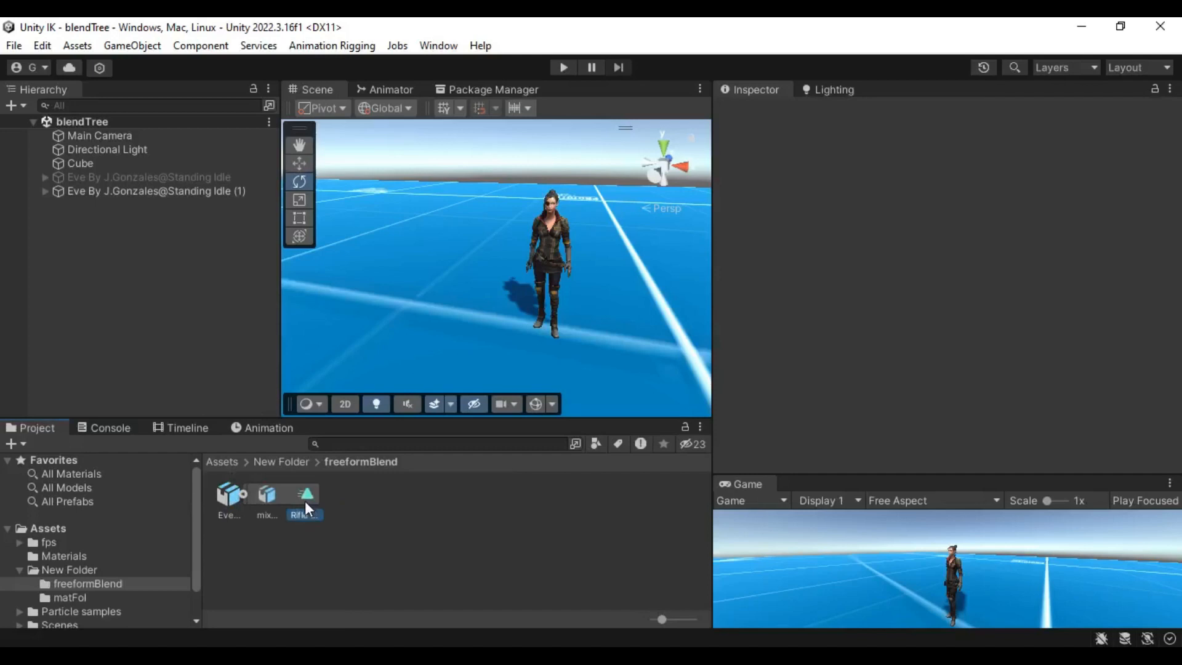
{"action": "key", "text": "ctrl+d"}
Delete the Rifle Idle FBX model and enable Loop Time on the extracted Rifle Idle (1) clip.
{"action": "left_click", "coordinate": [227, 504]}
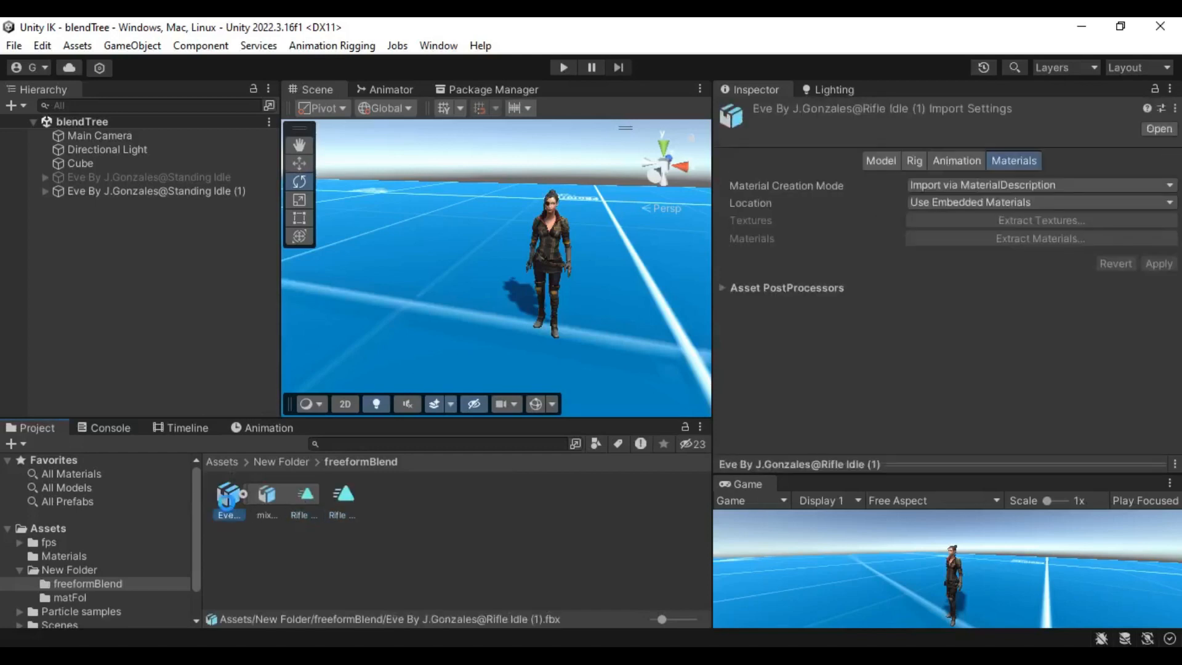
{"action": "key", "text": "Delete"}
{"action": "left_click", "coordinate": [228, 500]}
{"action": "left_click", "coordinate": [913, 169]}
Assign the Rifle Idle (1) clip to the duplicated Eve character and bring up its keyframes.
{"action": "left_click", "coordinate": [202, 190]}
{"action": "left_click_drag", "start_coordinate": [229, 495], "coordinate": [897, 354]}
{"action": "left_click", "coordinate": [266, 428]}
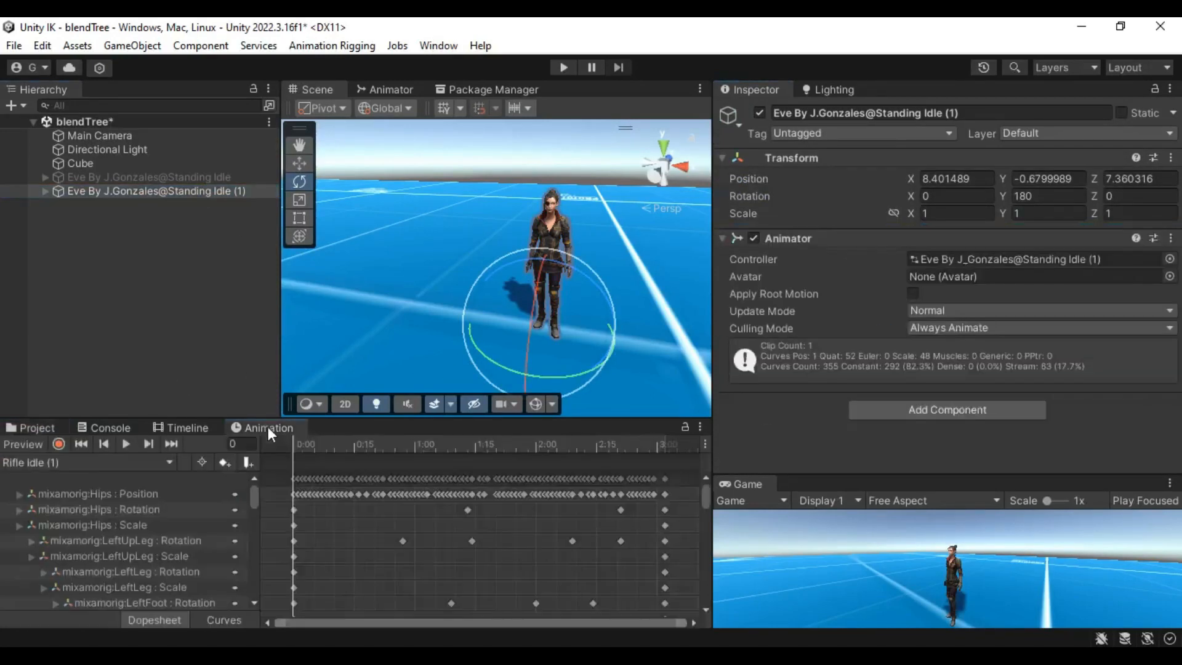
Preview the Rifle Idle (1) animation on Eve in the scene, then exit the preview with the scene saved.
{"action": "left_click", "coordinate": [129, 445]}
{"action": "left_click_drag", "start_coordinate": [536, 253], "coordinate": [848, 279], "text": "alt"}
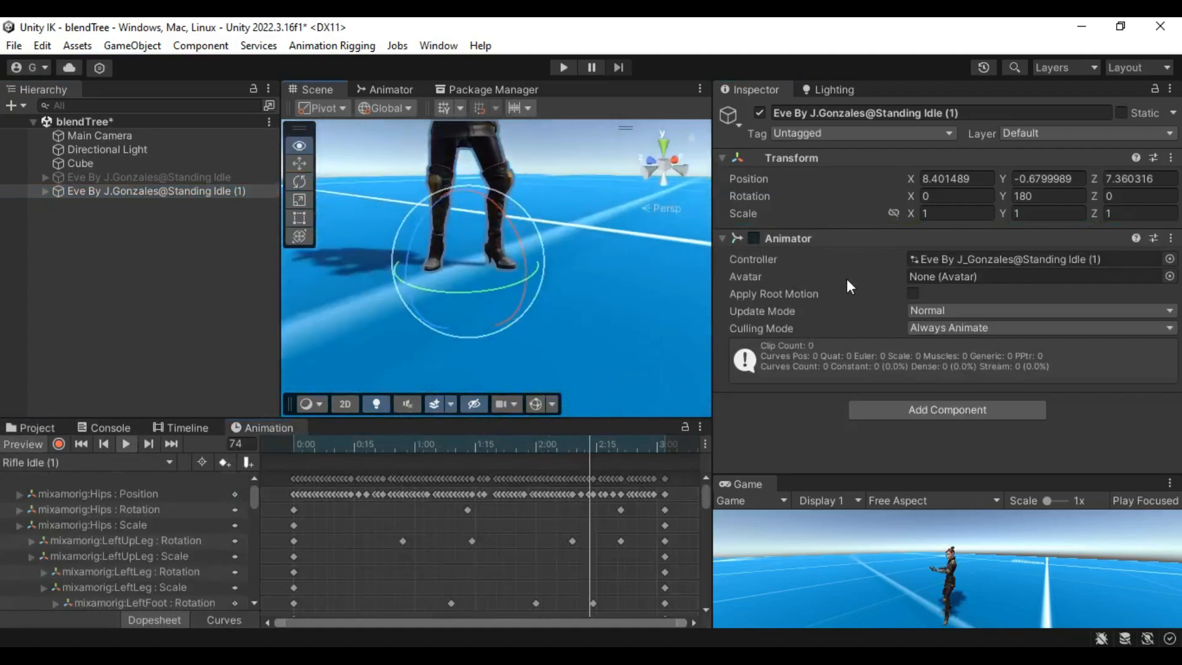
{"action": "right_click", "coordinate": [836, 258]}
{"action": "left_click_drag", "start_coordinate": [517, 228], "coordinate": [538, 290], "text": "alt"}
{"action": "key", "text": "ctrl+s"}
{"action": "left_click", "coordinate": [34, 448]}
Duplicate the animation clips inside the four imported Walk FBX models and enable Loop Time on the copies.
{"action": "left_click", "coordinate": [56, 427]}
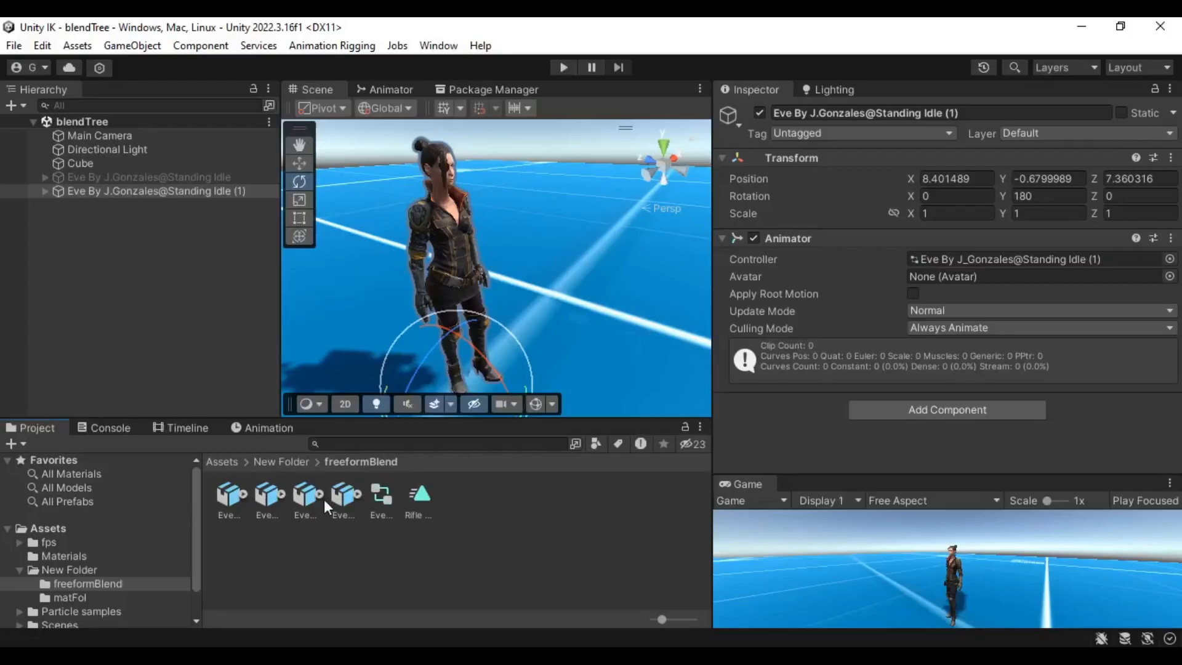
{"action": "left_click", "coordinate": [357, 496]}
{"action": "left_click", "coordinate": [320, 496]}
{"action": "left_click", "coordinate": [281, 496]}
{"action": "left_click", "coordinate": [244, 495]}
{"action": "left_click", "coordinate": [313, 500]}
{"action": "left_click", "coordinate": [436, 499], "text": "ctrl"}
{"action": "left_click", "coordinate": [560, 501], "text": "ctrl"}
{"action": "left_click", "coordinate": [679, 503], "text": "ctrl"}
{"action": "key", "text": "ctrl+d"}
{"action": "left_click", "coordinate": [913, 170]}
Delete the four Walk FBX models from freeformBlend, keeping the extracted clips and the controller.
{"action": "left_click", "coordinate": [271, 548]}
{"action": "left_click", "coordinate": [244, 495]}
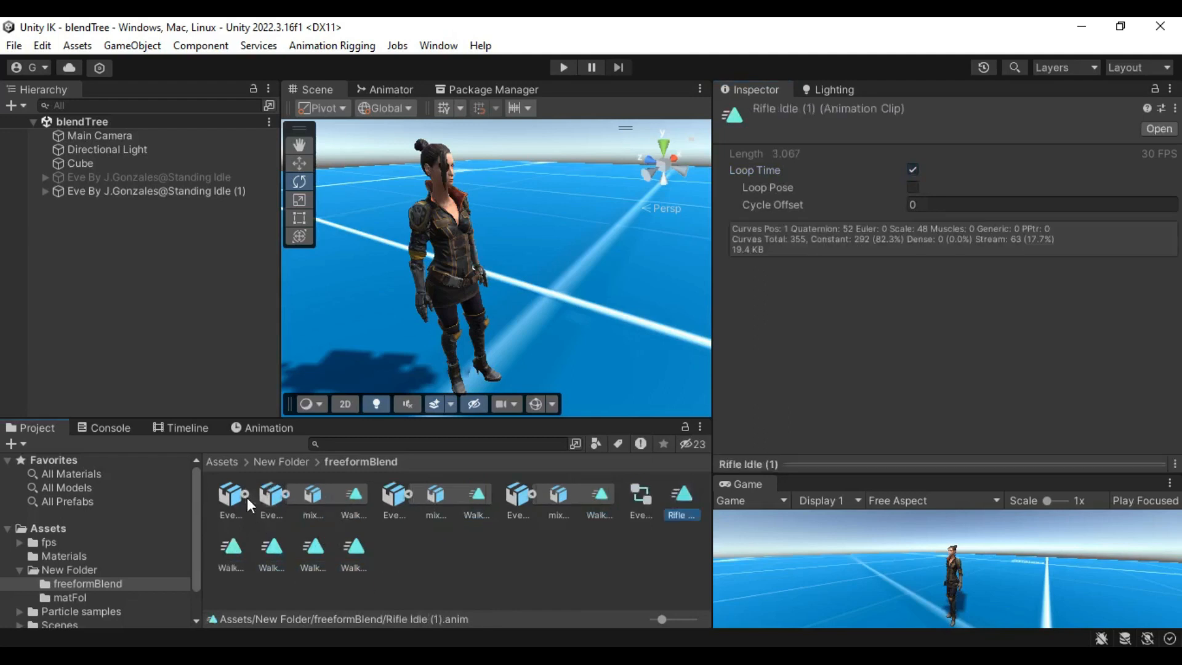
{"action": "left_click", "coordinate": [285, 495]}
{"action": "left_click", "coordinate": [327, 494]}
{"action": "left_click", "coordinate": [358, 494]}
{"action": "left_click", "coordinate": [231, 497]}
{"action": "left_click", "coordinate": [333, 501], "text": "shift"}
{"action": "key", "text": "Delete"}
Inspect the Loop Time setting of the extracted Walk clips.
{"action": "left_click", "coordinate": [124, 89]}
{"action": "left_click", "coordinate": [306, 498]}
{"action": "left_click", "coordinate": [381, 497]}
{"action": "left_click", "coordinate": [440, 500]}
{"action": "left_click", "coordinate": [420, 495]}
Open the duplicated Eve's Animator controller and create a new blend tree state in its Base Layer.
{"action": "left_click", "coordinate": [394, 90]}
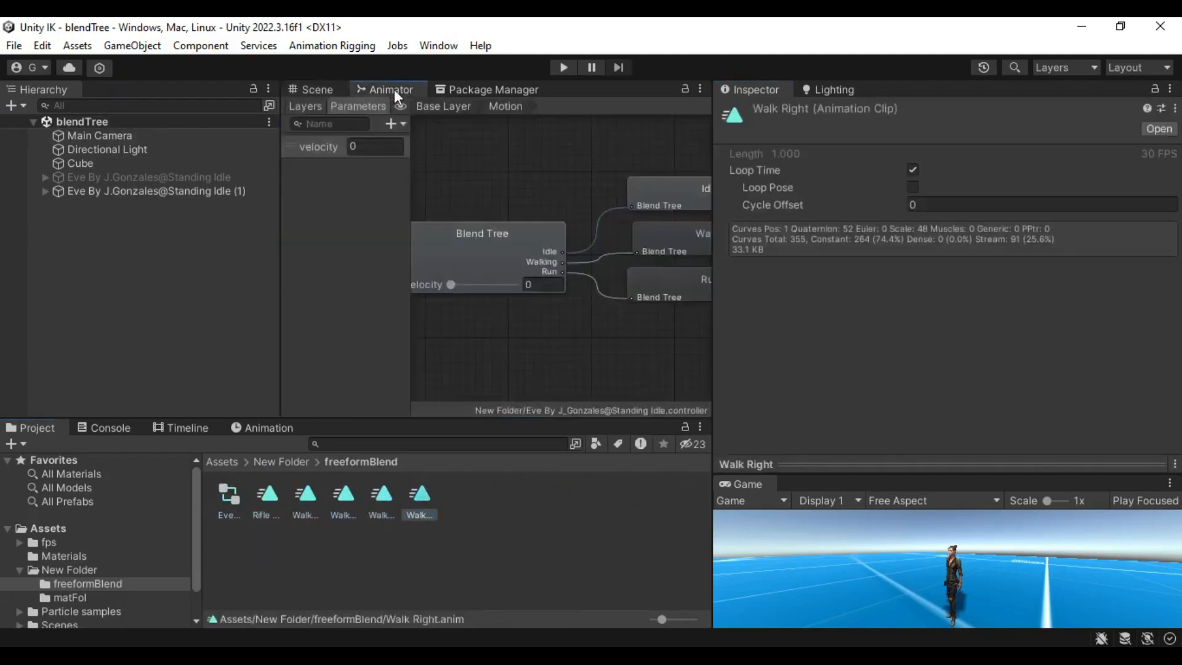
{"action": "left_click", "coordinate": [155, 191]}
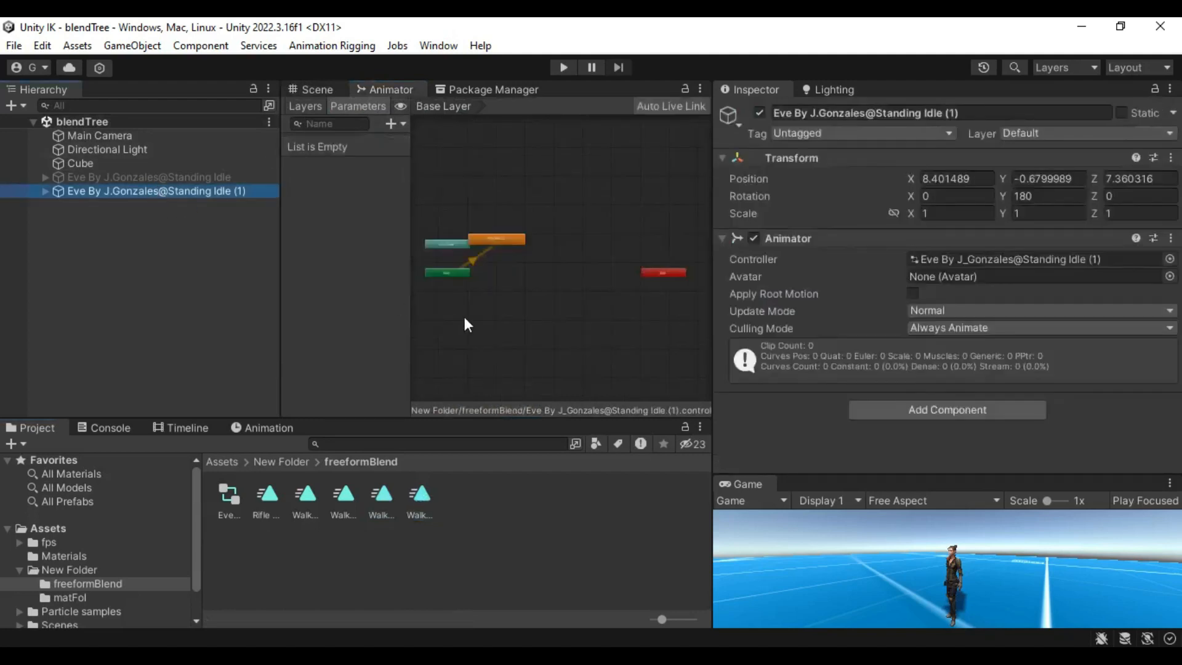
{"action": "scroll", "coordinate": [485, 339], "scroll_direction": "up", "scroll_amount": 3}
{"action": "middle_click_drag", "start_coordinate": [606, 233], "coordinate": [601, 278]}
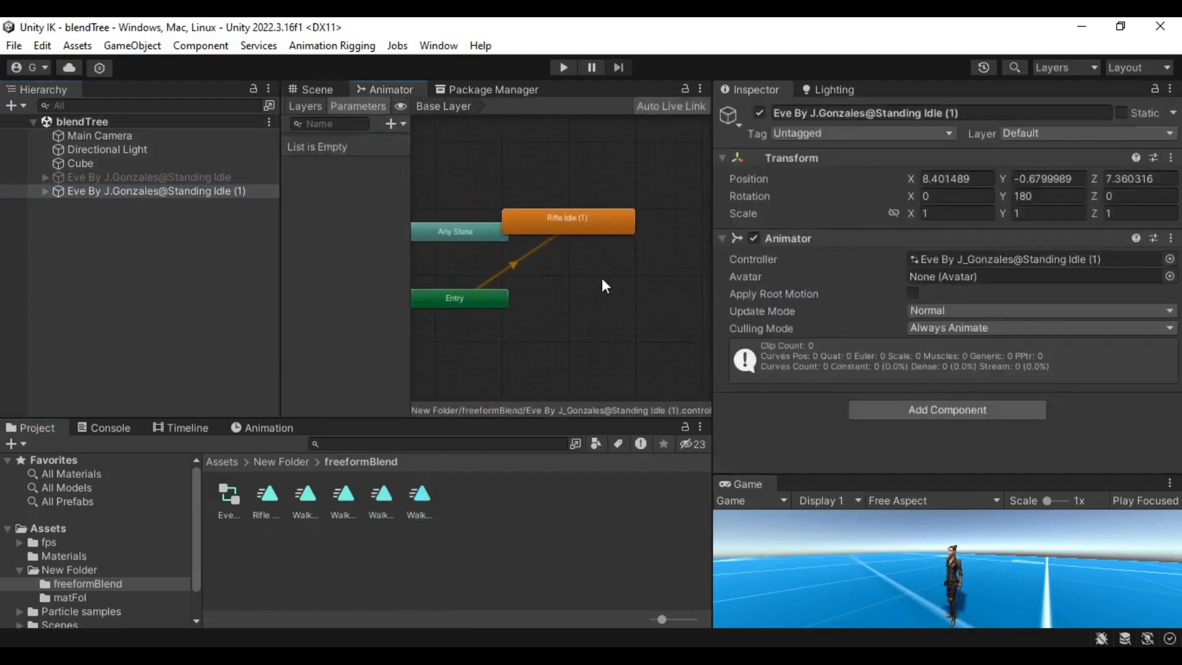
{"action": "left_click", "coordinate": [560, 271]}
{"action": "right_click", "coordinate": [559, 271]}
{"action": "mouse_move", "coordinate": [595, 281]}
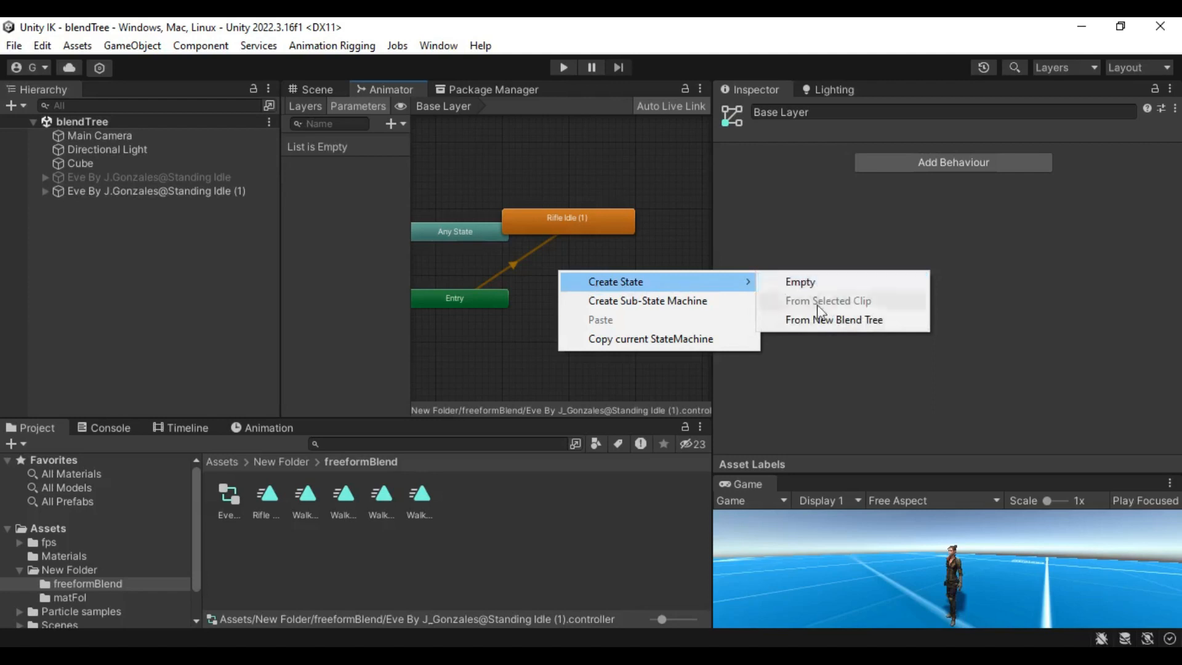
{"action": "left_click", "coordinate": [816, 321]}
Rename the new blend tree state as Motion.
{"action": "left_click", "coordinate": [604, 287]}
{"action": "left_click", "coordinate": [811, 113]}
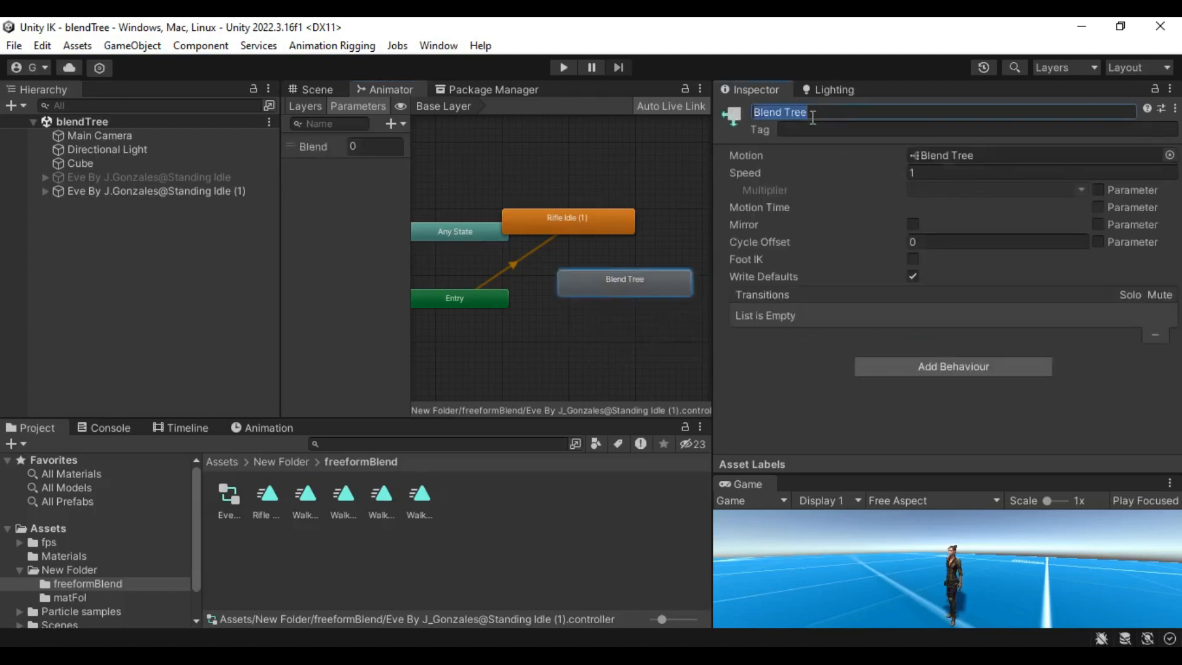
{"action": "type", "text": "Motion"}
{"action": "key", "text": "Return"}
Open the Motion blend tree and rename its Blend parameter as x.
{"action": "double_click", "coordinate": [599, 282]}
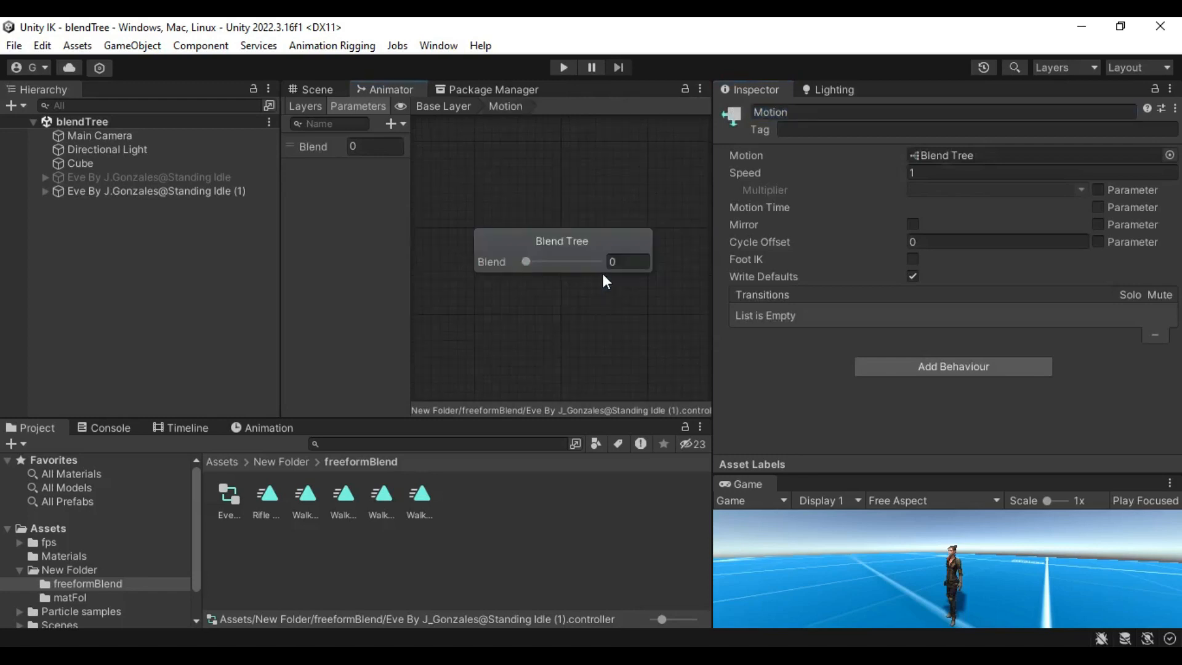
{"action": "left_click", "coordinate": [475, 246]}
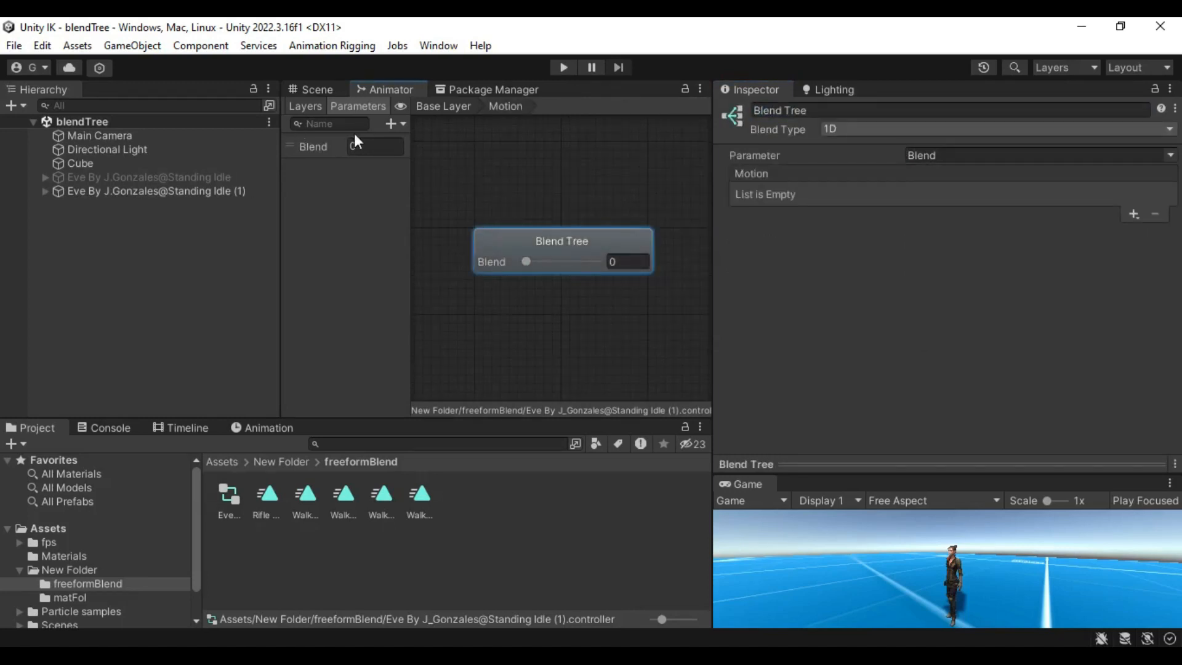
{"action": "left_click", "coordinate": [312, 148]}
{"action": "left_click", "coordinate": [322, 145]}
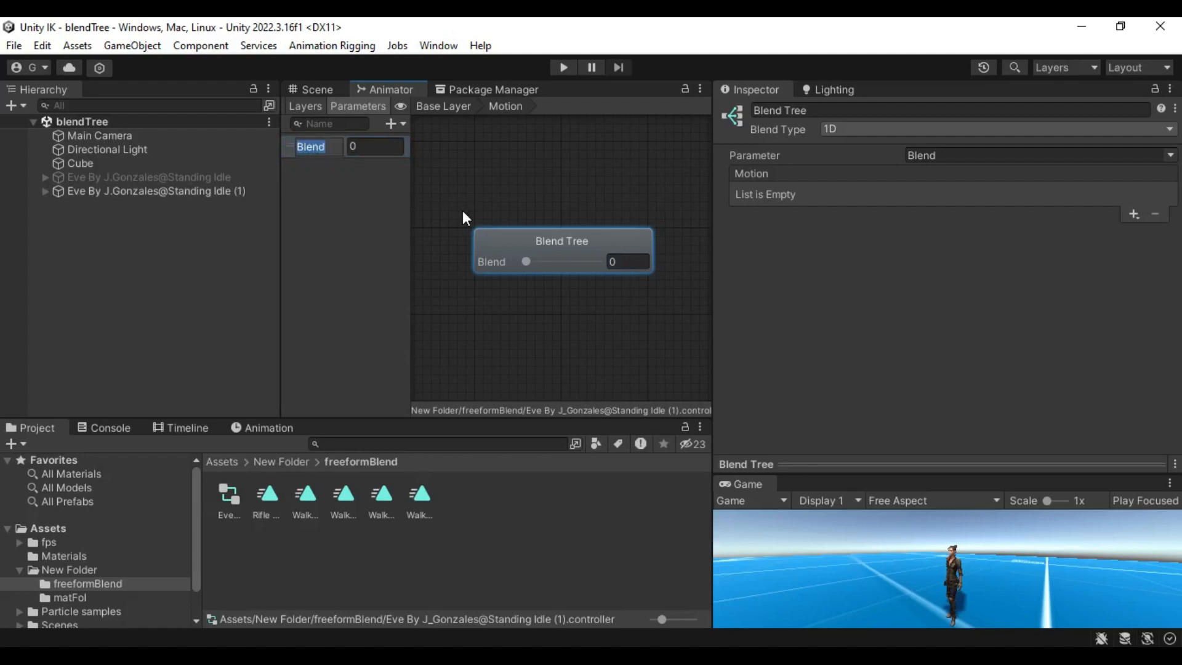
{"action": "type", "text": "x"}
{"action": "key", "text": "Return"}
Add a float parameter named y to the Animator controller.
{"action": "left_click", "coordinate": [401, 126]}
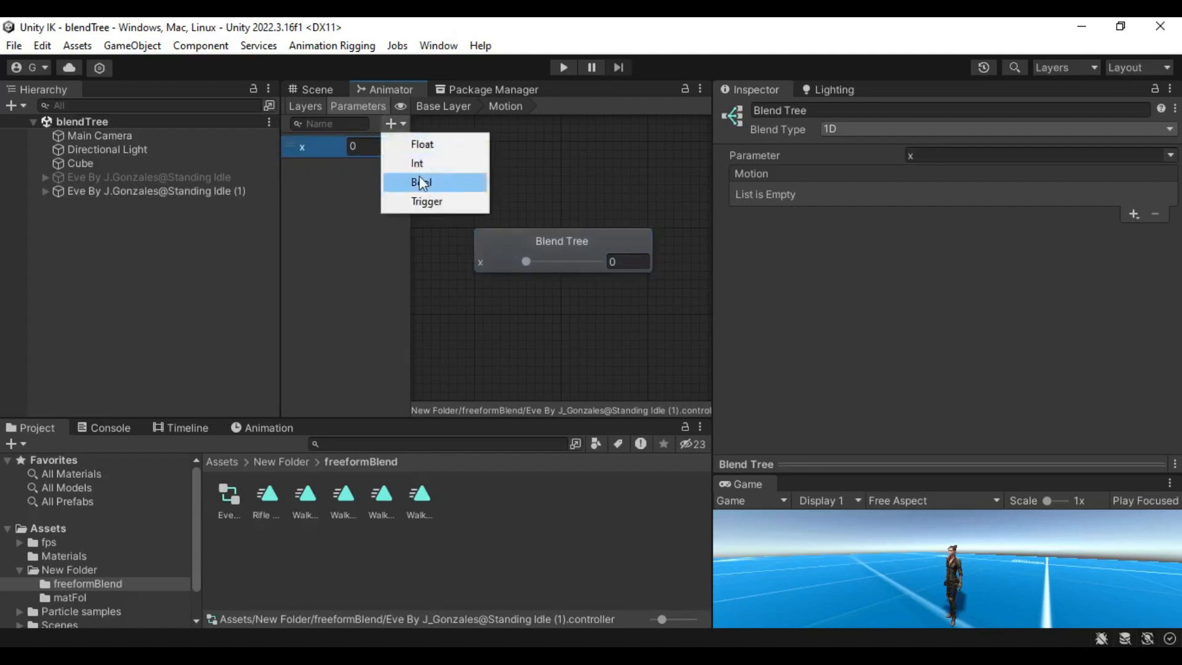
{"action": "left_click", "coordinate": [417, 142]}
{"action": "type", "text": "y"}
{"action": "key", "text": "Return"}
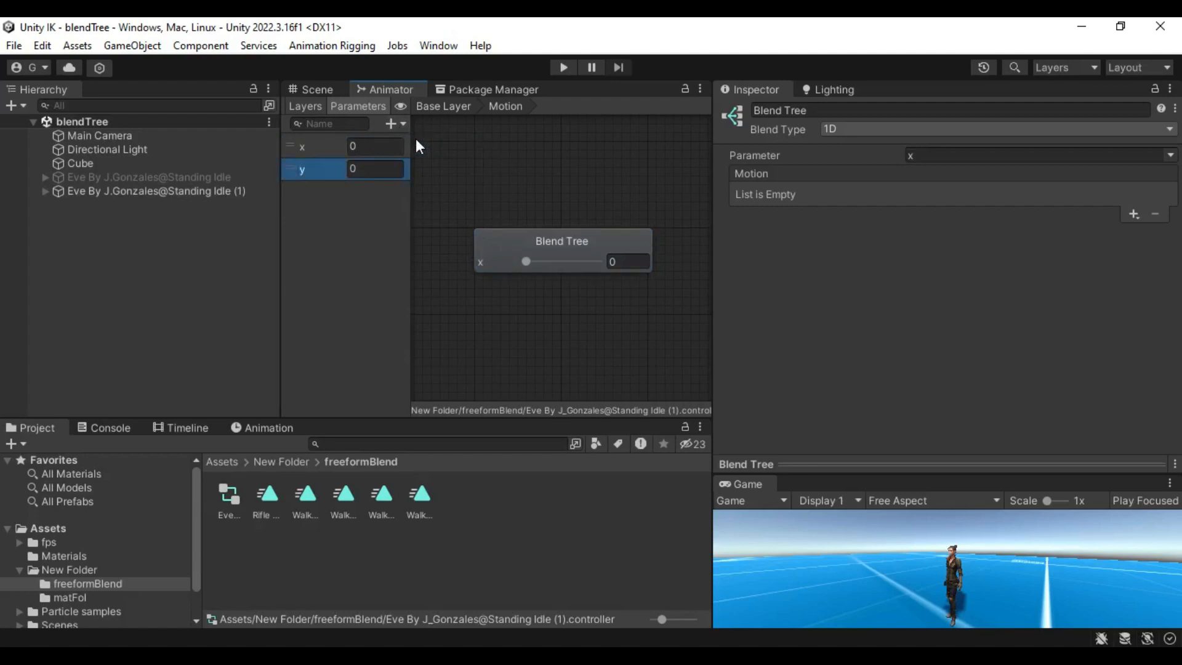
Set the blend tree's type to 2D Simple Directional and use y as its second parameter.
{"action": "left_click", "coordinate": [573, 245]}
{"action": "left_click", "coordinate": [895, 130]}
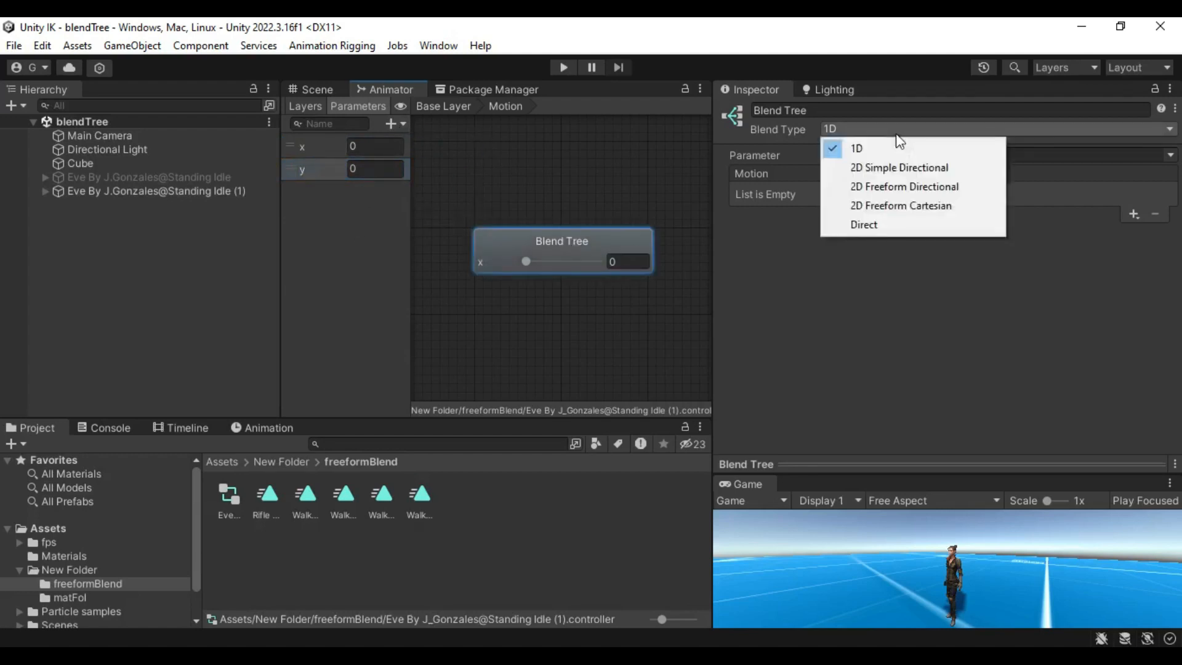
{"action": "left_click", "coordinate": [912, 168]}
{"action": "left_click", "coordinate": [1171, 155]}
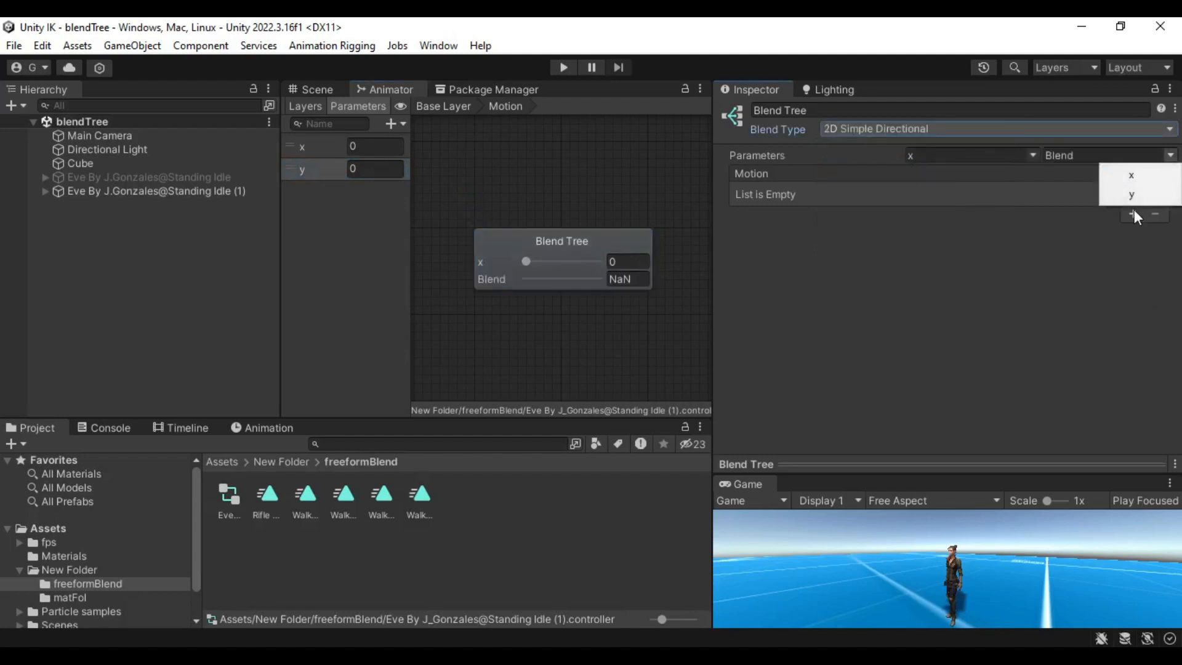
{"action": "left_click", "coordinate": [1133, 194]}
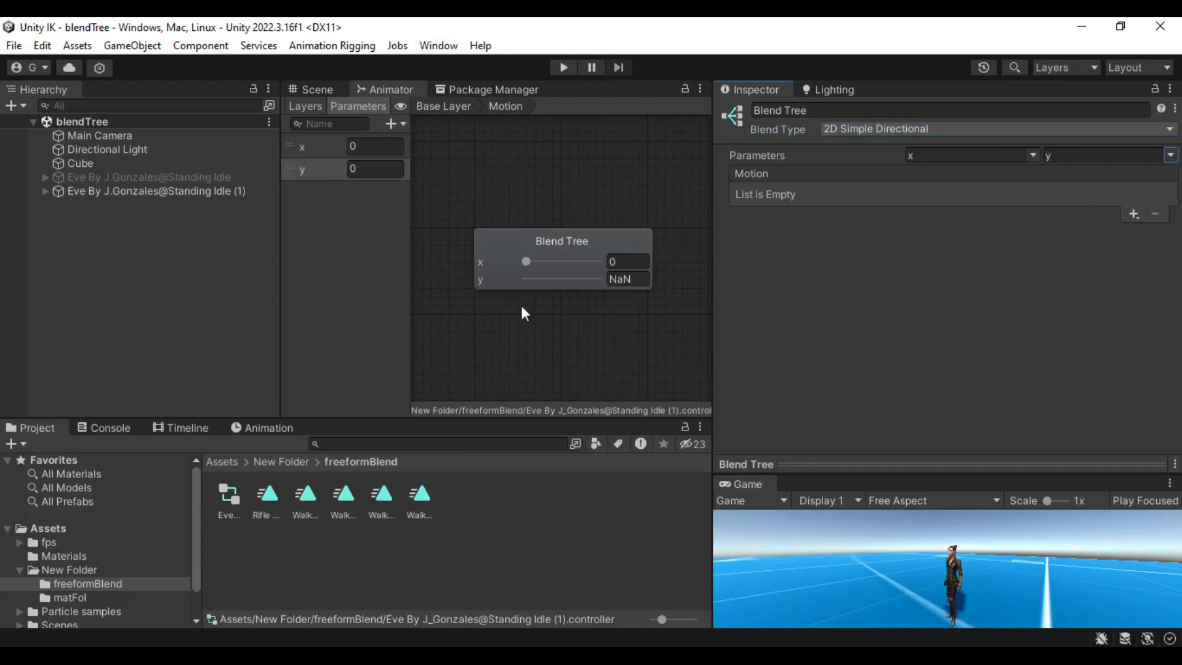
Add Rifle Idle (1) and Walk Forward as motions of the blend tree, showing the project clips as a list.
{"action": "left_click", "coordinate": [550, 286]}
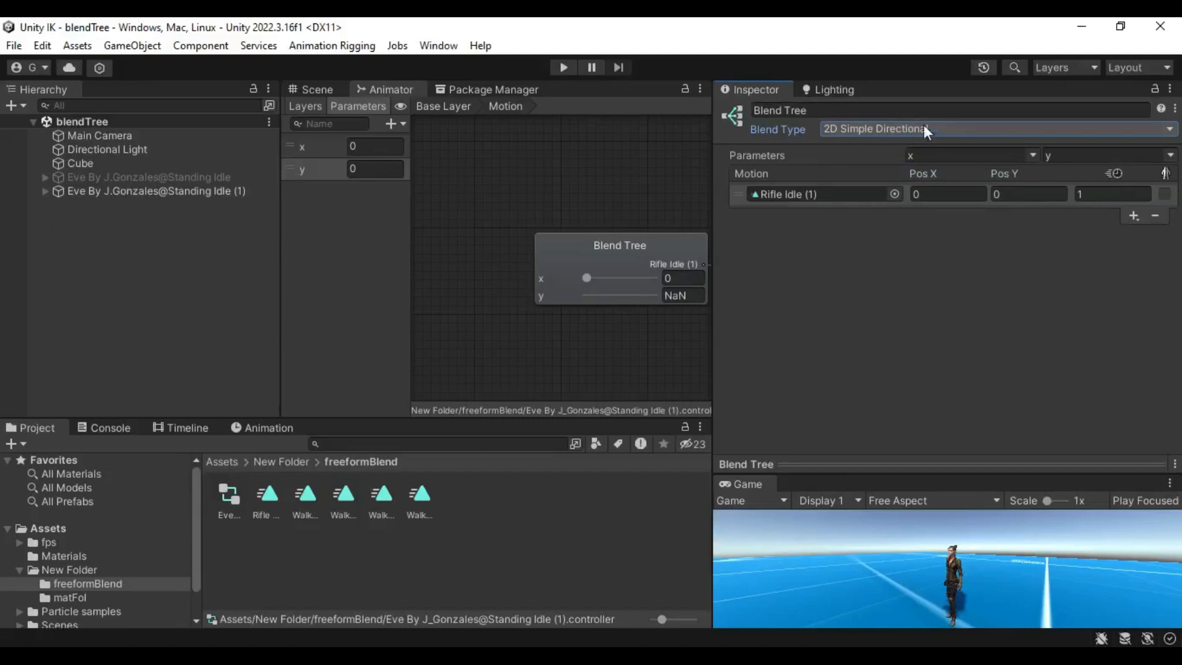
{"action": "left_click", "coordinate": [1133, 215]}
{"action": "left_click", "coordinate": [1073, 232]}
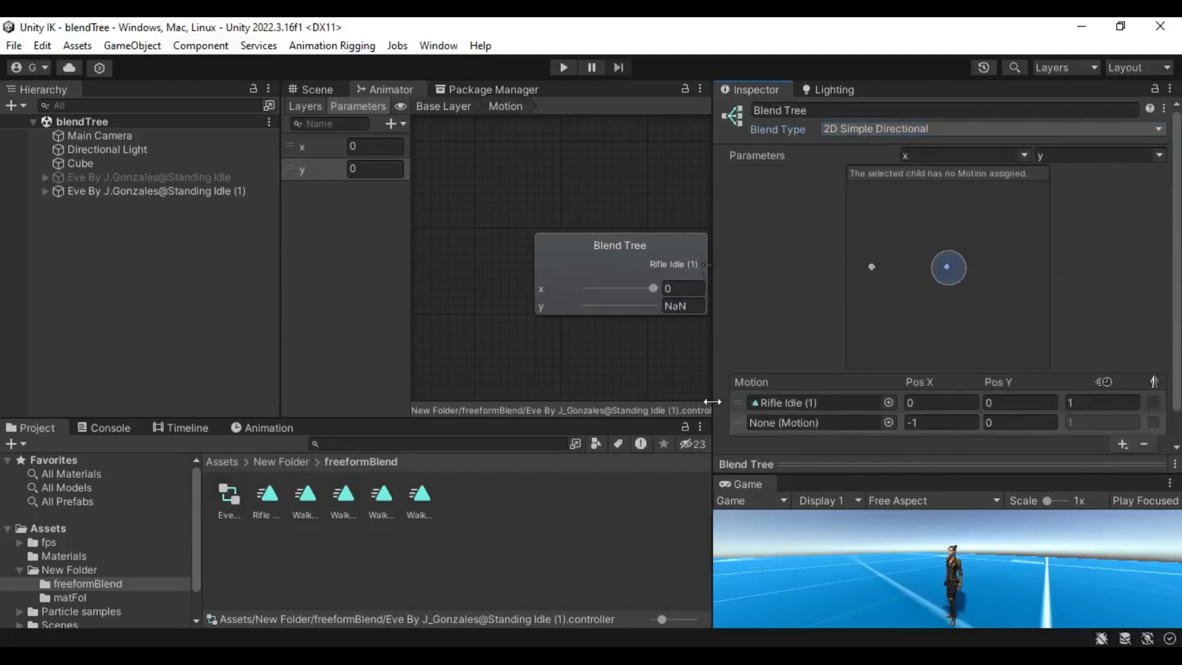
{"action": "scroll", "coordinate": [775, 327], "scroll_direction": "down", "scroll_amount": 1}
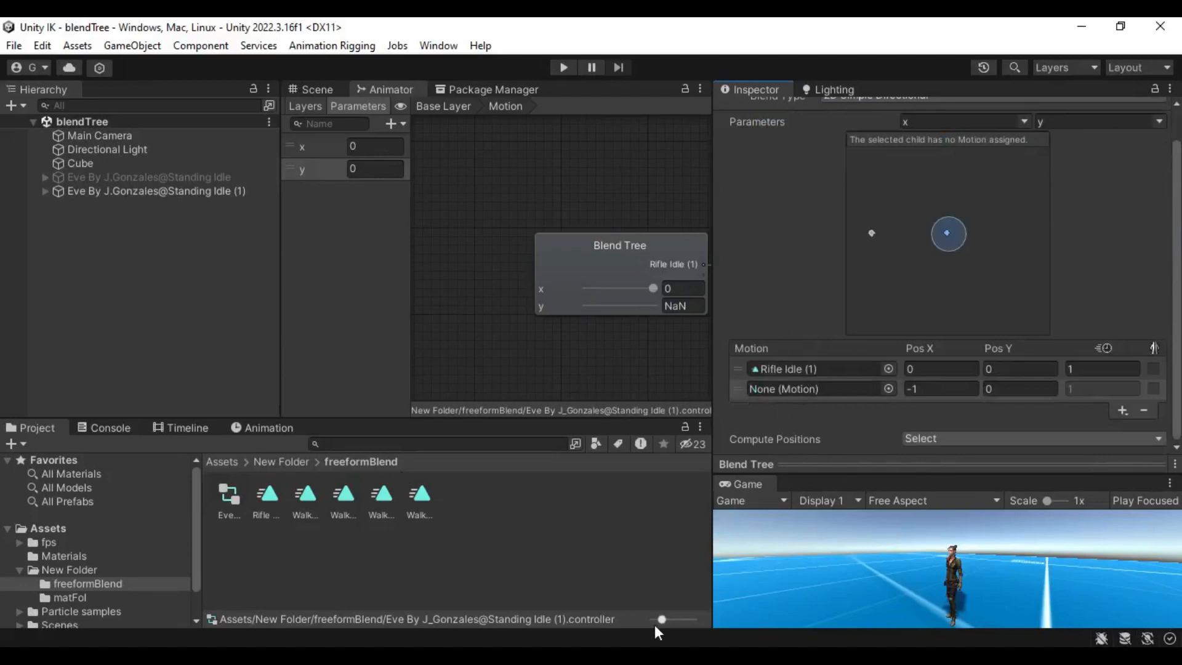
{"action": "left_click_drag", "start_coordinate": [662, 619], "coordinate": [651, 619]}
{"action": "left_click_drag", "start_coordinate": [284, 521], "coordinate": [809, 384]}
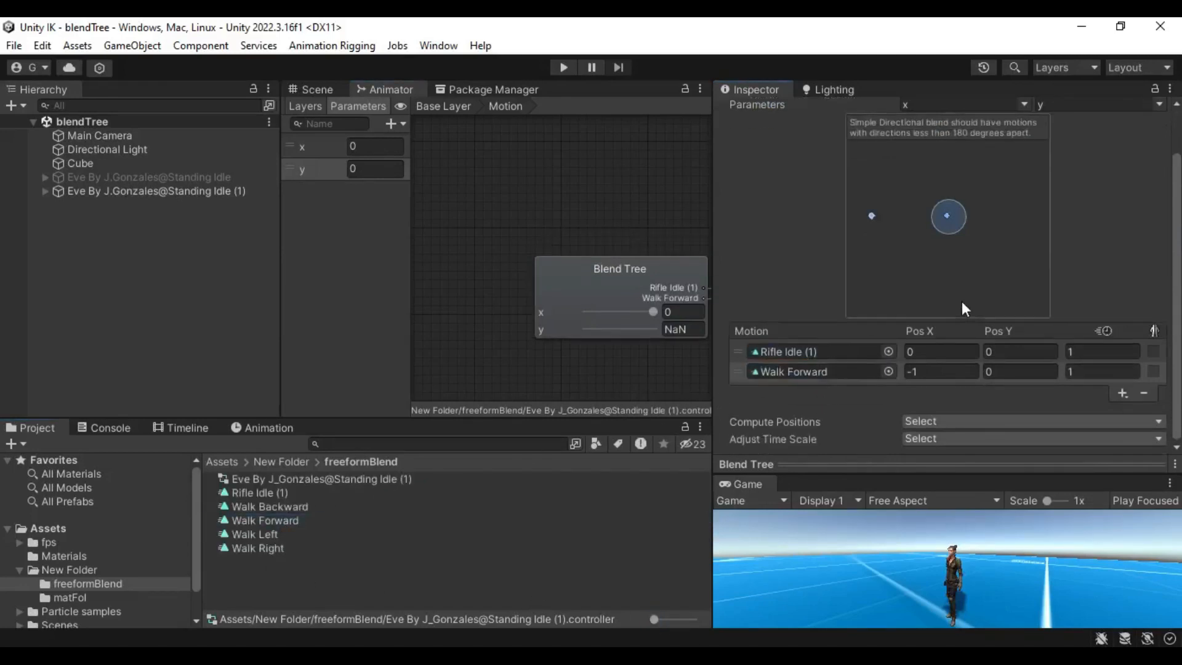
Add two more motion fields to the blend tree and assign Walk Backward and Walk Left to them.
{"action": "left_click", "coordinate": [1122, 393]}
{"action": "left_click", "coordinate": [1085, 411]}
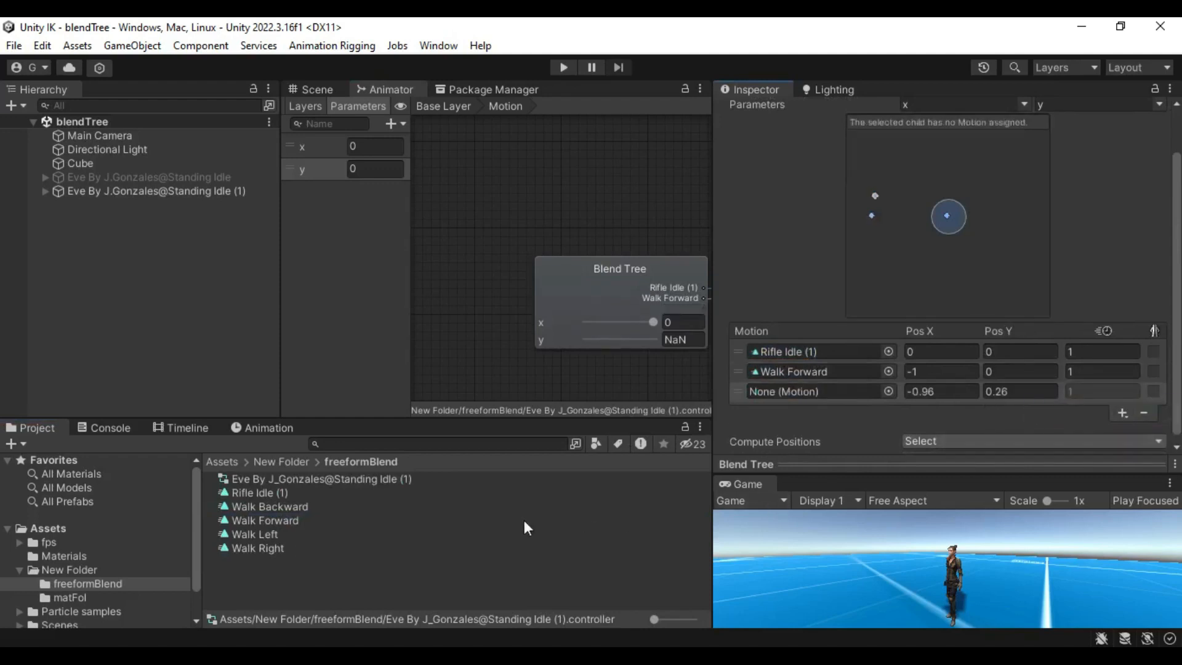
{"action": "left_click_drag", "start_coordinate": [274, 507], "coordinate": [796, 390]}
{"action": "left_click", "coordinate": [1122, 394]}
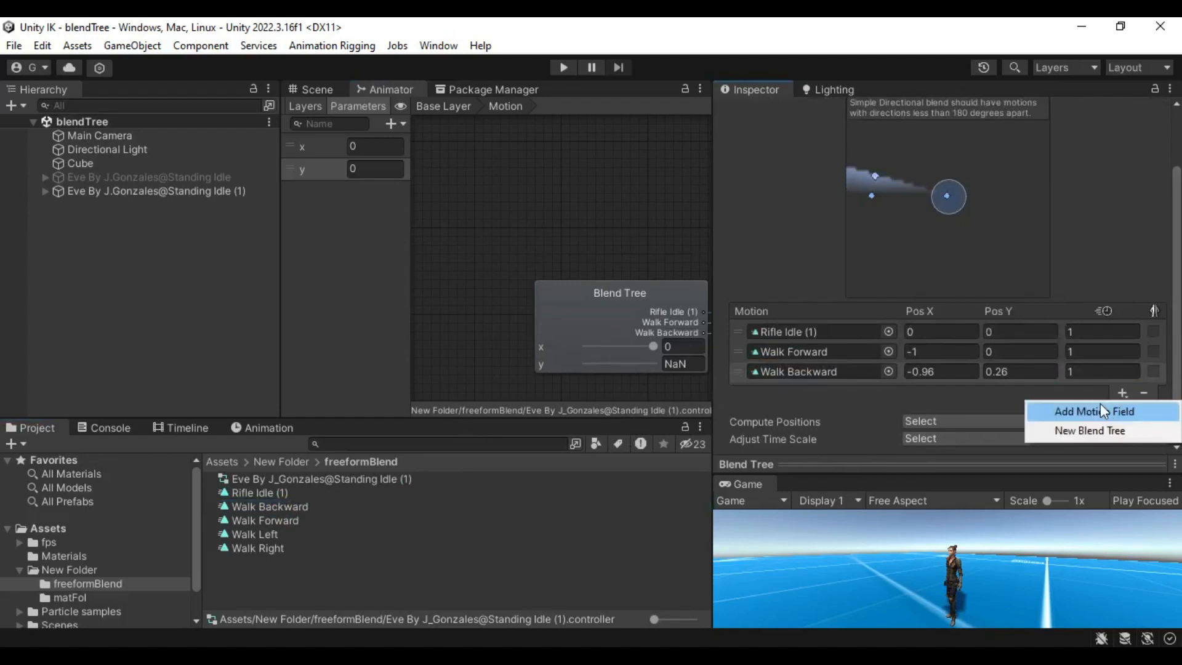
{"action": "left_click", "coordinate": [1099, 407]}
{"action": "left_click_drag", "start_coordinate": [280, 534], "coordinate": [801, 395]}
Add a fifth motion field to the blend tree and assign the Walk Right clip to it.
{"action": "left_click", "coordinate": [1121, 409]}
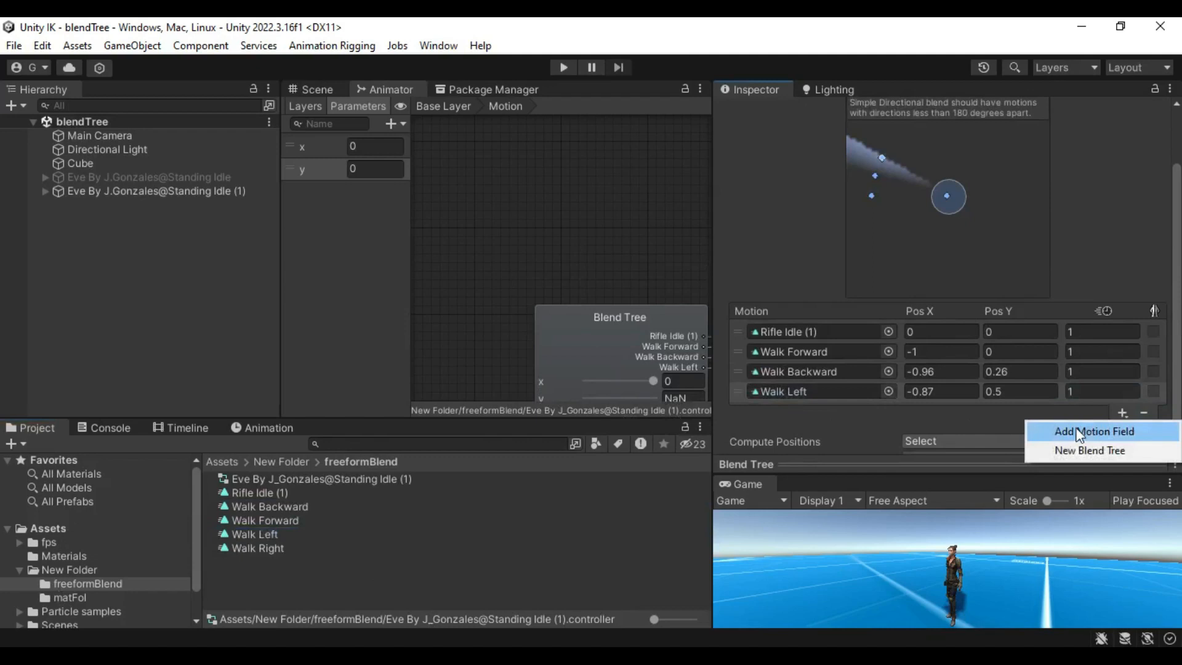
{"action": "left_click", "coordinate": [1071, 430]}
{"action": "left_click_drag", "start_coordinate": [278, 551], "coordinate": [810, 378]}
{"action": "left_click_drag", "start_coordinate": [318, 549], "coordinate": [802, 389]}
{"action": "scroll", "coordinate": [1077, 237], "scroll_direction": "up", "scroll_amount": 2}
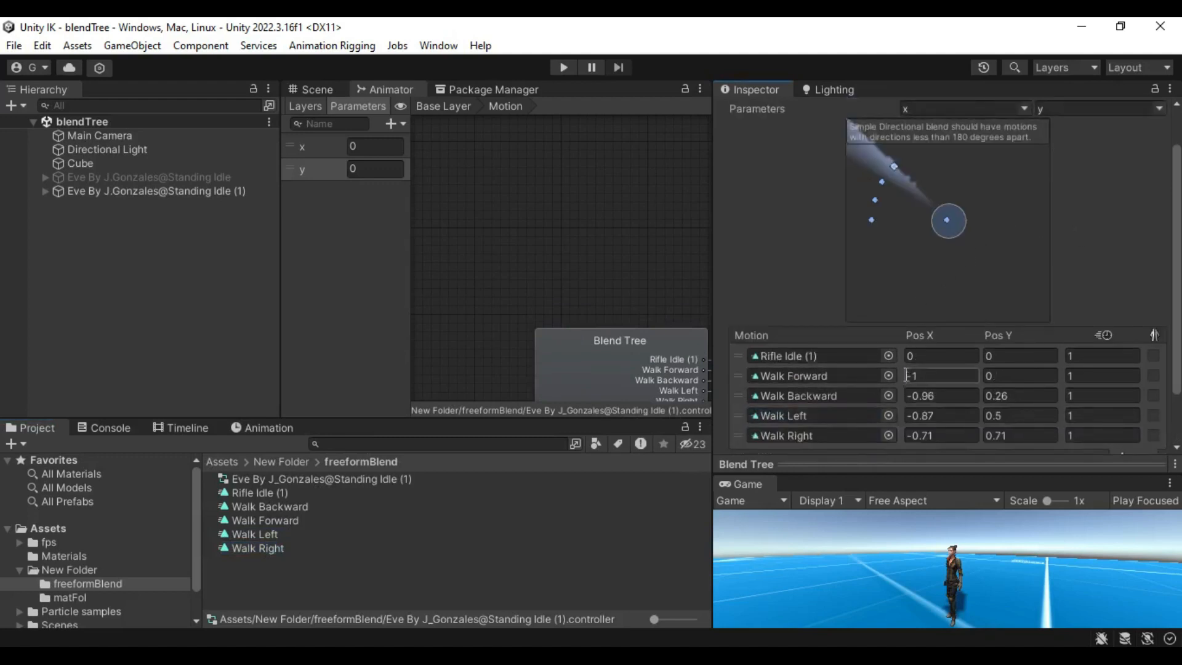
{"action": "middle_click_drag", "start_coordinate": [621, 284], "coordinate": [533, 250]}
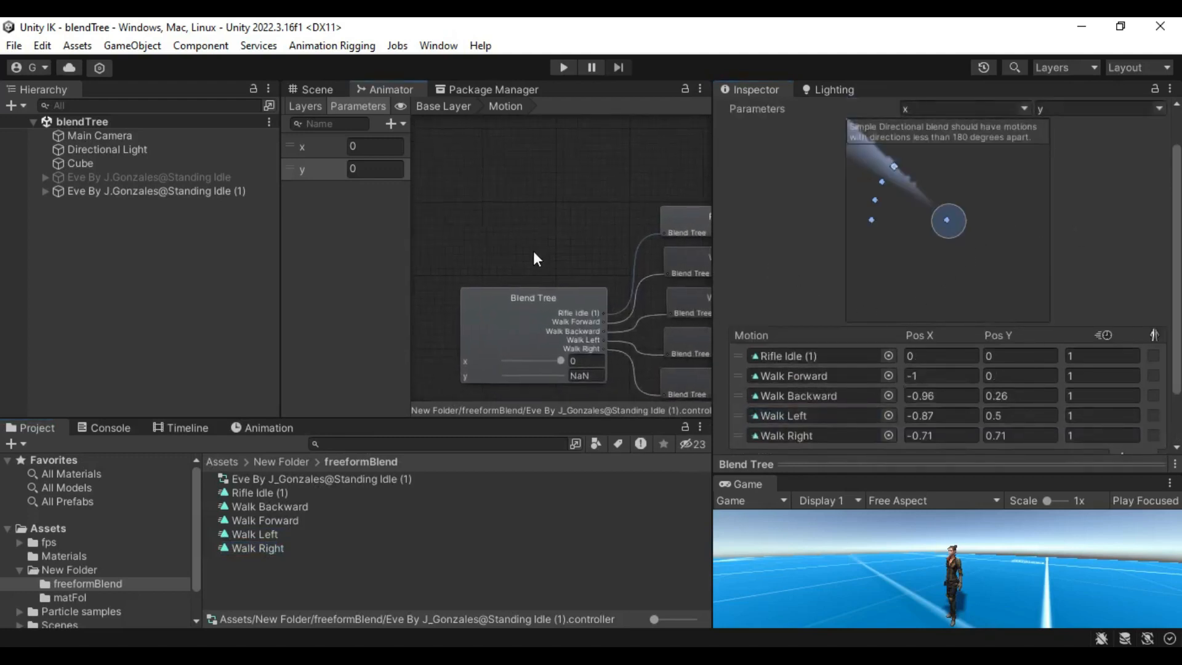
Position the Walk Right motion at X 1, Y 0 in the blend tree.
{"action": "mouse_move", "coordinate": [895, 165]}
{"action": "left_mouse_down"}
{"action": "mouse_move", "coordinate": [937, 171]}
{"action": "mouse_move", "coordinate": [1033, 221]}
{"action": "left_mouse_up"}
{"action": "key", "text": "BackSpace"}
{"action": "key", "text": "BackSpace"}
{"action": "key", "text": "BackSpace"}
{"action": "key", "text": "Tab"}
{"action": "type", "text": "0"}
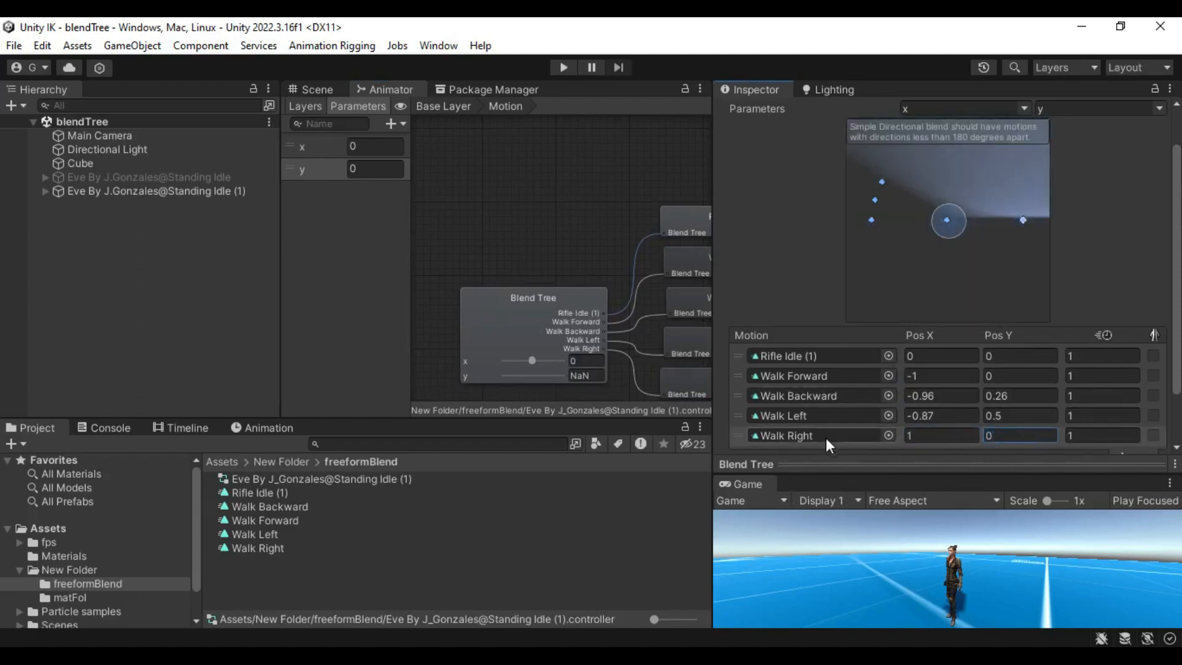
Position the Walk Left motion at X -1, Y 0 in the blend tree.
{"action": "left_click", "coordinate": [747, 417]}
{"action": "left_click_drag", "start_coordinate": [882, 180], "coordinate": [873, 231]}
{"action": "left_click", "coordinate": [942, 415]}
{"action": "type", "text": "-1"}
{"action": "key", "text": "Tab"}
{"action": "type", "text": "0"}
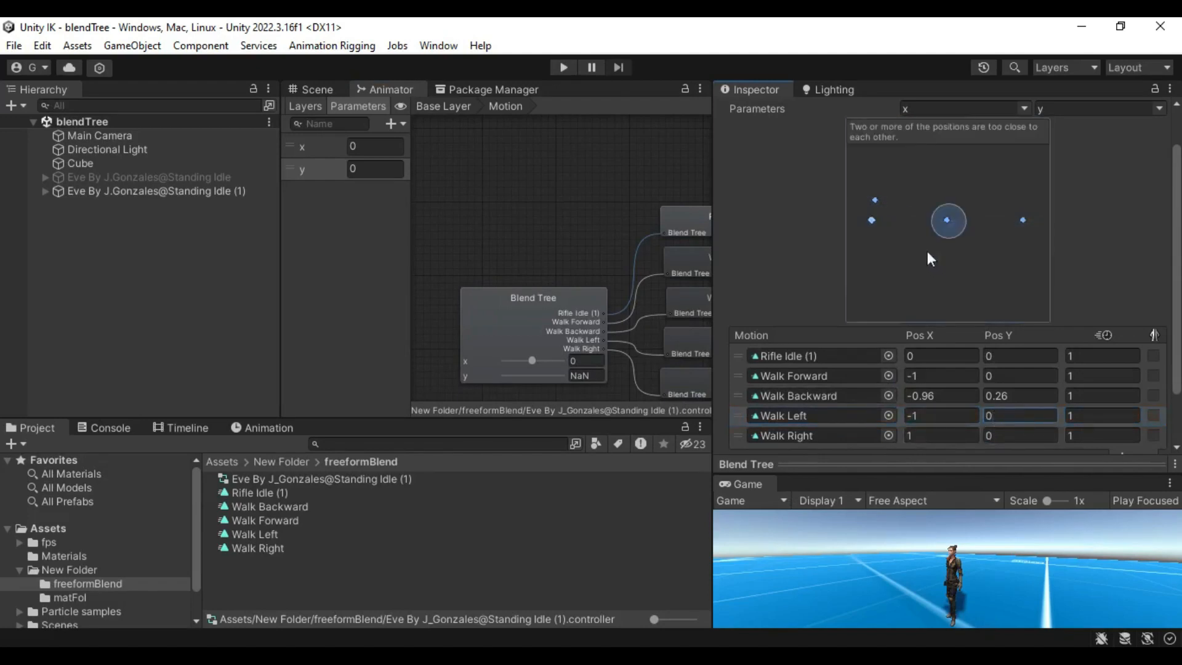
Position the Walk Backward motion at X 0, Y -1 in the blend tree.
{"action": "left_click", "coordinate": [744, 397]}
{"action": "left_click_drag", "start_coordinate": [877, 198], "coordinate": [951, 290]}
{"action": "left_click", "coordinate": [941, 396]}
{"action": "type", "text": "0"}
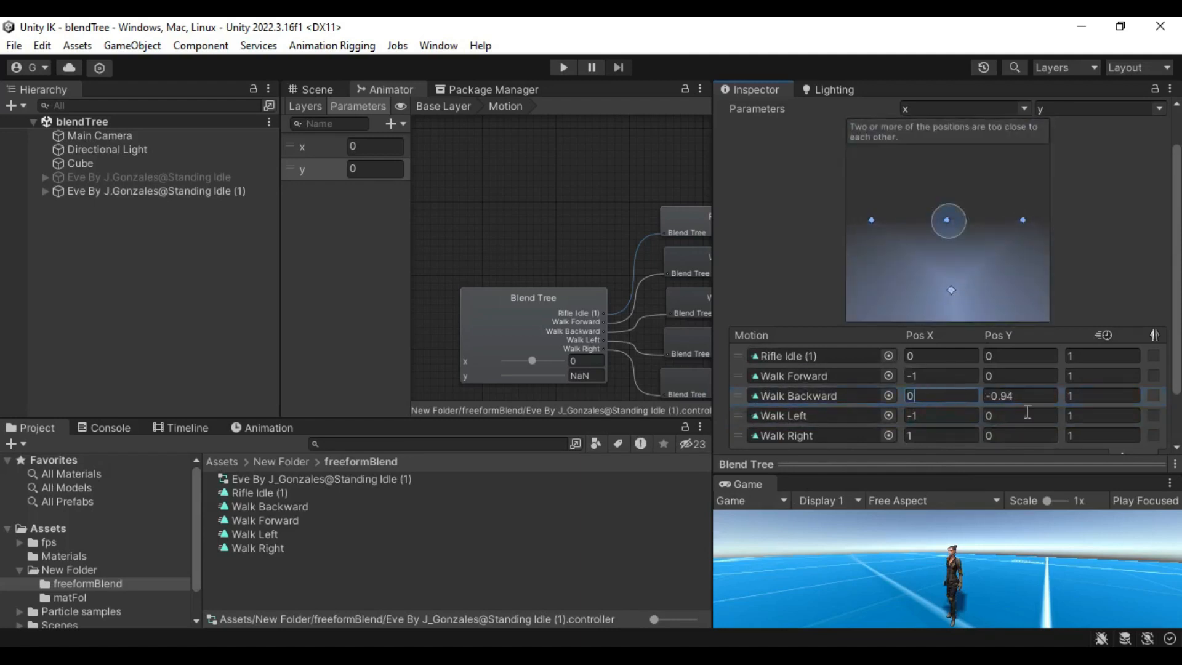
{"action": "left_click", "coordinate": [1046, 397]}
{"action": "type", "text": "-1"}
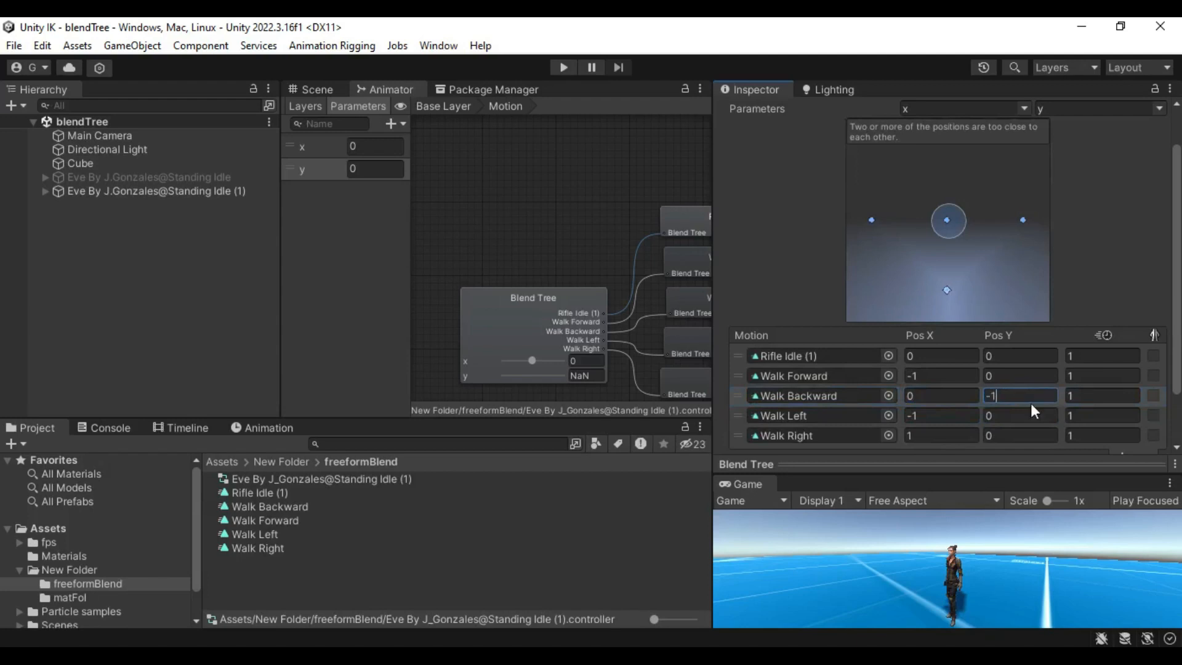
Position the Walk Forward motion at X 0, Y 1 in the blend tree.
{"action": "left_click", "coordinate": [1016, 377]}
{"action": "type", "text": "1"}
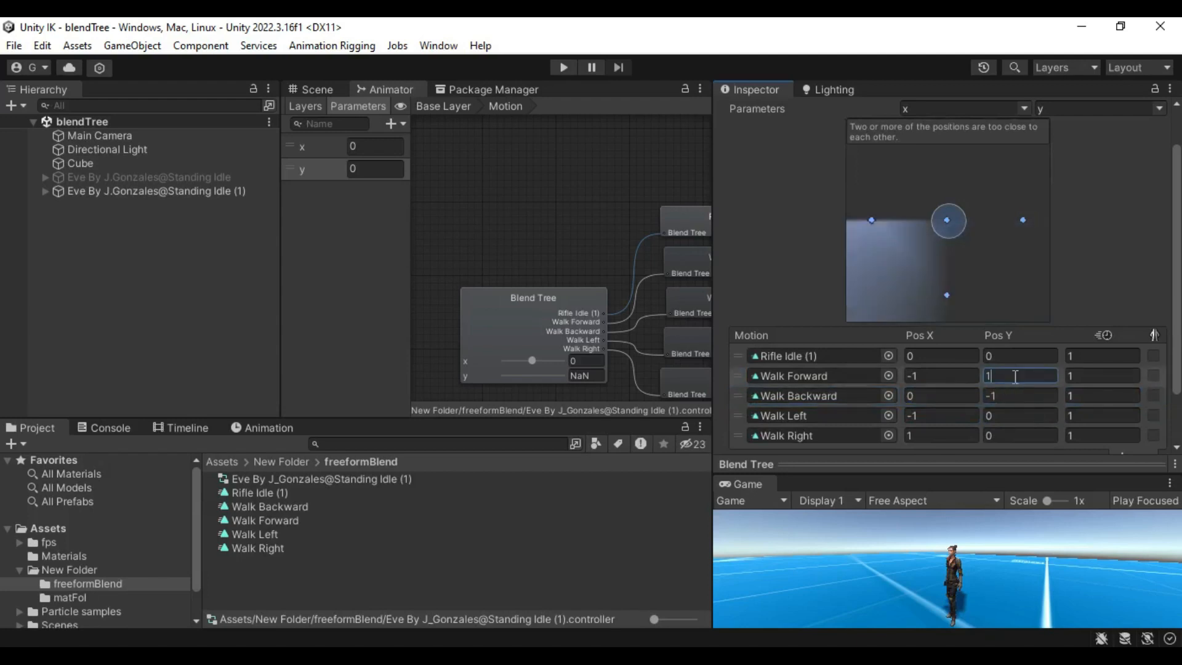
{"action": "type", "text": "0"}
{"action": "left_click", "coordinate": [941, 374]}
{"action": "type", "text": "0"}
{"action": "left_click", "coordinate": [1016, 377]}
{"action": "type", "text": "1"}
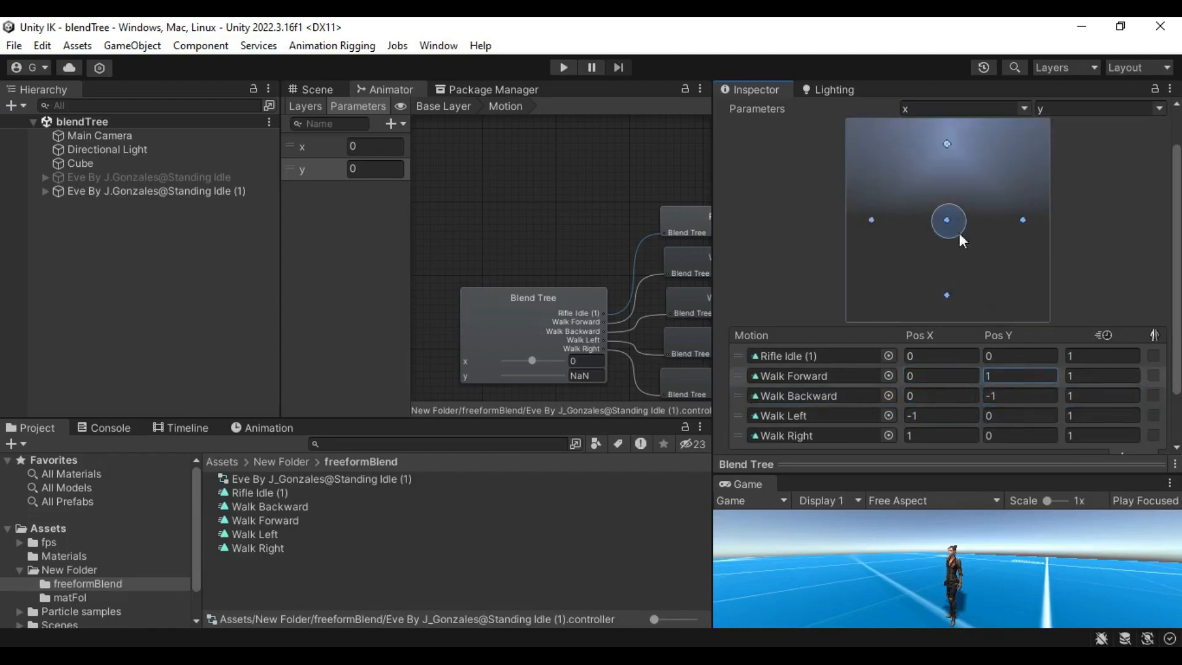
Set the y parameter and the Blend Tree node's y value to 0, and save the scene.
{"action": "scroll", "coordinate": [977, 408], "scroll_direction": "down", "scroll_amount": 2}
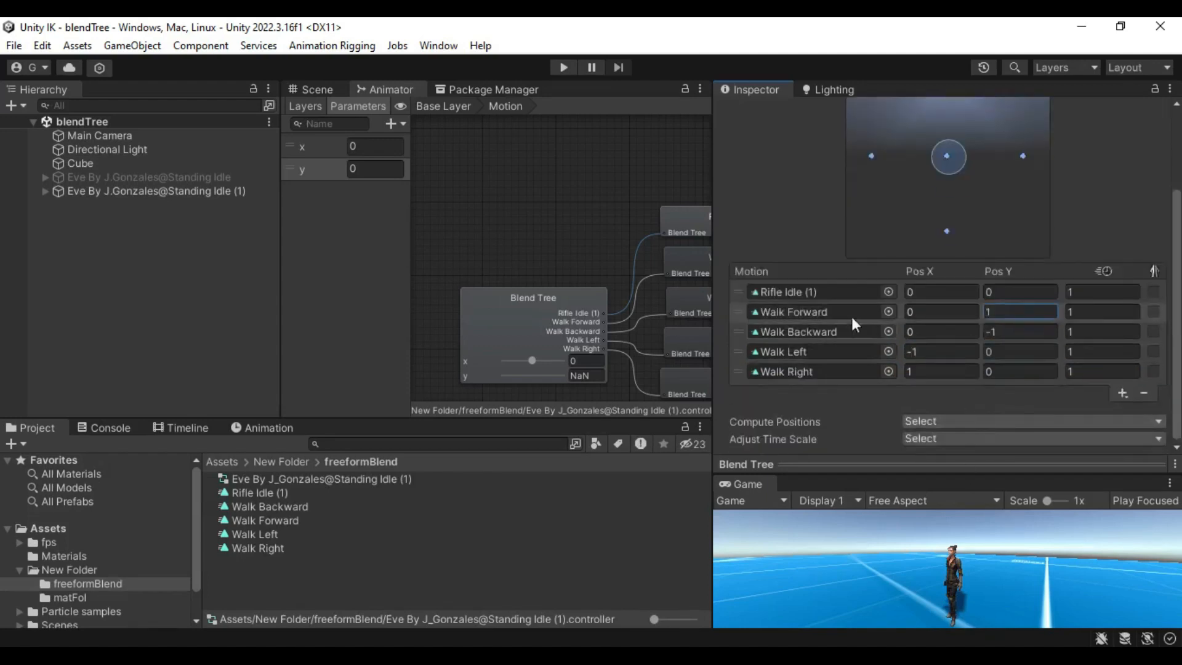
{"action": "left_click", "coordinate": [361, 168]}
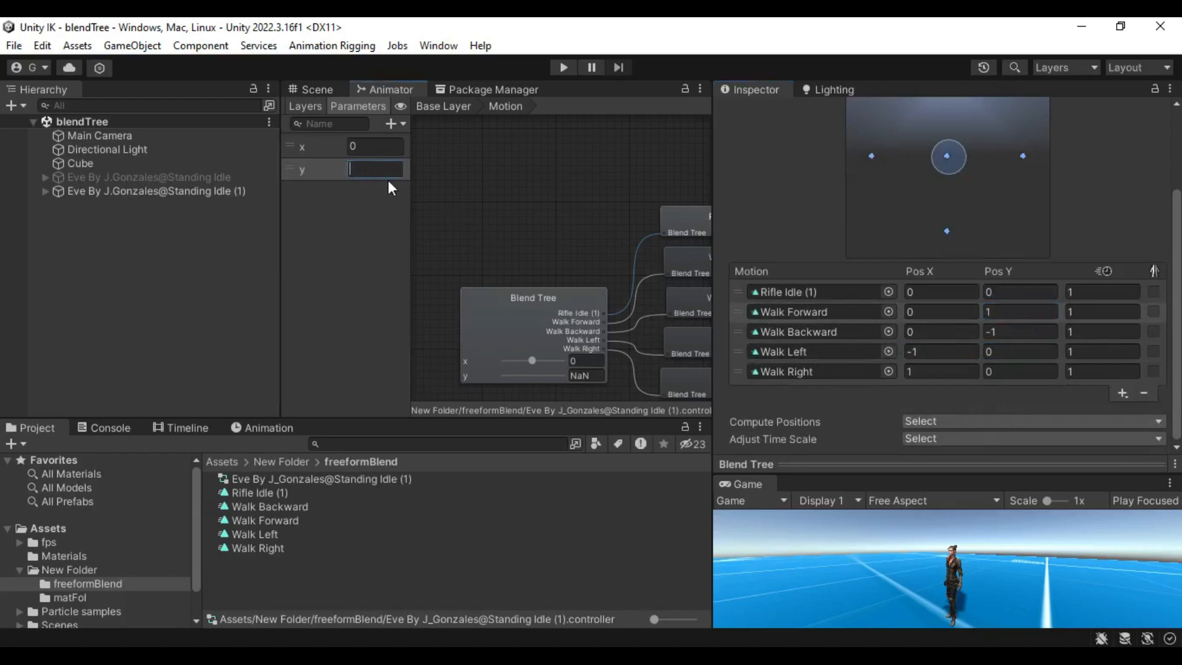
{"action": "type", "text": "1"}
{"action": "key", "text": "BackSpace"}
{"action": "type", "text": "0"}
{"action": "left_click", "coordinate": [540, 316]}
{"action": "left_click", "coordinate": [597, 375]}
{"action": "type", "text": "0"}
{"action": "key", "text": "Return"}
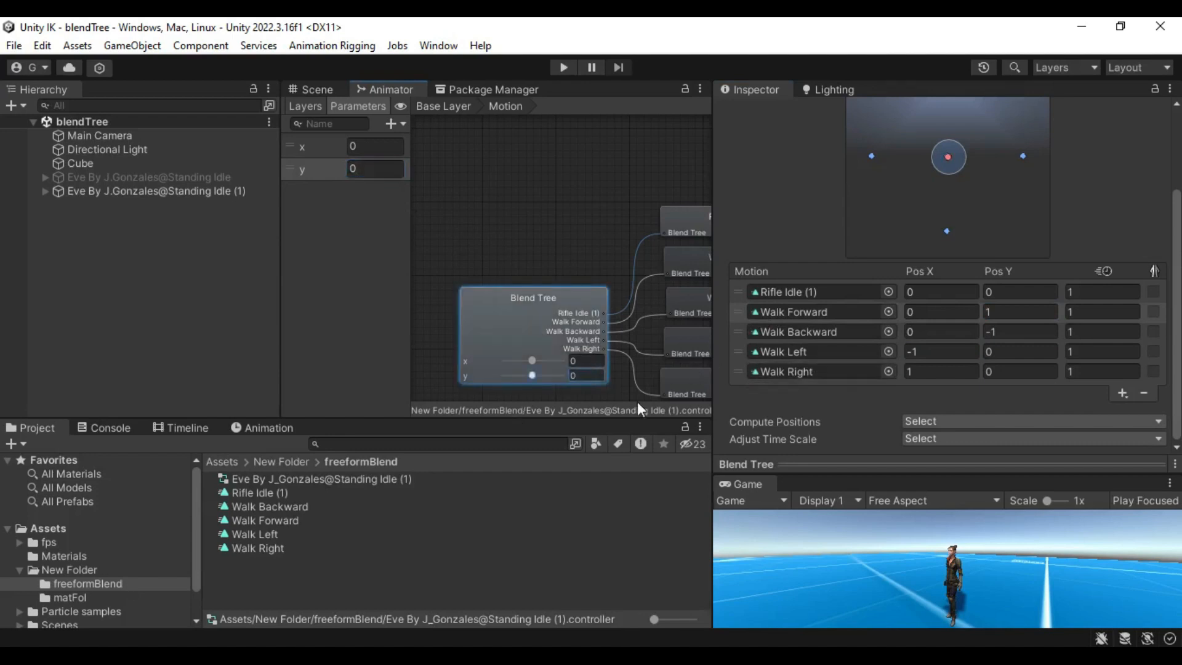
{"action": "key", "text": "ctrl+s"}
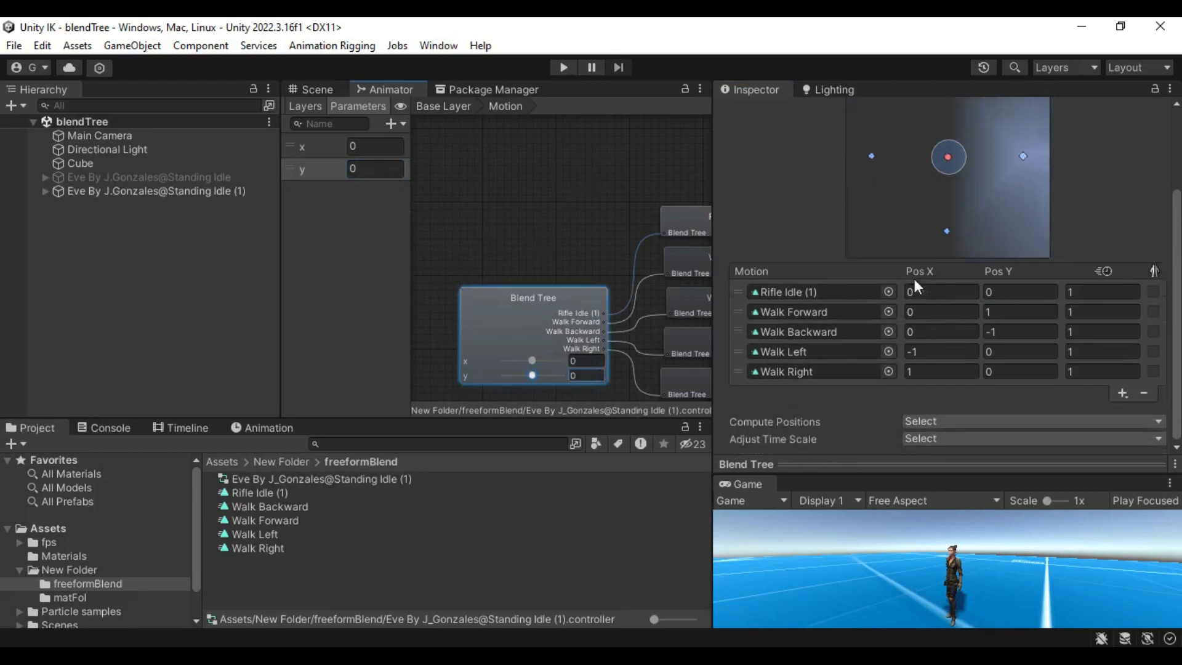
Open an enlarged animation preview of the blend tree and play it, viewing the character from the side.
{"action": "left_click_drag", "start_coordinate": [905, 477], "coordinate": [897, 597]}
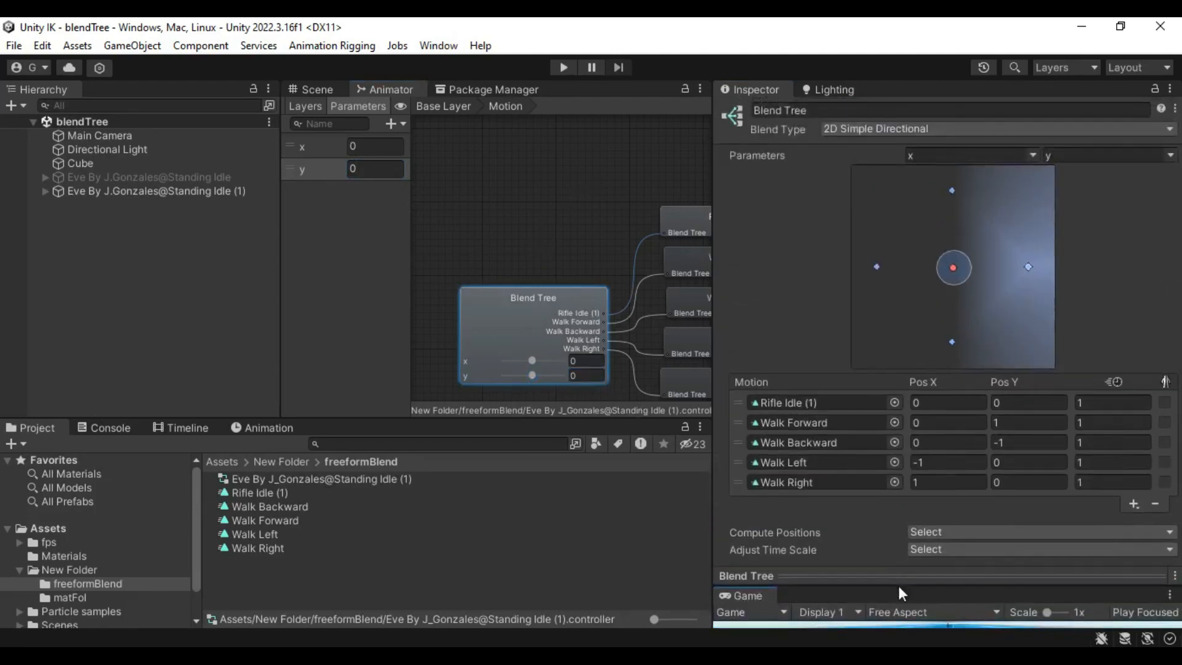
{"action": "left_click", "coordinate": [899, 576]}
{"action": "left_click_drag", "start_coordinate": [906, 381], "coordinate": [910, 232]}
{"action": "scroll", "coordinate": [629, 279], "scroll_direction": "down", "scroll_amount": 2}
{"action": "middle_click_drag", "start_coordinate": [630, 279], "coordinate": [564, 257]}
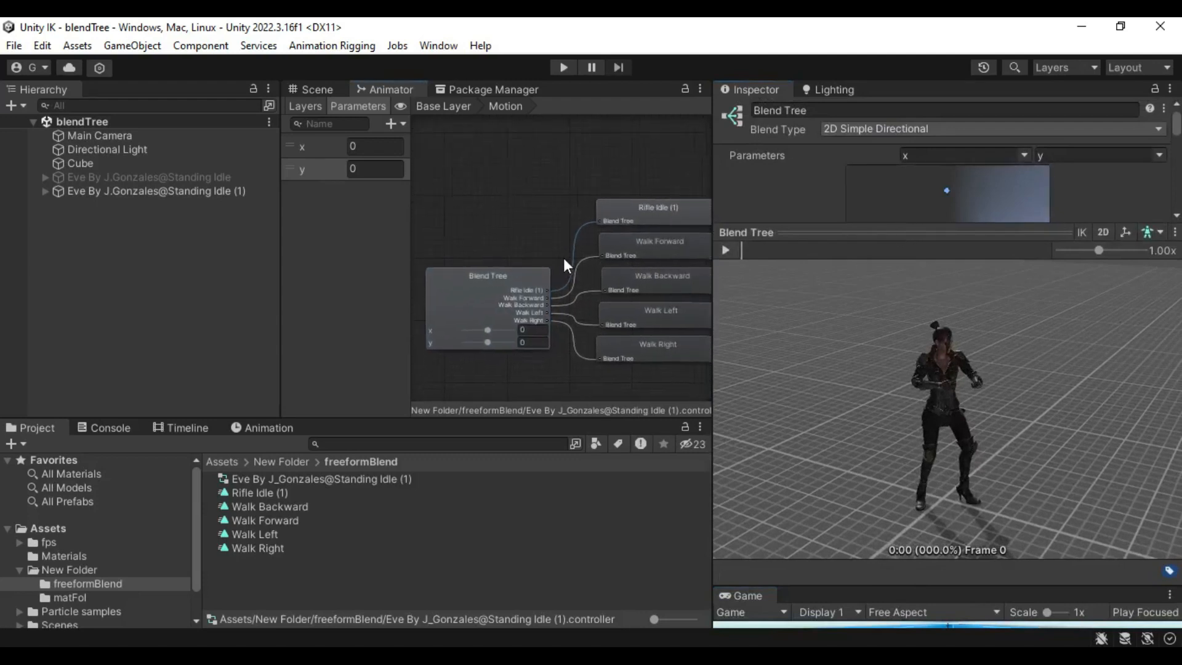
{"action": "scroll", "coordinate": [481, 297], "scroll_direction": "up", "scroll_amount": 3}
{"action": "left_click", "coordinate": [727, 250]}
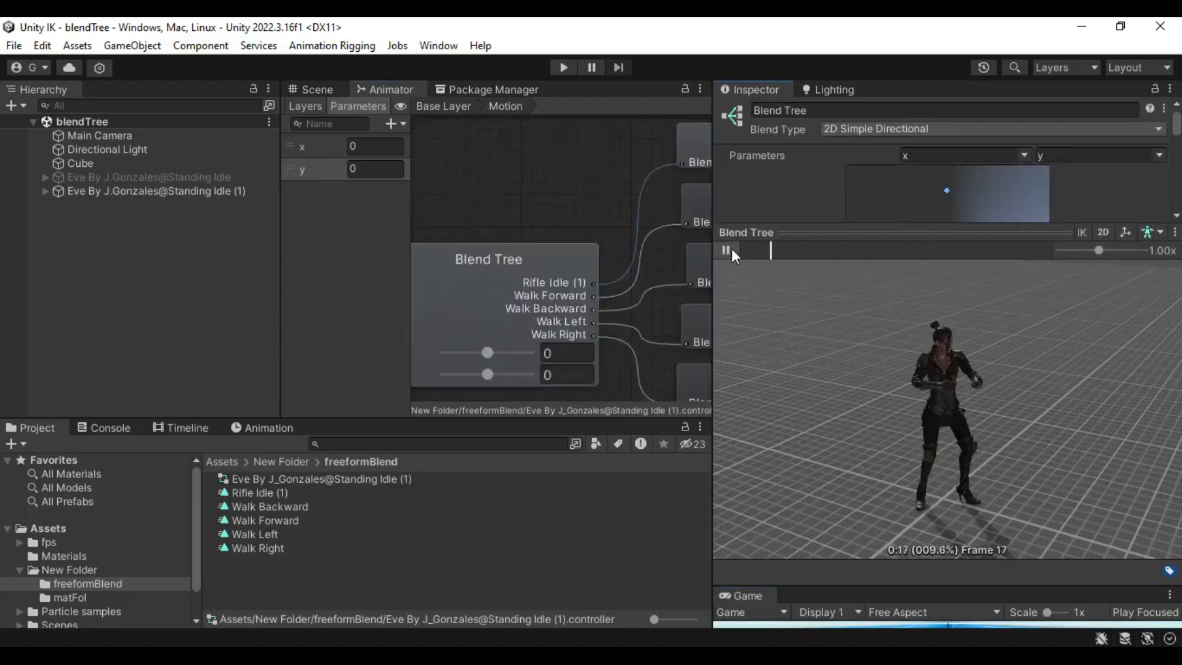
{"action": "left_click_drag", "start_coordinate": [858, 371], "coordinate": [1011, 423]}
{"action": "middle_click_drag", "start_coordinate": [1010, 423], "coordinate": [947, 419]}
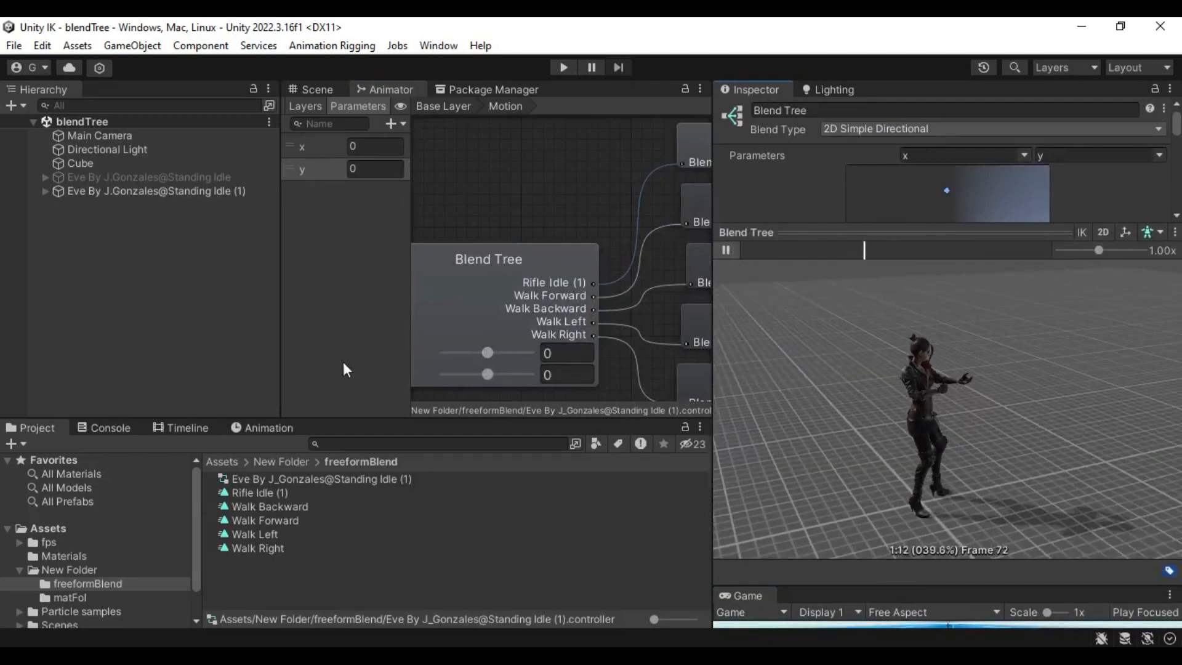
Preview the blend tree with x at 1, resizing the preview so the blend diagram is also visible.
{"action": "left_click_drag", "start_coordinate": [489, 353], "coordinate": [560, 357]}
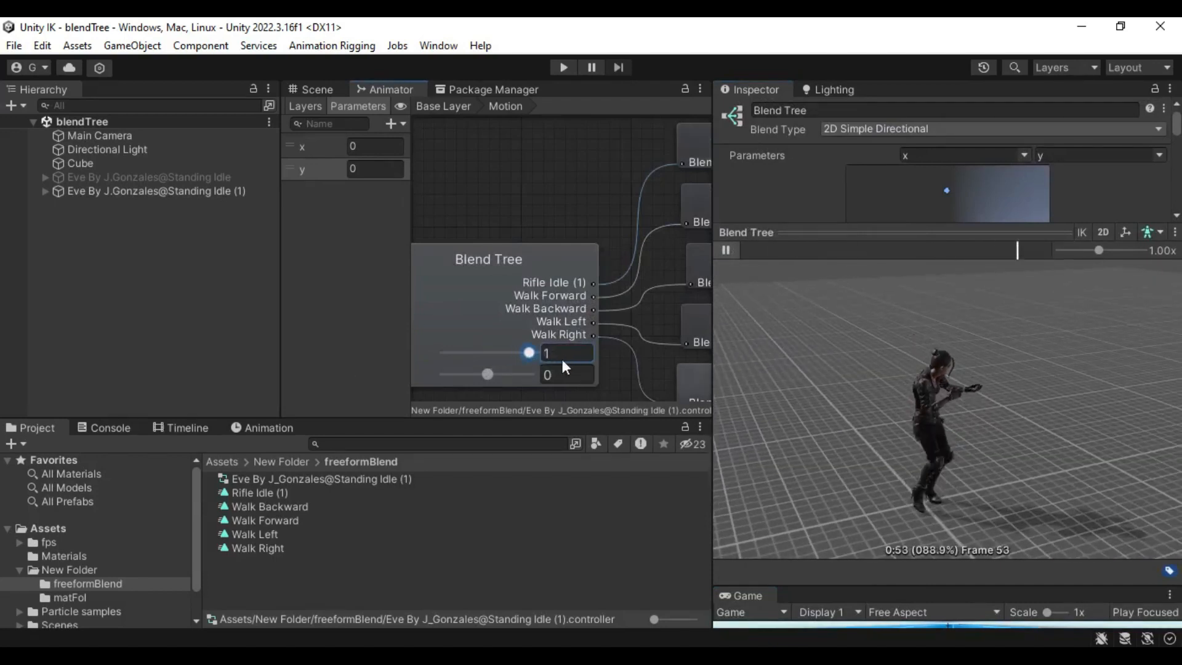
{"action": "right_click_drag", "start_coordinate": [887, 475], "coordinate": [979, 493]}
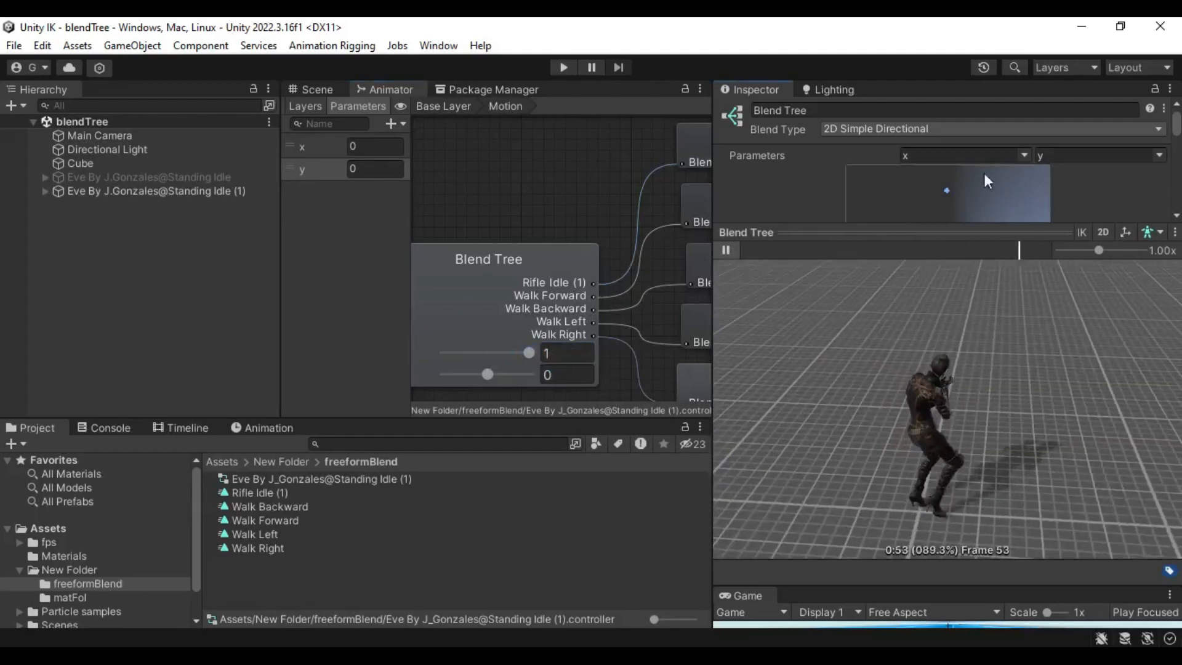
{"action": "scroll", "coordinate": [944, 165], "scroll_direction": "down", "scroll_amount": 3}
{"action": "left_click_drag", "start_coordinate": [911, 243], "coordinate": [909, 333]}
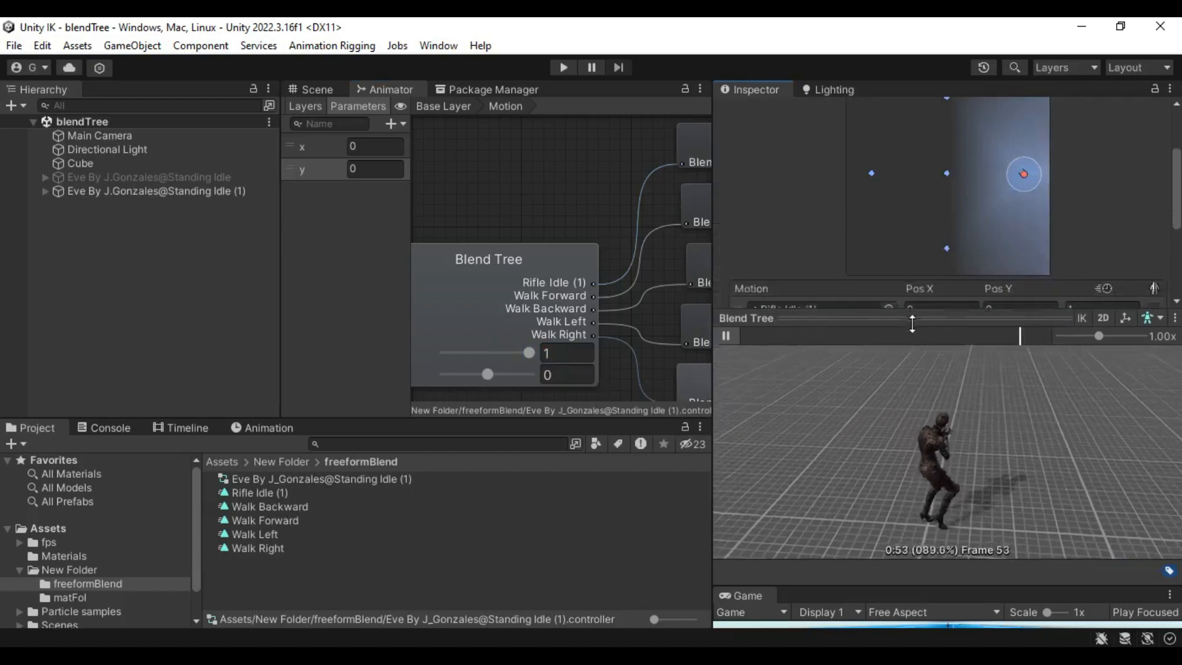
{"action": "scroll", "coordinate": [849, 223], "scroll_direction": "up", "scroll_amount": 3}
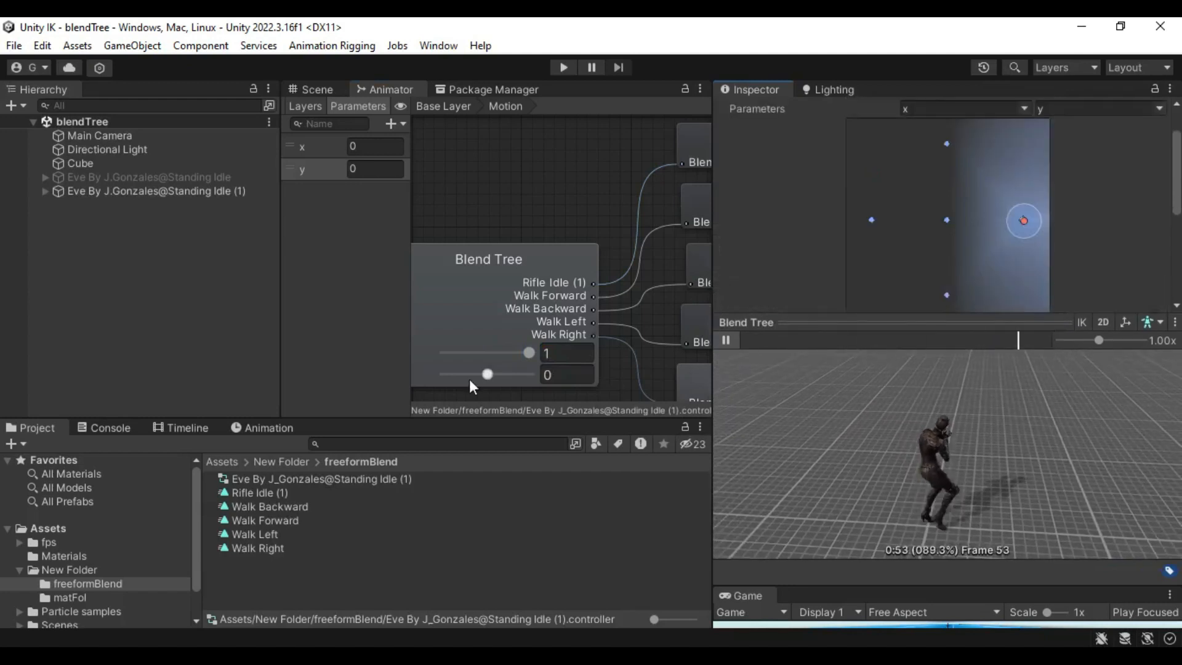
Preview the Walk Forward motion by setting the Blend Tree node's x to 0 and y to 1.
{"action": "mouse_move", "coordinate": [526, 353]}
{"action": "left_mouse_down"}
{"action": "mouse_move", "coordinate": [408, 349]}
{"action": "mouse_move", "coordinate": [626, 354]}
{"action": "mouse_move", "coordinate": [408, 379]}
{"action": "mouse_move", "coordinate": [612, 389]}
{"action": "left_mouse_up"}
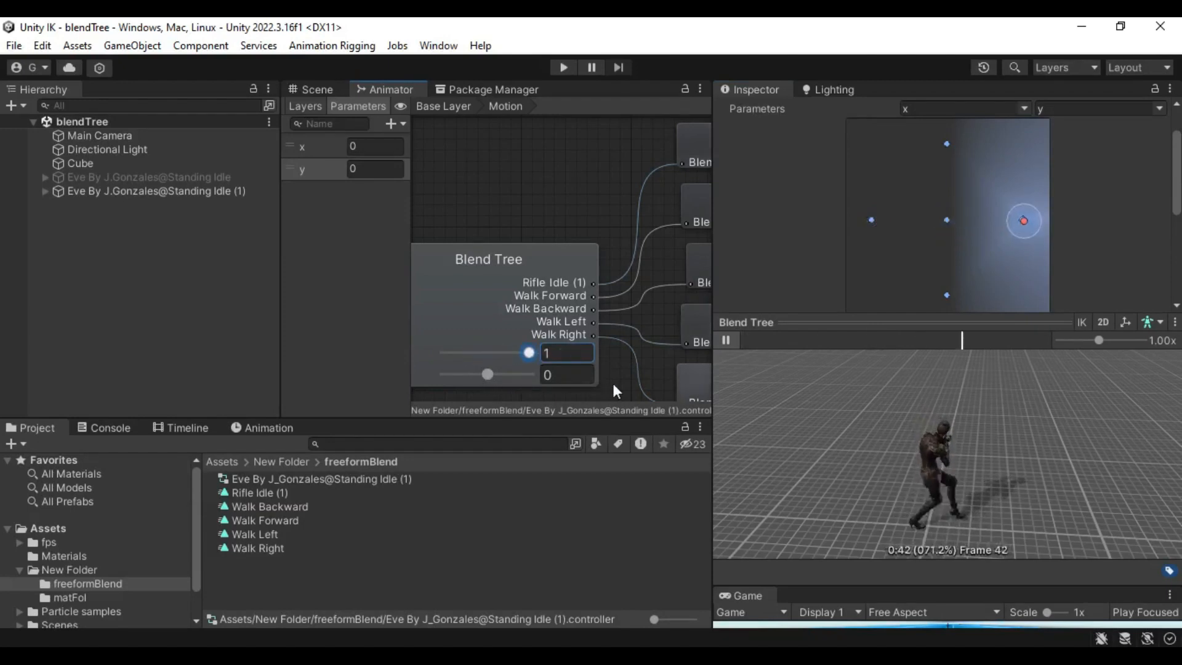
{"action": "mouse_move", "coordinate": [527, 398]}
{"action": "left_mouse_down"}
{"action": "mouse_move", "coordinate": [430, 416]}
{"action": "mouse_move", "coordinate": [549, 383]}
{"action": "mouse_move", "coordinate": [412, 394]}
{"action": "mouse_move", "coordinate": [622, 383]}
{"action": "left_mouse_up"}
{"action": "left_click", "coordinate": [582, 353]}
{"action": "type", "text": "0"}
{"action": "key", "text": "Return"}
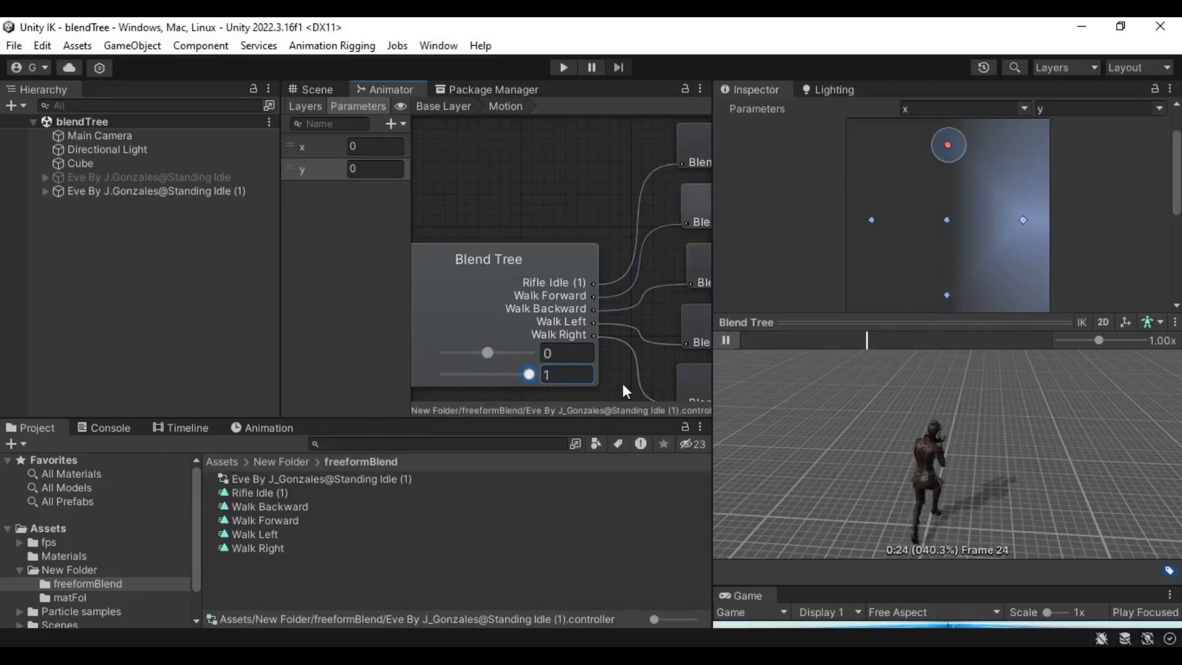
Preview the diagonal blends by moving the Blend Tree node's x and y values between -1 and 1.
{"action": "mouse_move", "coordinate": [488, 351]}
{"action": "left_mouse_down"}
{"action": "mouse_move", "coordinate": [564, 356]}
{"action": "mouse_move", "coordinate": [416, 337]}
{"action": "left_mouse_up"}
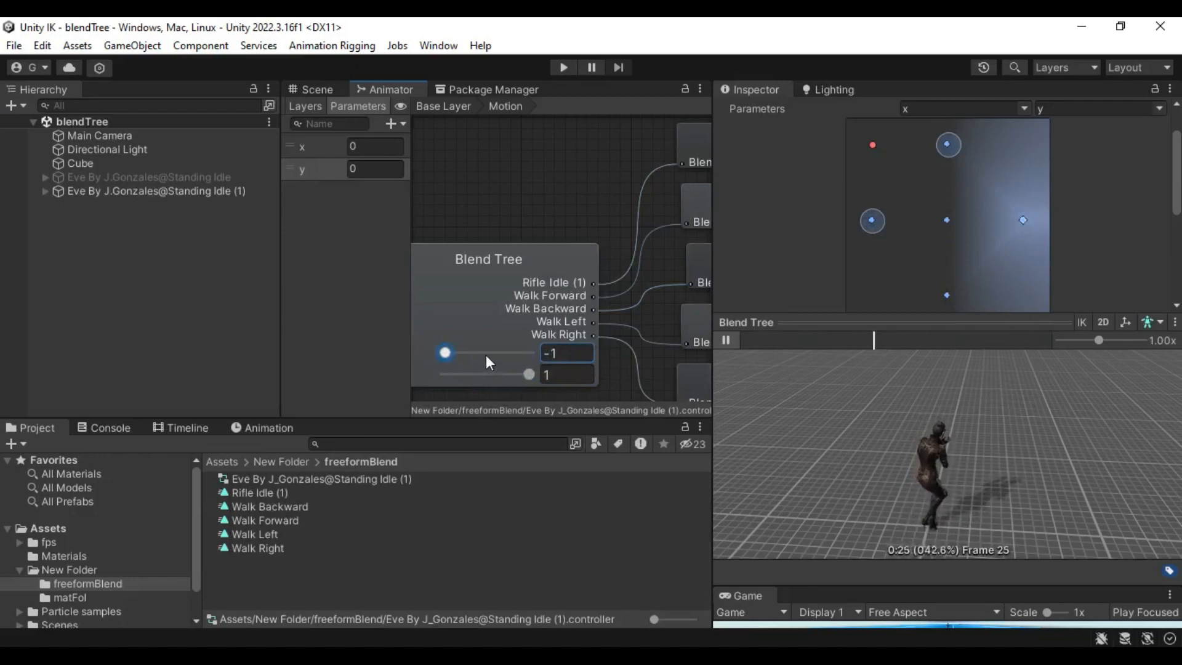
{"action": "left_click_drag", "start_coordinate": [531, 374], "coordinate": [383, 376]}
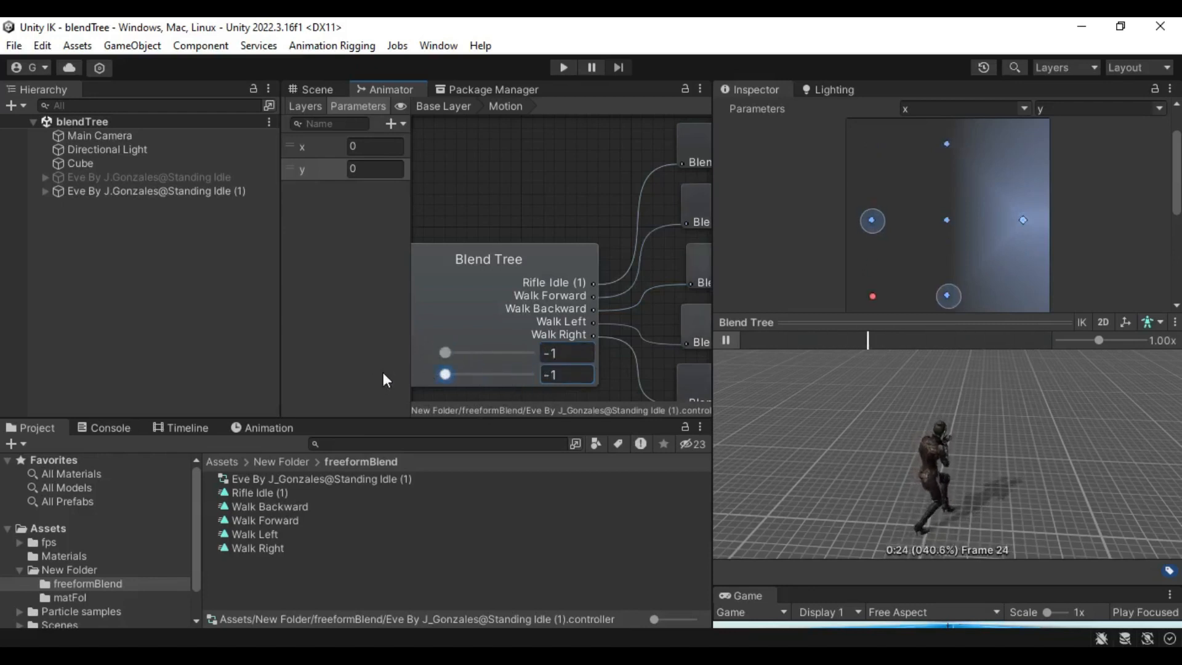
{"action": "left_click_drag", "start_coordinate": [473, 355], "coordinate": [611, 362]}
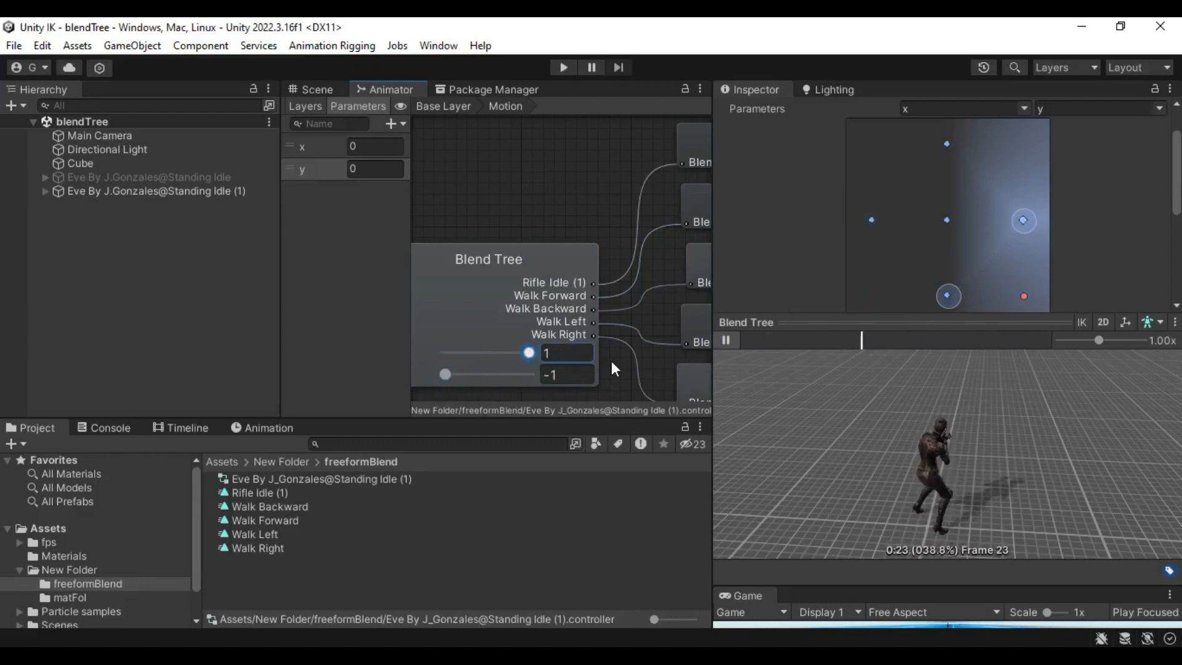
{"action": "mouse_move", "coordinate": [445, 374]}
{"action": "left_mouse_down"}
{"action": "mouse_move", "coordinate": [435, 378]}
{"action": "mouse_move", "coordinate": [590, 386]}
{"action": "left_mouse_up"}
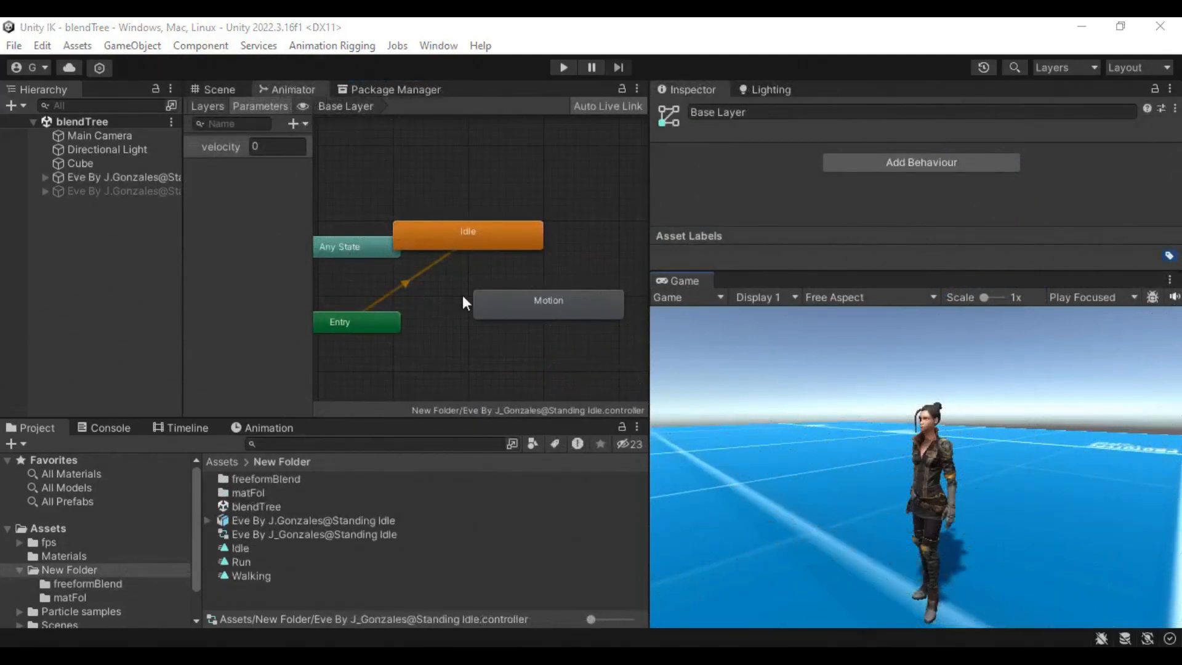
Examine the Base Layer's states and the blend tree inside Motion, comparing the controller's layers and parameters lists.
{"action": "scroll", "coordinate": [462, 299], "scroll_direction": "down", "scroll_amount": 3}
{"action": "scroll", "coordinate": [758, 380], "scroll_direction": "up", "scroll_amount": 1}
{"action": "middle_click_drag", "start_coordinate": [484, 277], "coordinate": [458, 247]}
{"action": "left_click_drag", "start_coordinate": [844, 267], "coordinate": [844, 272]}
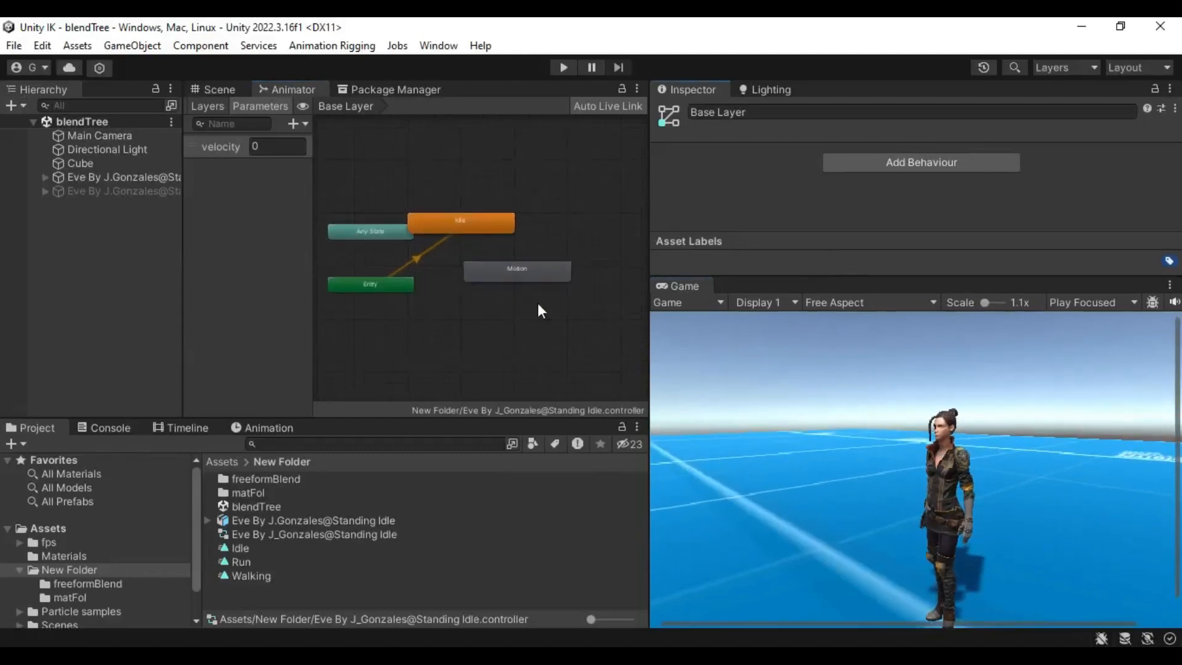
{"action": "scroll", "coordinate": [538, 303], "scroll_direction": "up", "scroll_amount": 4}
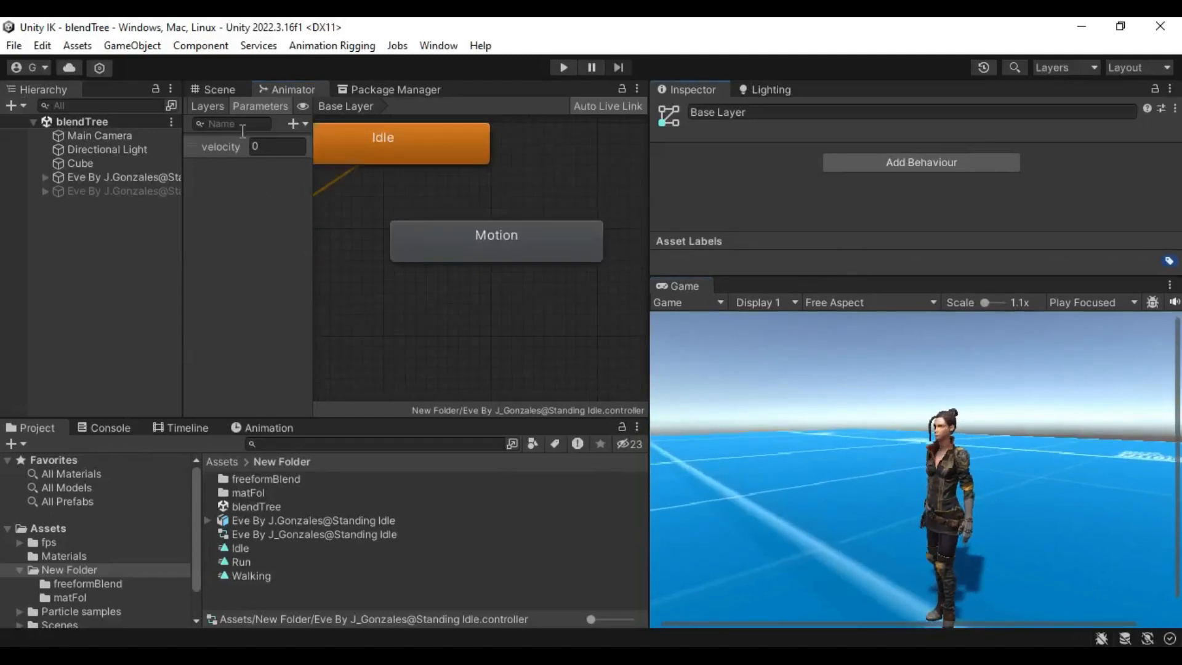
{"action": "left_click", "coordinate": [214, 107]}
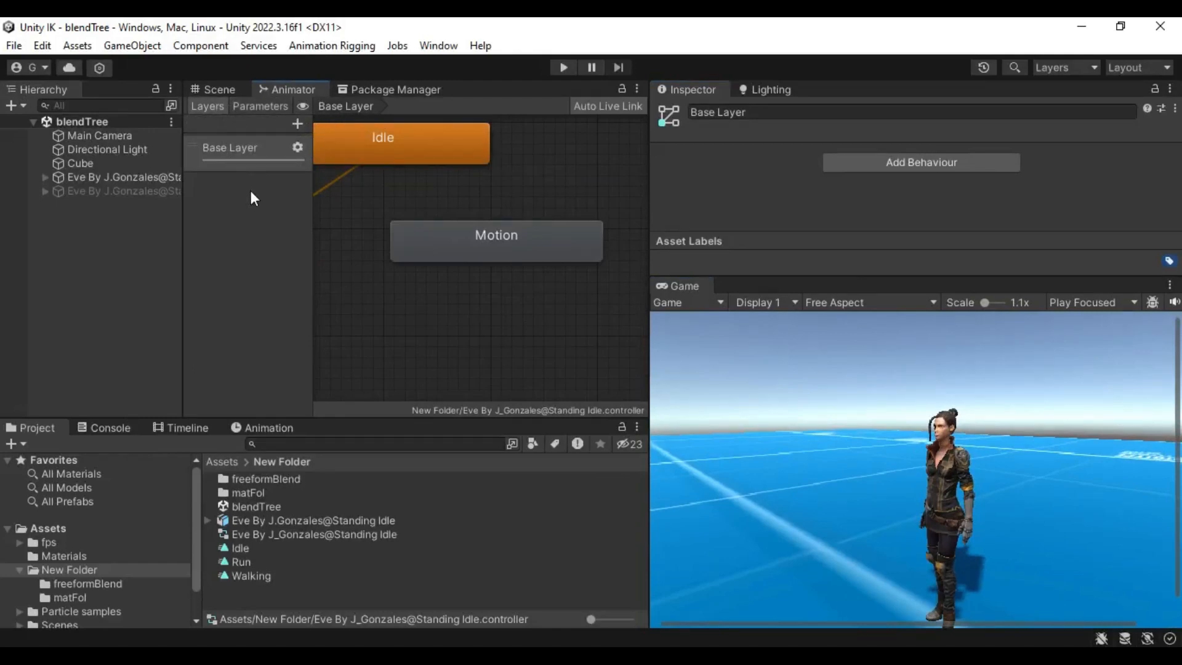
{"action": "middle_click_drag", "start_coordinate": [452, 301], "coordinate": [497, 313]}
{"action": "double_click", "coordinate": [514, 274]}
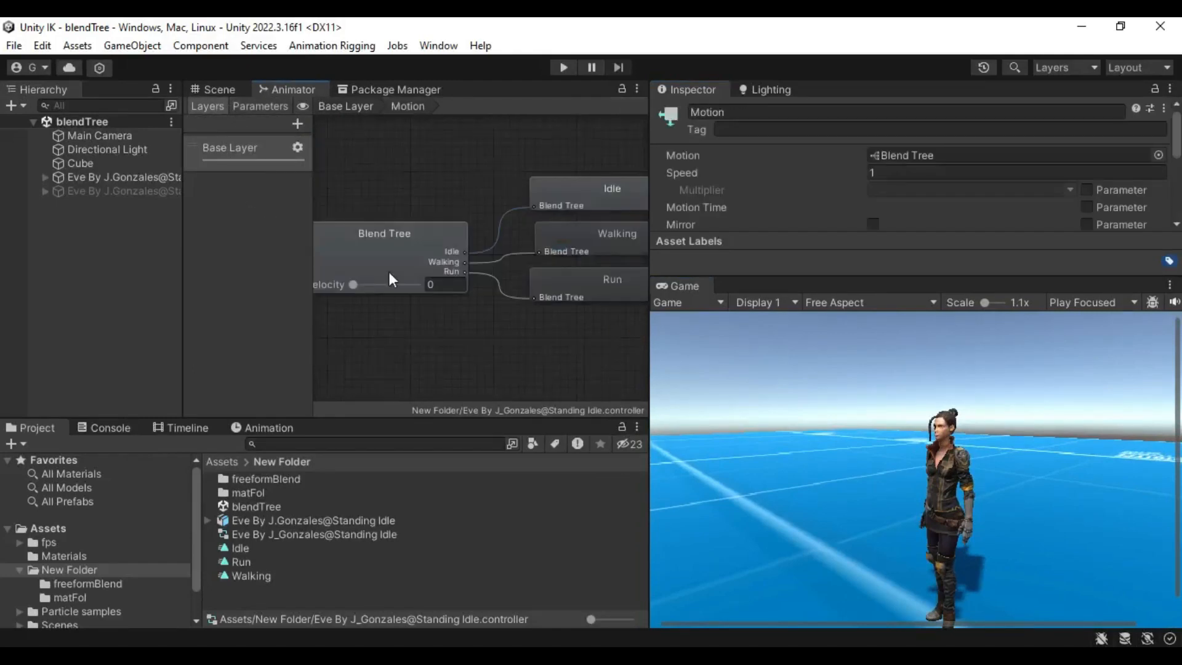
{"action": "left_click", "coordinate": [270, 106]}
{"action": "left_click", "coordinate": [210, 106]}
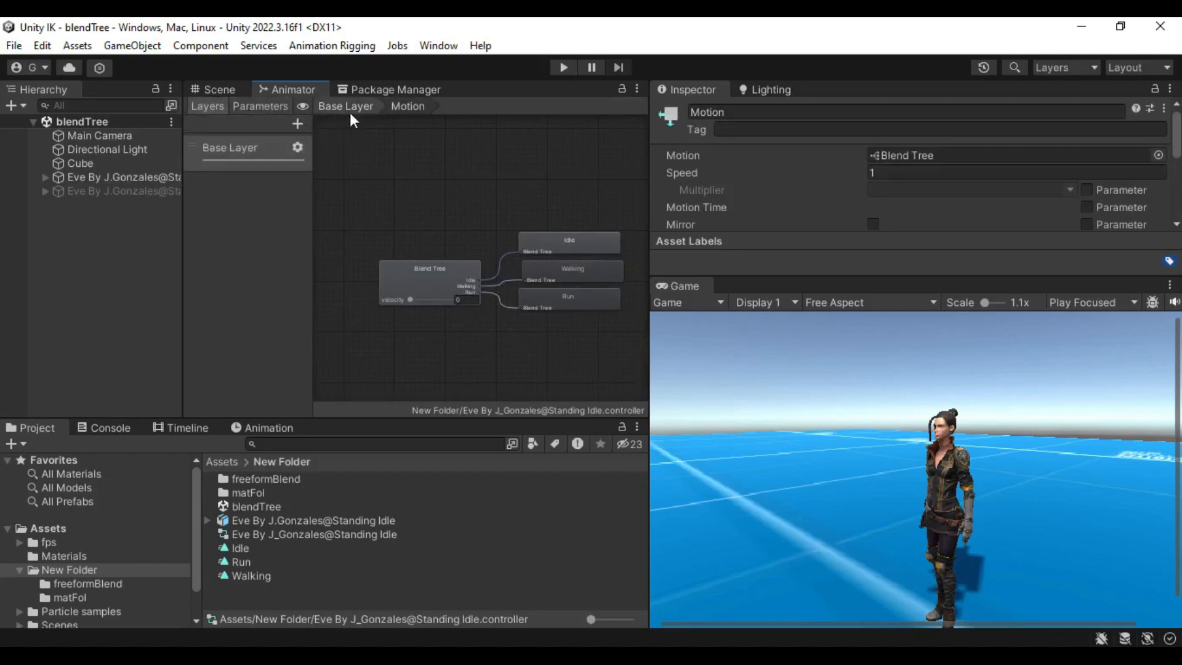
{"action": "left_click", "coordinate": [348, 108]}
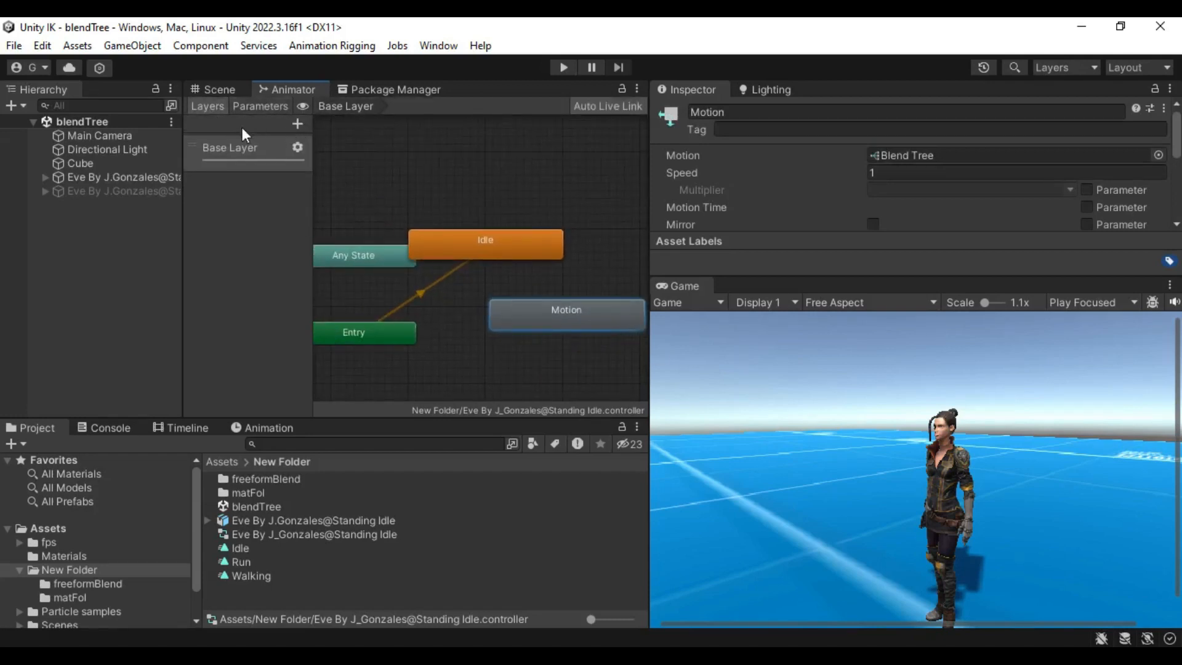
Inspect the Base Layer's weight, mask and blending settings.
{"action": "left_click", "coordinate": [243, 148]}
{"action": "left_click", "coordinate": [298, 147]}
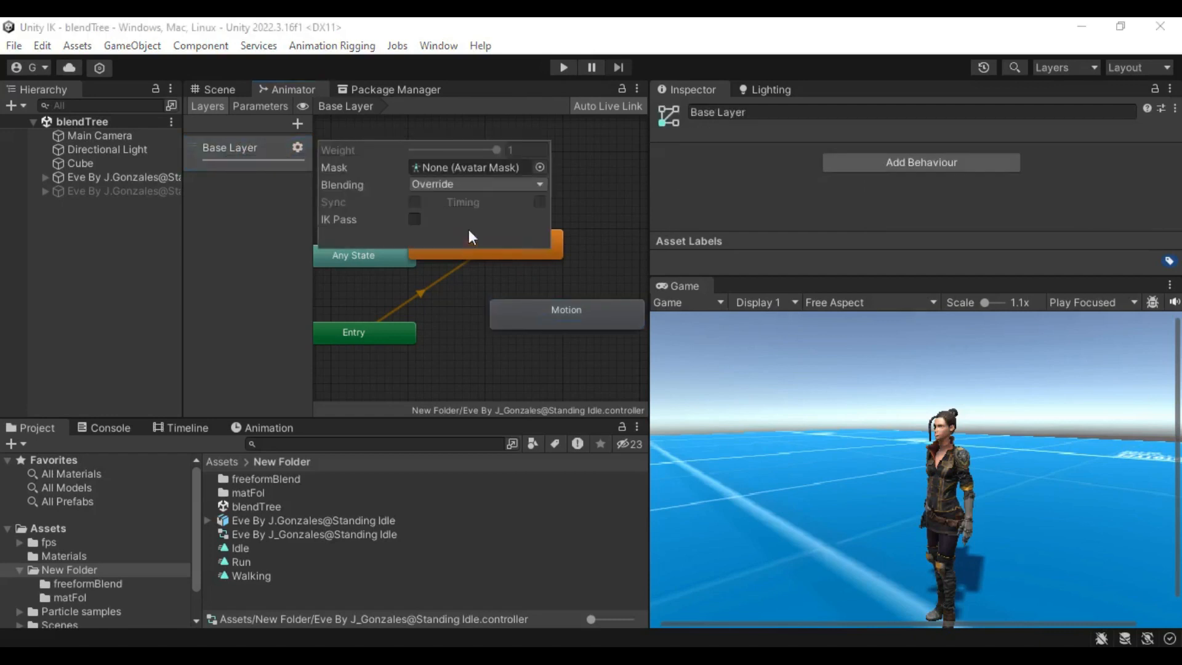
{"action": "left_click", "coordinate": [229, 196]}
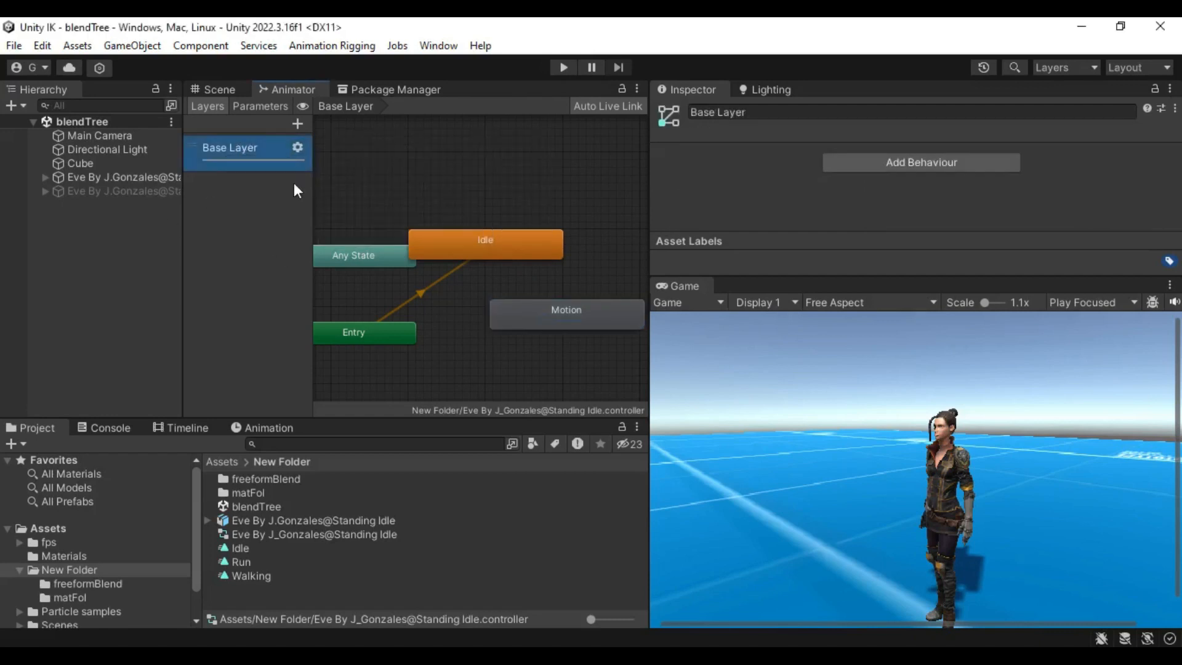
Add an animator layer named injuredMask and go back to the Base Layer's graph.
{"action": "left_click", "coordinate": [298, 125]}
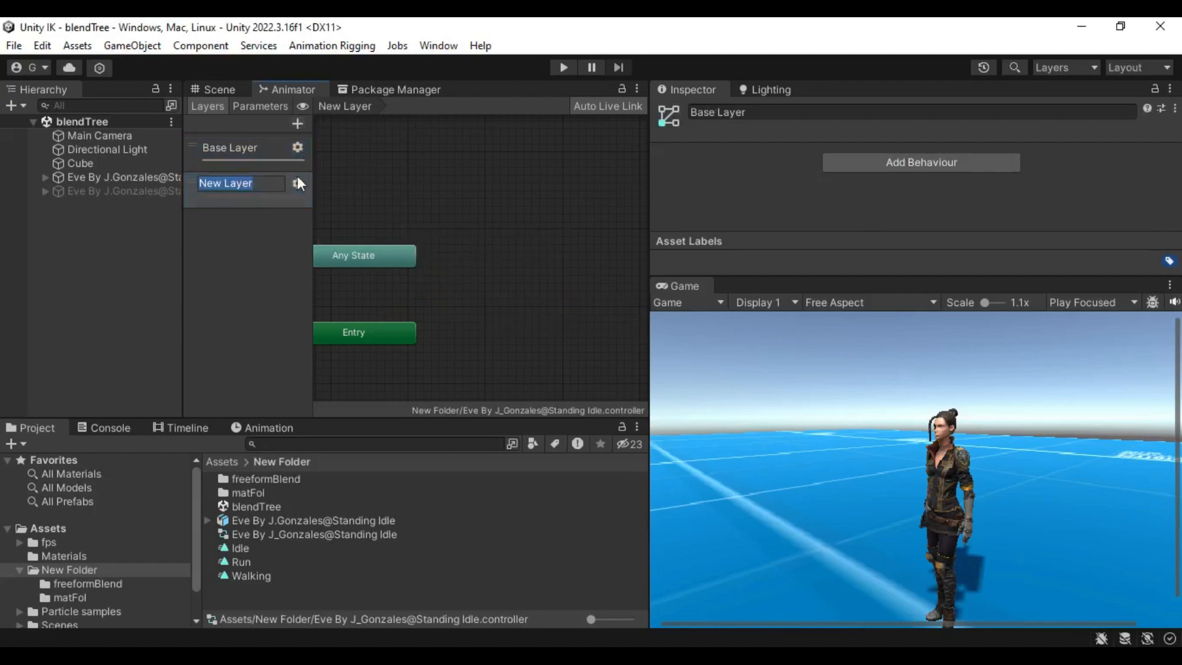
{"action": "type", "text": "injuredMask"}
{"action": "key", "text": "Return"}
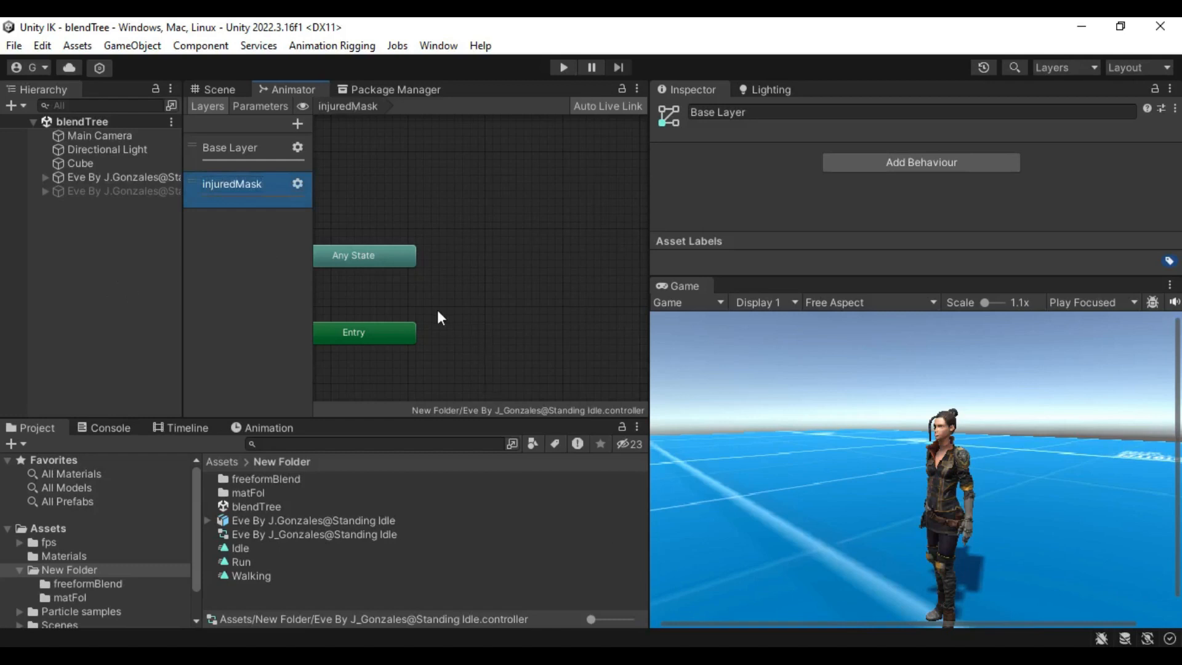
{"action": "middle_click_drag", "start_coordinate": [438, 311], "coordinate": [513, 296]}
{"action": "left_click", "coordinate": [246, 144]}
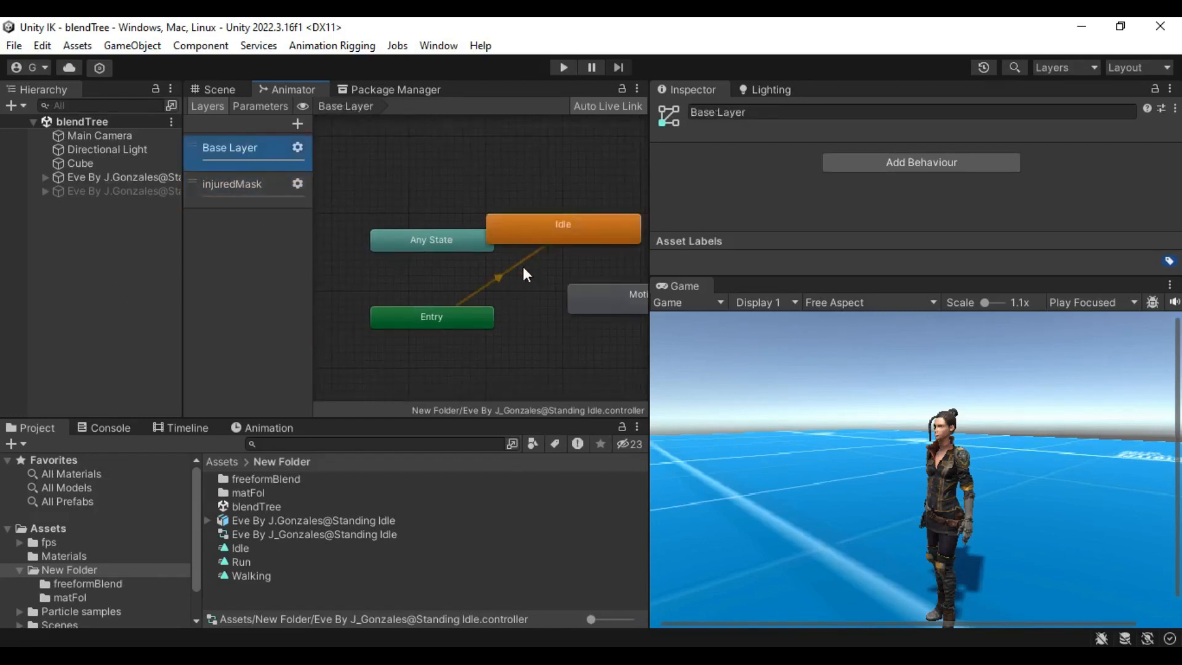
{"action": "scroll", "coordinate": [522, 267], "scroll_direction": "down", "scroll_amount": 3}
{"action": "scroll", "coordinate": [533, 284], "scroll_direction": "up", "scroll_amount": 3}
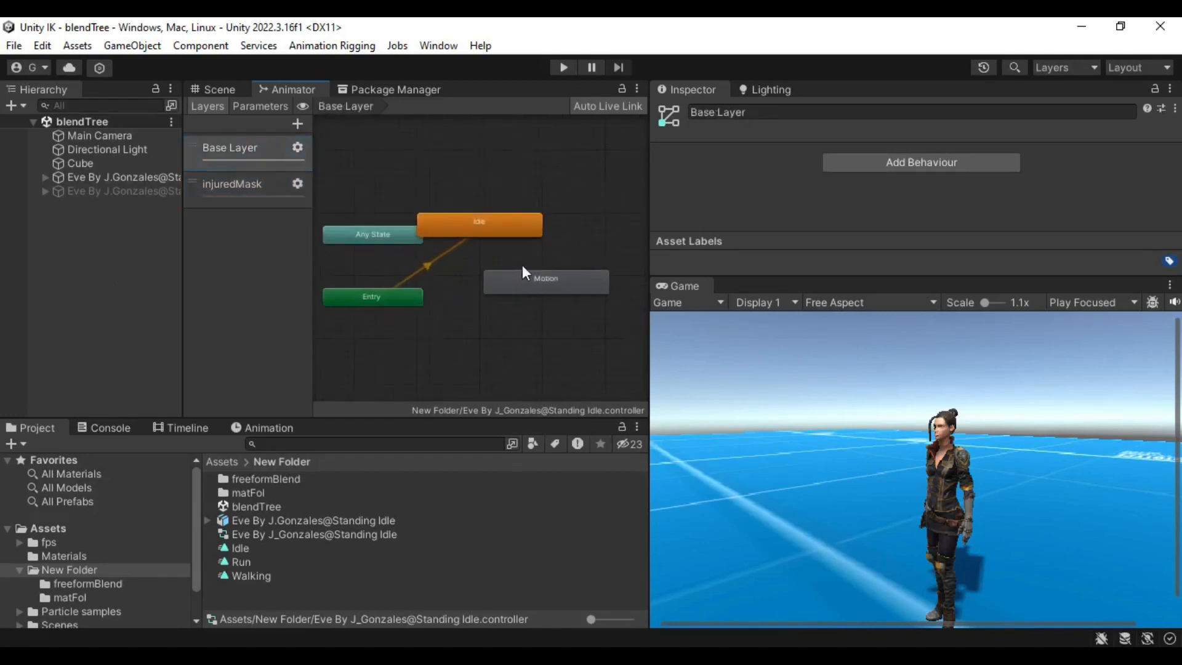
{"action": "left_click", "coordinate": [254, 190]}
{"action": "left_click", "coordinate": [234, 149]}
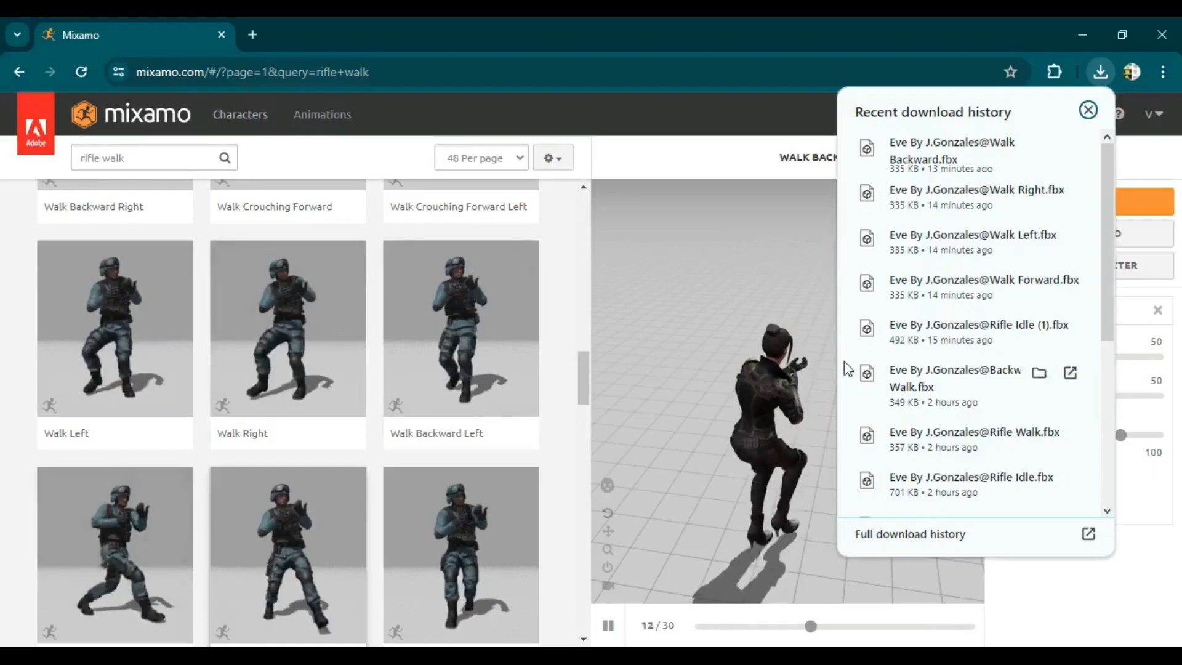
Switch to Mixamo and search the animations for "injured", browsing through the results.
{"action": "left_click", "coordinate": [1087, 111]}
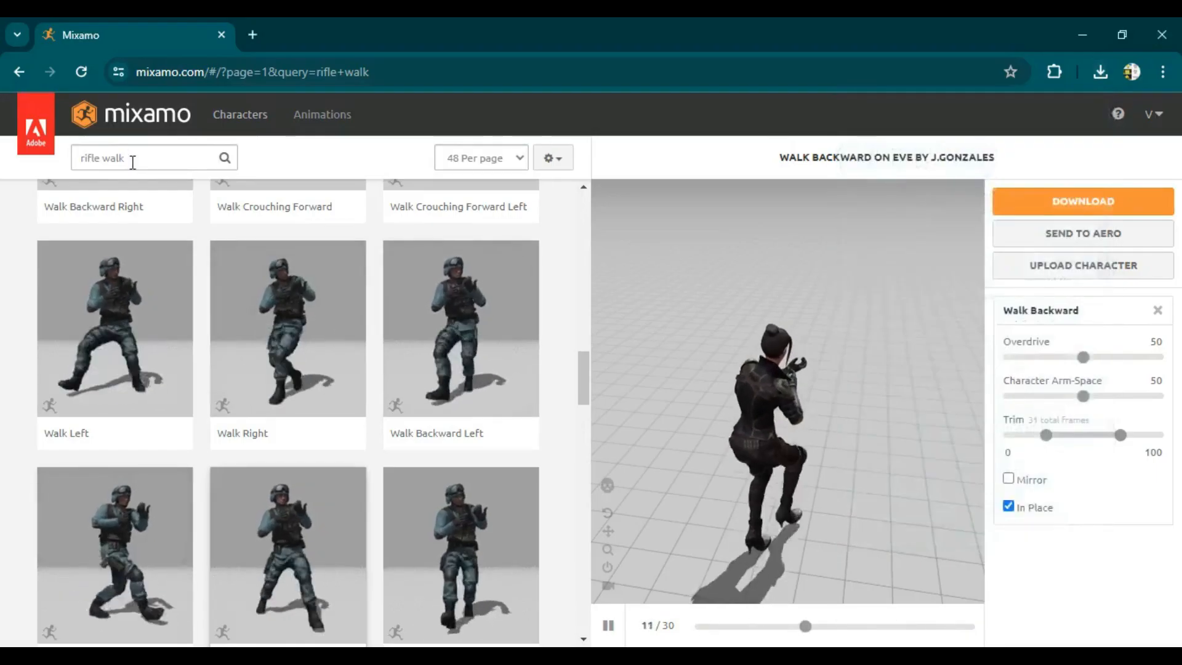
{"action": "triple_click", "coordinate": [201, 158]}
{"action": "type", "text": "injured"}
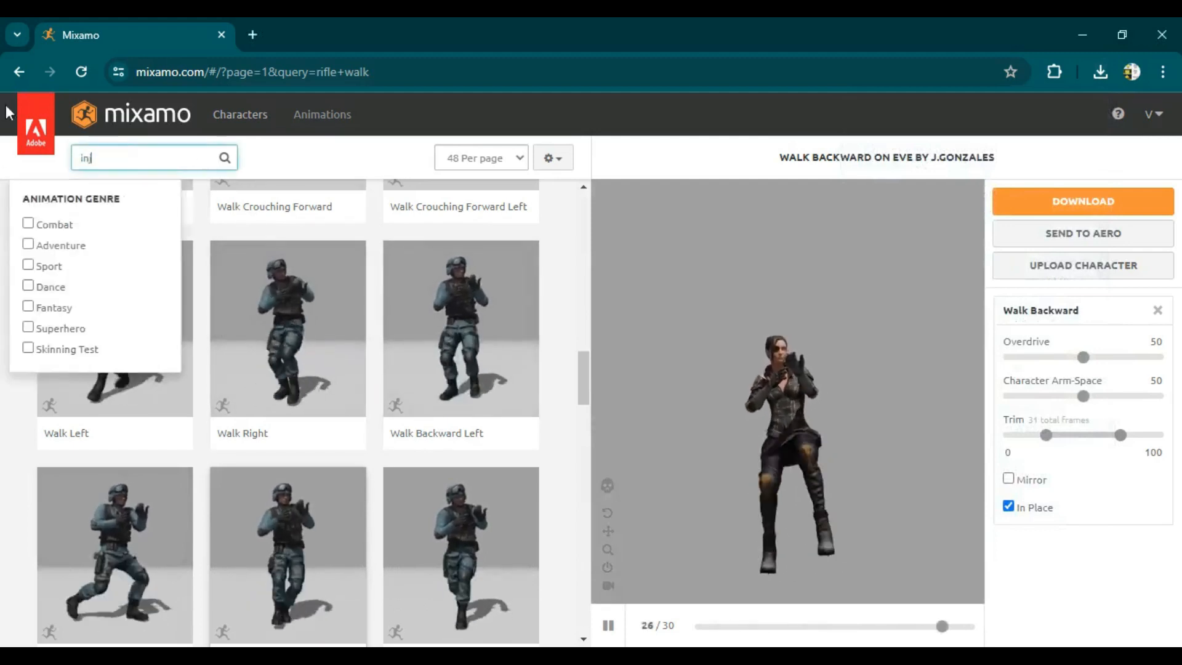
{"action": "key", "text": "Return"}
{"action": "scroll", "coordinate": [4, 436], "scroll_direction": "down", "scroll_amount": 15}
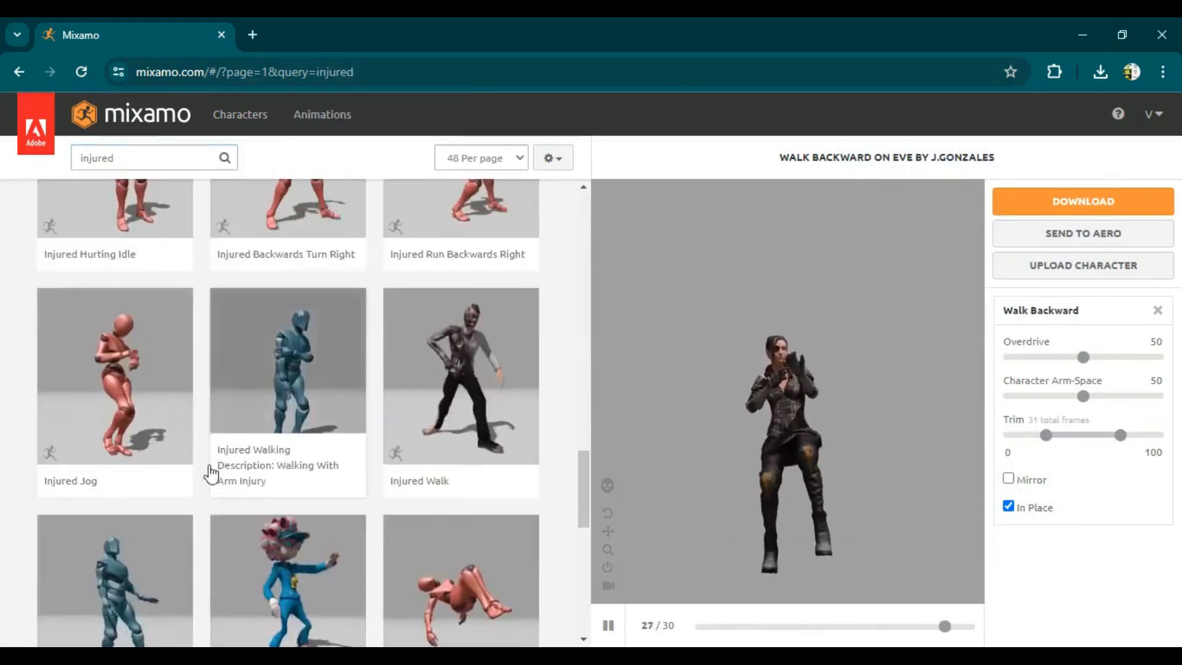
{"action": "scroll", "coordinate": [5, 440], "scroll_direction": "up", "scroll_amount": 4}
Search Mixamo for "injure idle" and download the Injured Idle animation for the Eve character.
{"action": "left_click", "coordinate": [142, 158]}
{"action": "key", "text": "BackSpace"}
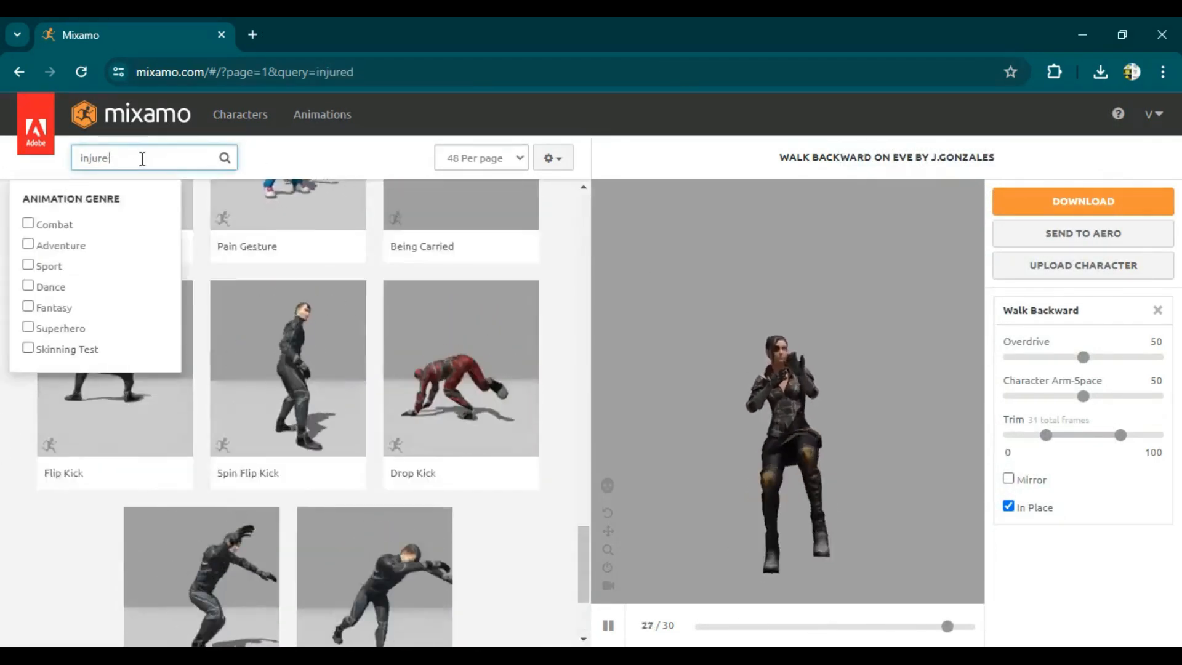
{"action": "type", "text": "idle"}
{"action": "key", "text": "Return"}
{"action": "scroll", "coordinate": [17, 369], "scroll_direction": "down", "scroll_amount": 3}
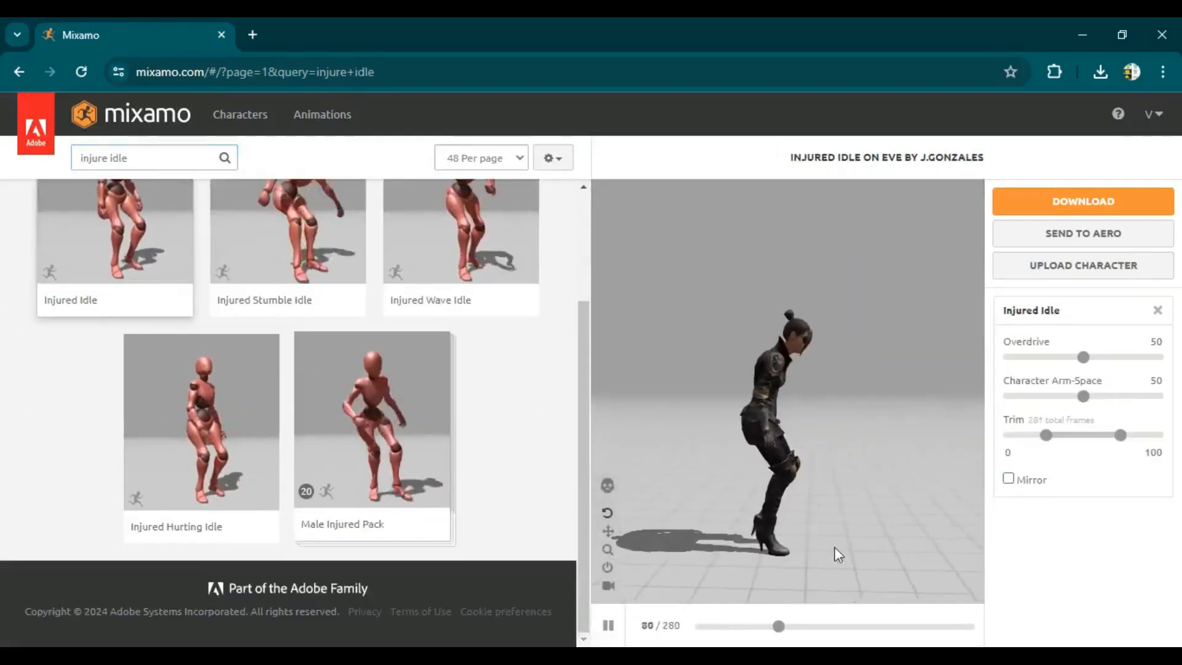
{"action": "left_click", "coordinate": [1136, 203]}
{"action": "left_click", "coordinate": [833, 400]}
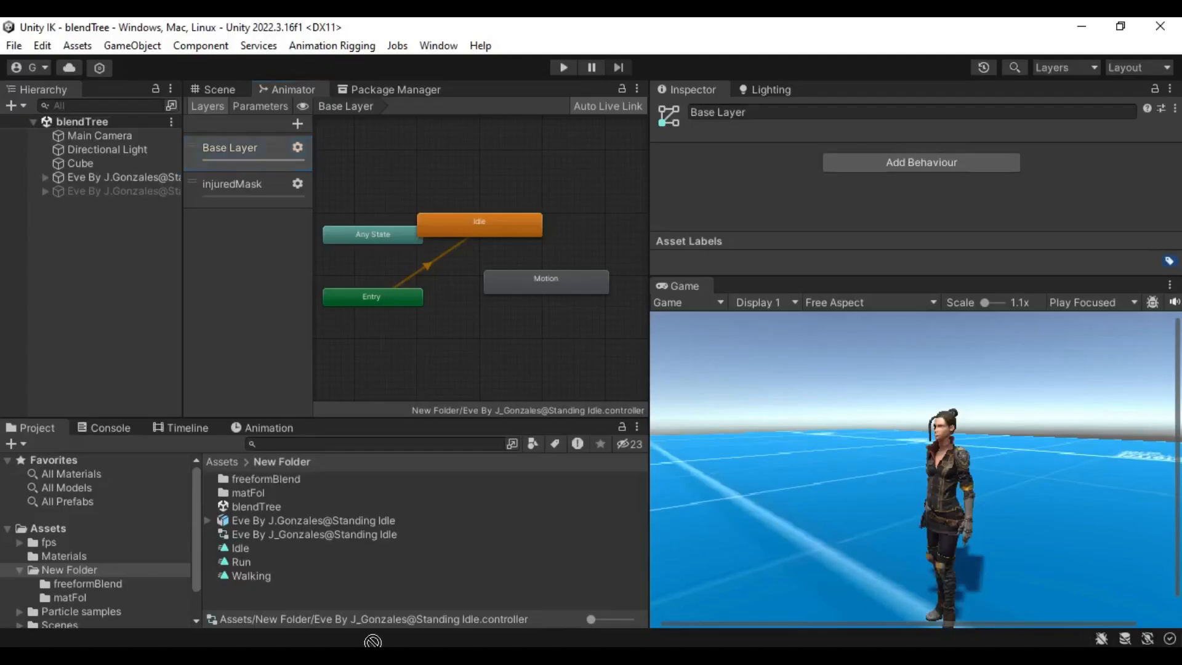
Switch to Unity, import the downloaded Injured Idle FBX into New Folder and enlarge the asset icons.
{"action": "left_click_drag", "start_coordinate": [373, 642], "coordinate": [290, 596]}
{"action": "left_click_drag", "start_coordinate": [591, 620], "coordinate": [598, 620]}
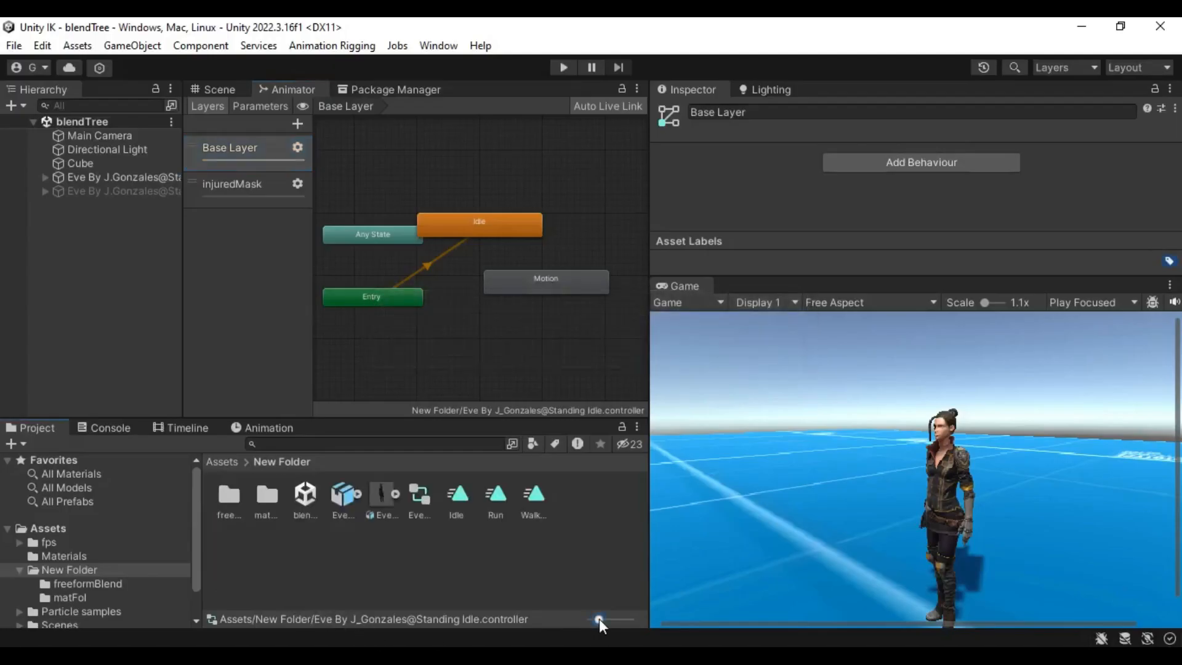
Duplicate the Injured Idle clip out of the imported FBX and delete the FBX from New Folder.
{"action": "left_click", "coordinate": [357, 495]}
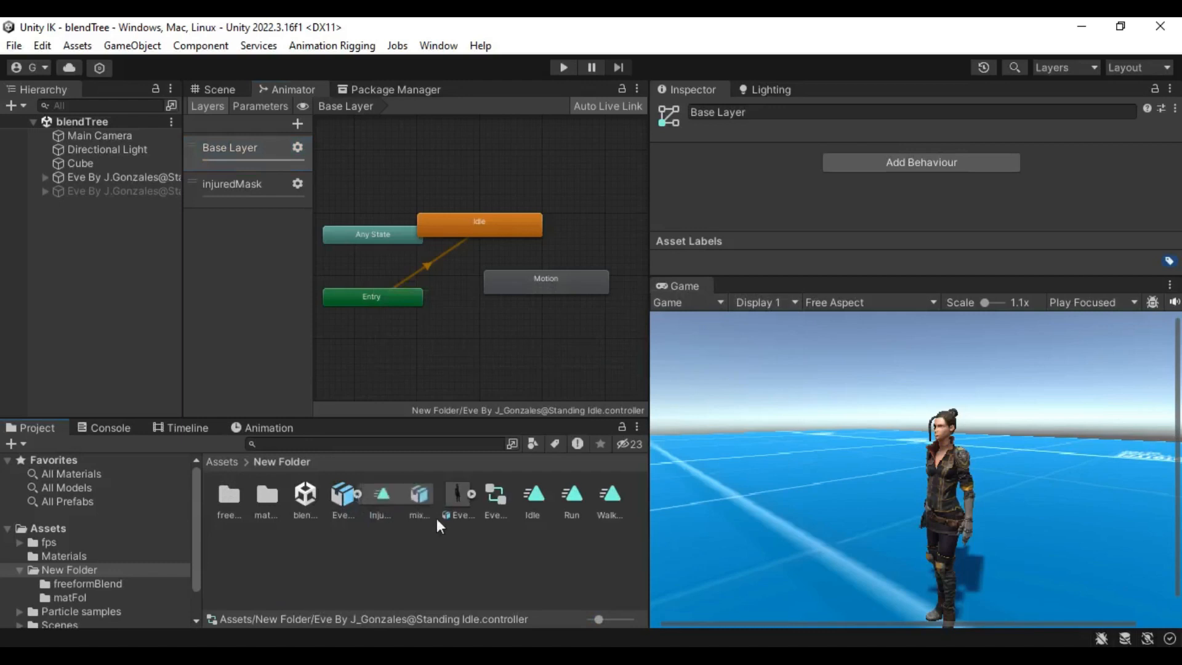
{"action": "left_click", "coordinate": [381, 495]}
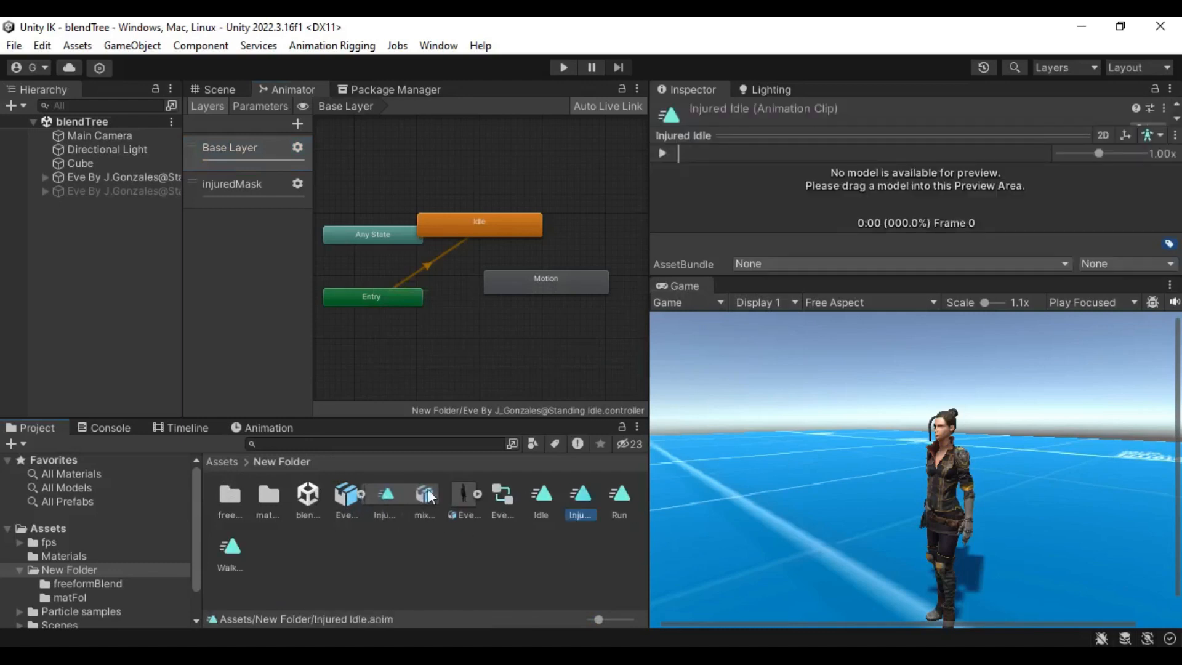
{"action": "left_click", "coordinate": [347, 496]}
{"action": "key", "text": "Delete"}
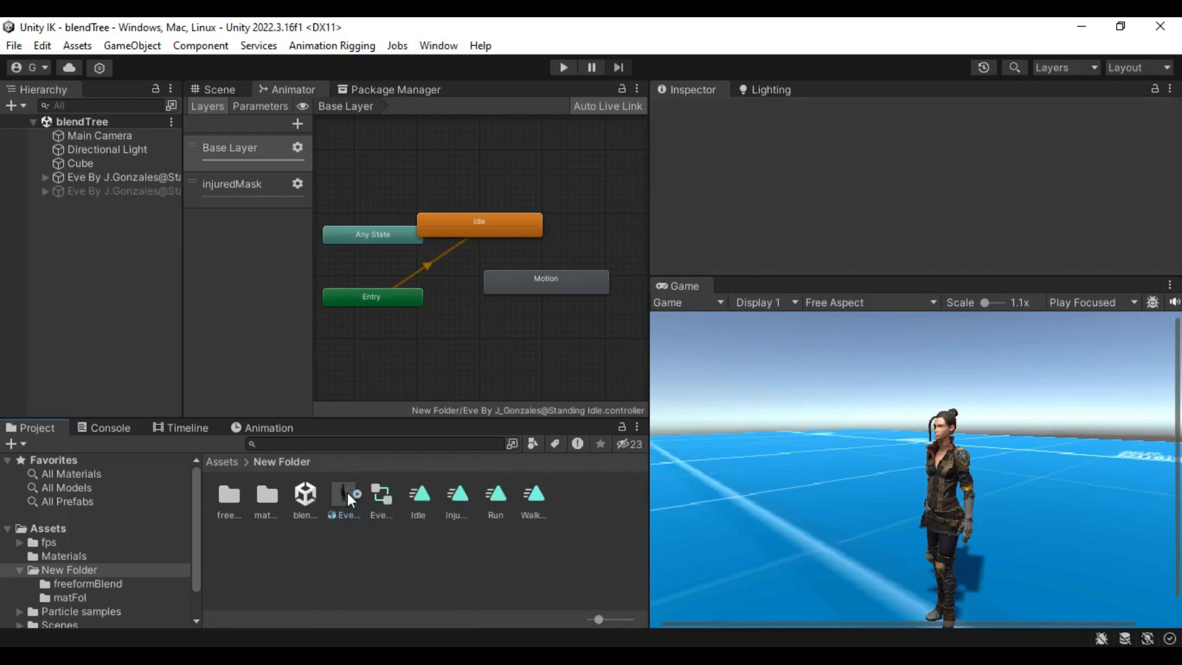
Enable Loop Time on the Injured Idle clip and add the clip as a state in the injuredMask layer.
{"action": "left_click", "coordinate": [250, 183]}
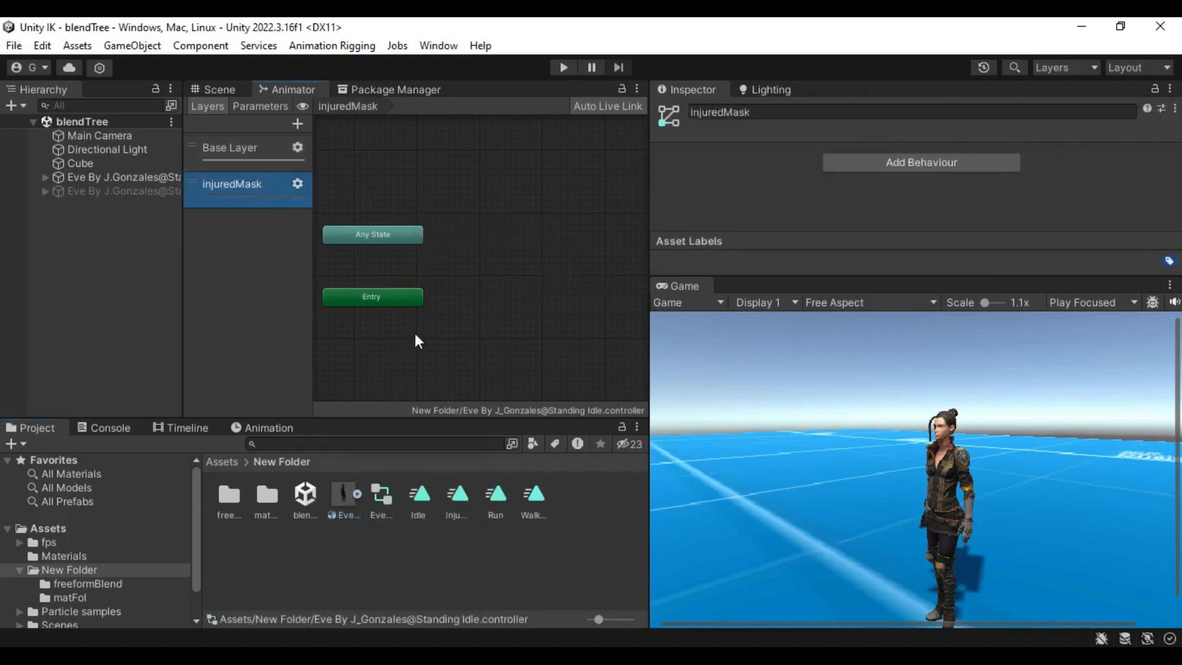
{"action": "left_click", "coordinate": [459, 500]}
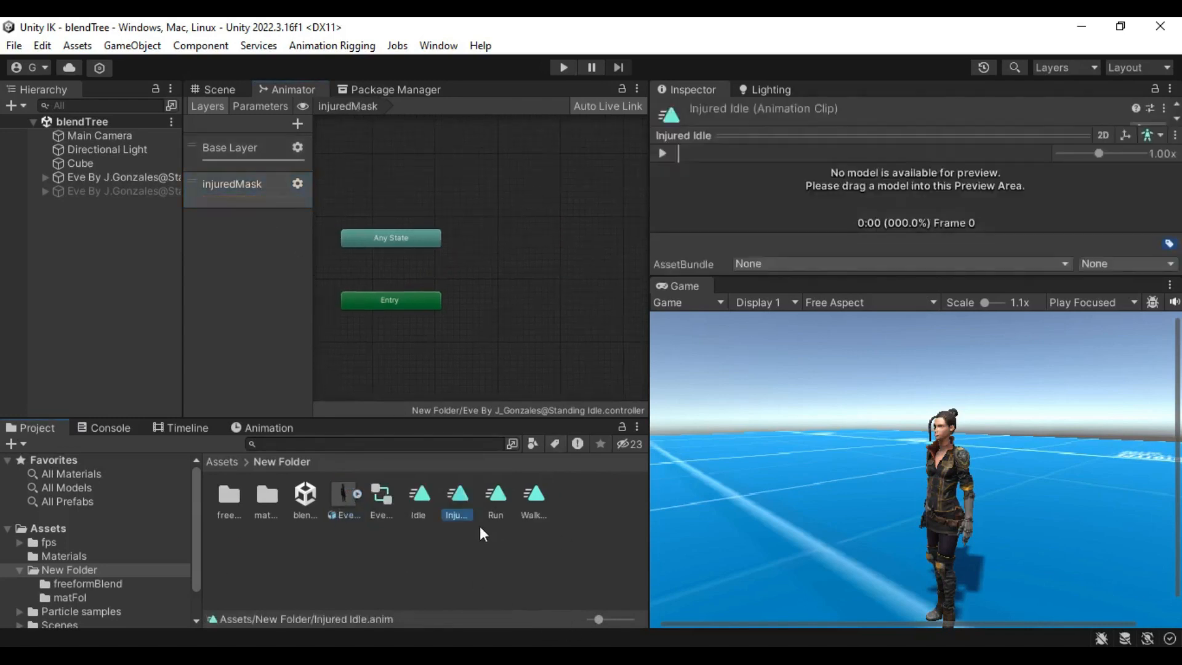
{"action": "left_click", "coordinate": [881, 135]}
{"action": "left_click", "coordinate": [872, 171]}
{"action": "left_click_drag", "start_coordinate": [461, 511], "coordinate": [500, 287]}
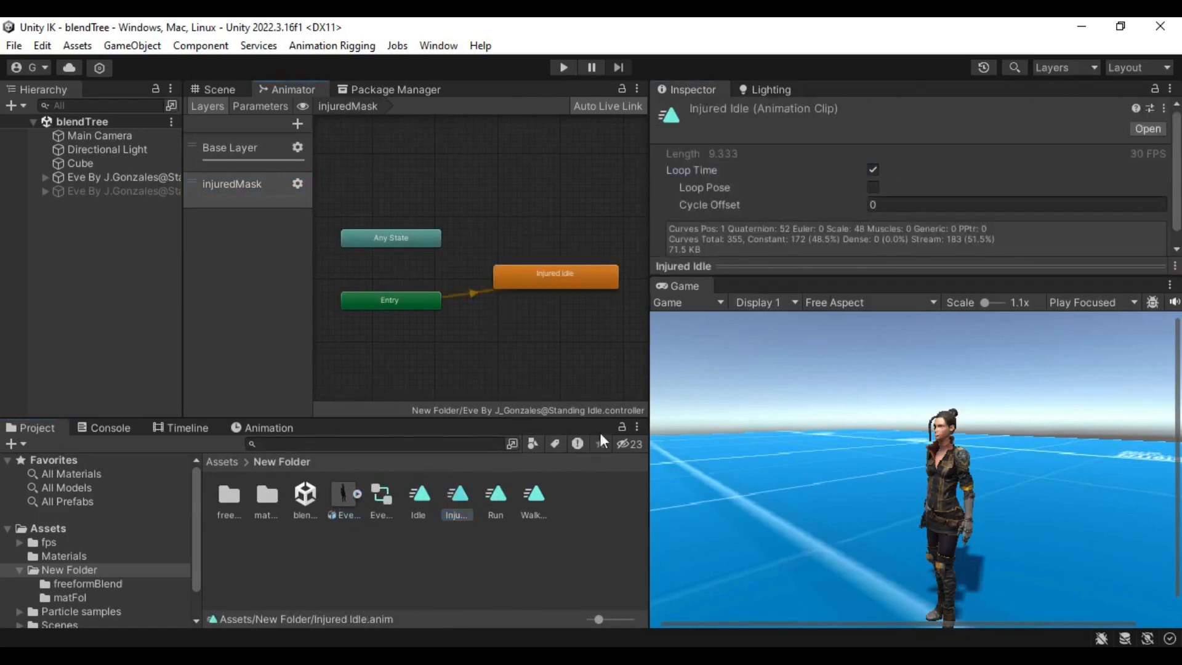
{"action": "left_click", "coordinate": [535, 279]}
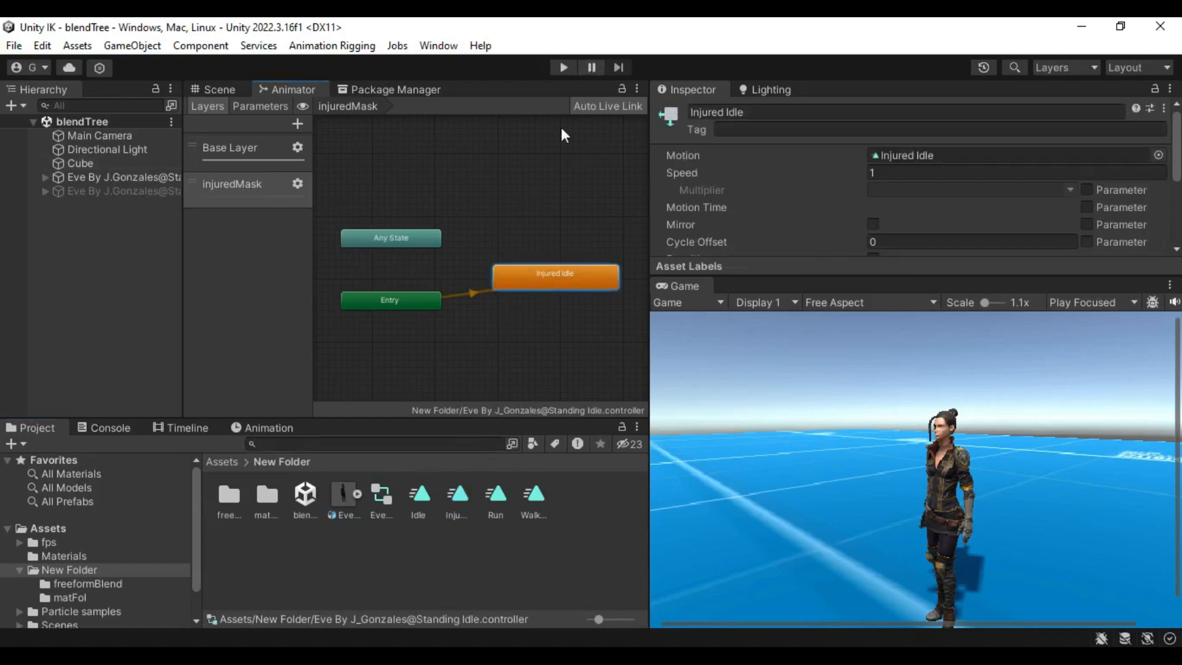
Run the scene and inspect the injuredMask layer's weight, mask and blending settings.
{"action": "left_click", "coordinate": [565, 67]}
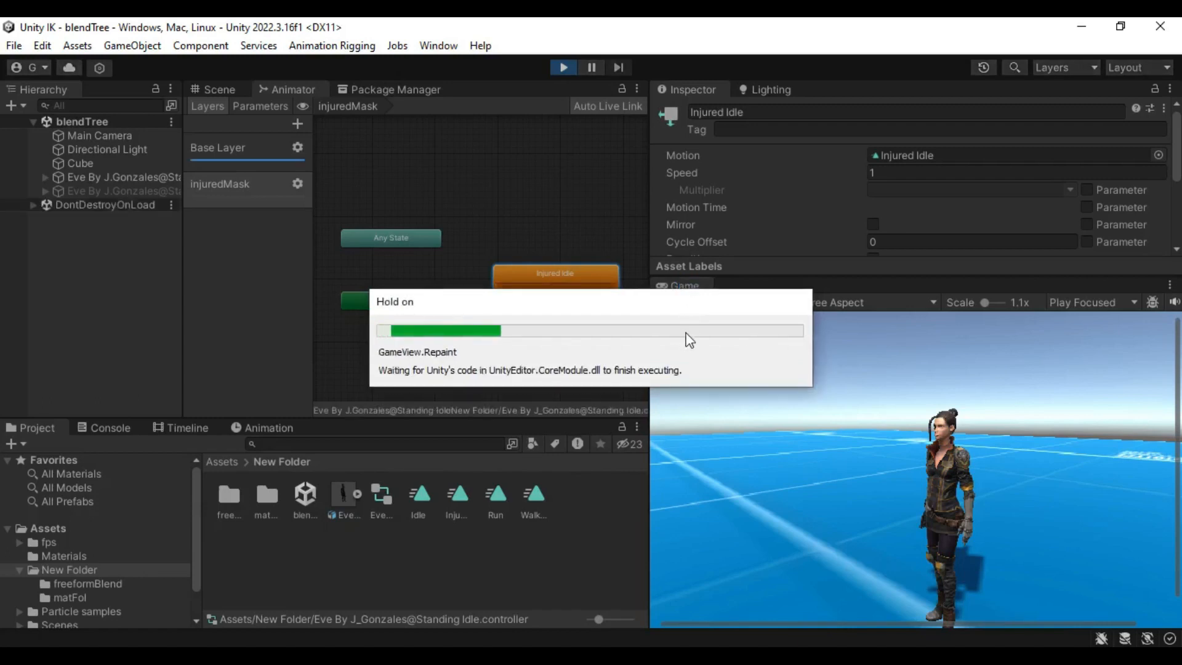
{"action": "left_click", "coordinate": [245, 183]}
{"action": "left_click", "coordinate": [298, 185]}
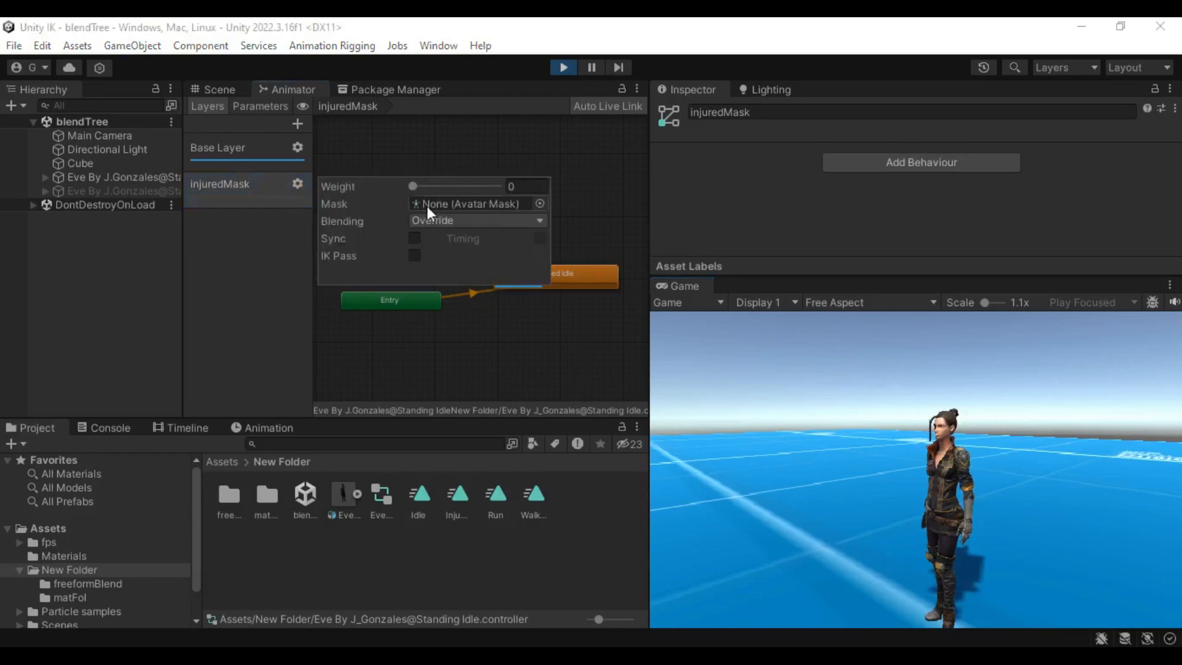
{"action": "left_click_drag", "start_coordinate": [417, 185], "coordinate": [262, 253]}
{"action": "left_click", "coordinate": [246, 240]}
Make Motion the default state of the Base Layer.
{"action": "left_click", "coordinate": [262, 154]}
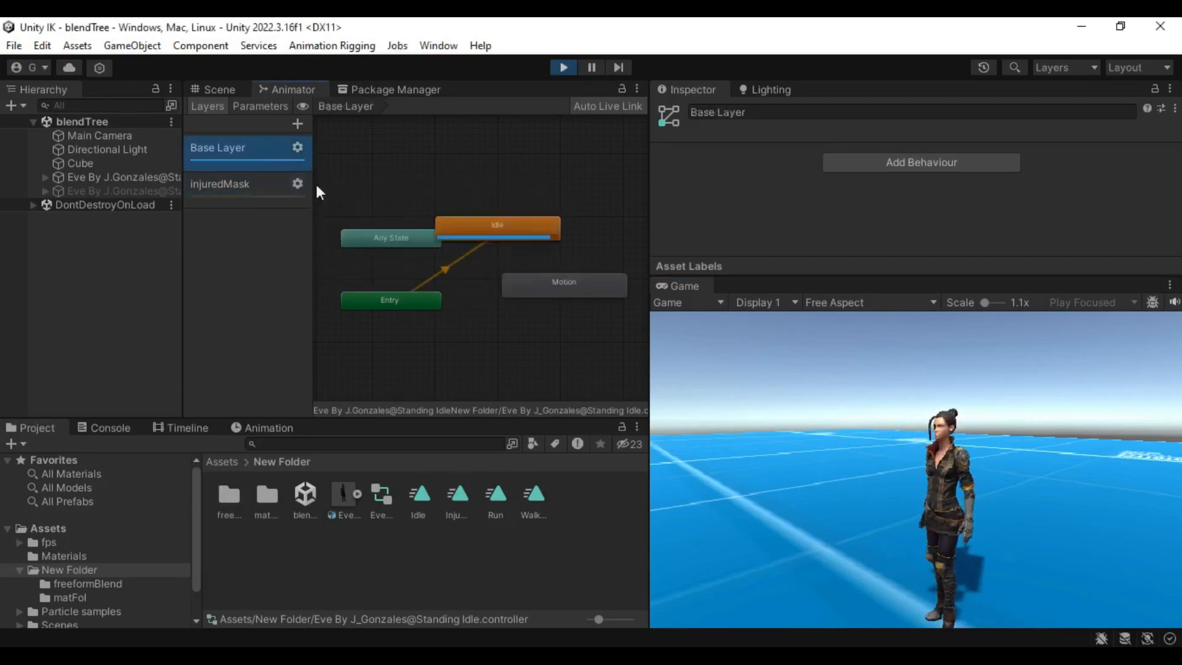
{"action": "left_click", "coordinate": [542, 294]}
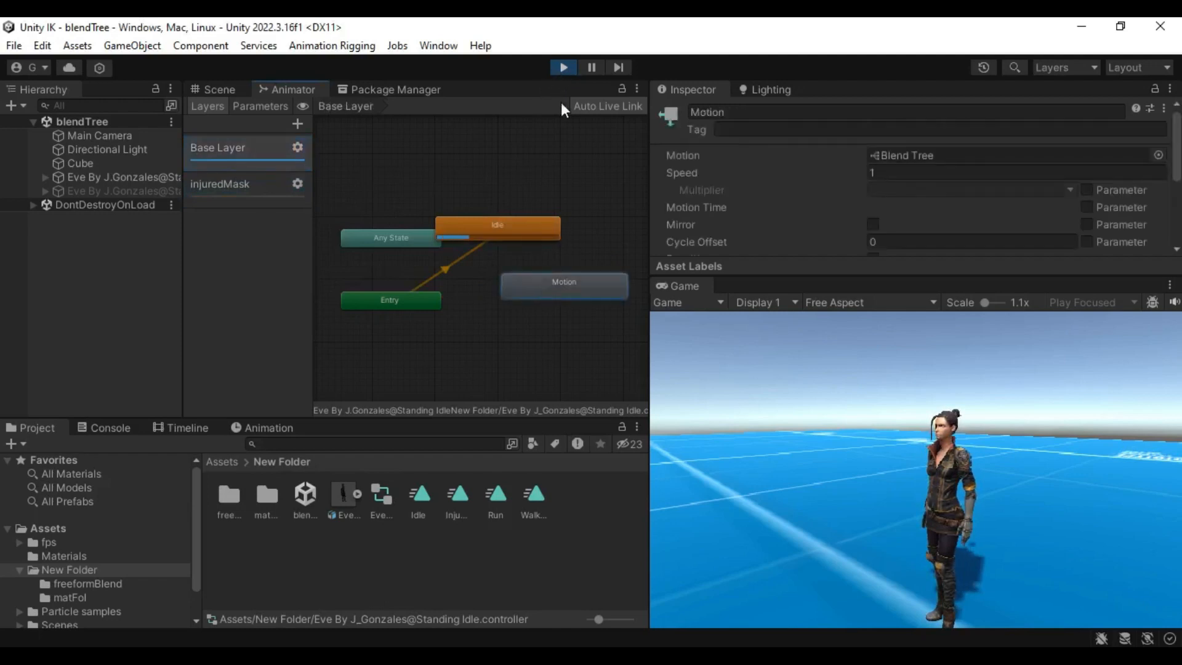
{"action": "right_click", "coordinate": [557, 290]}
{"action": "left_click", "coordinate": [642, 320]}
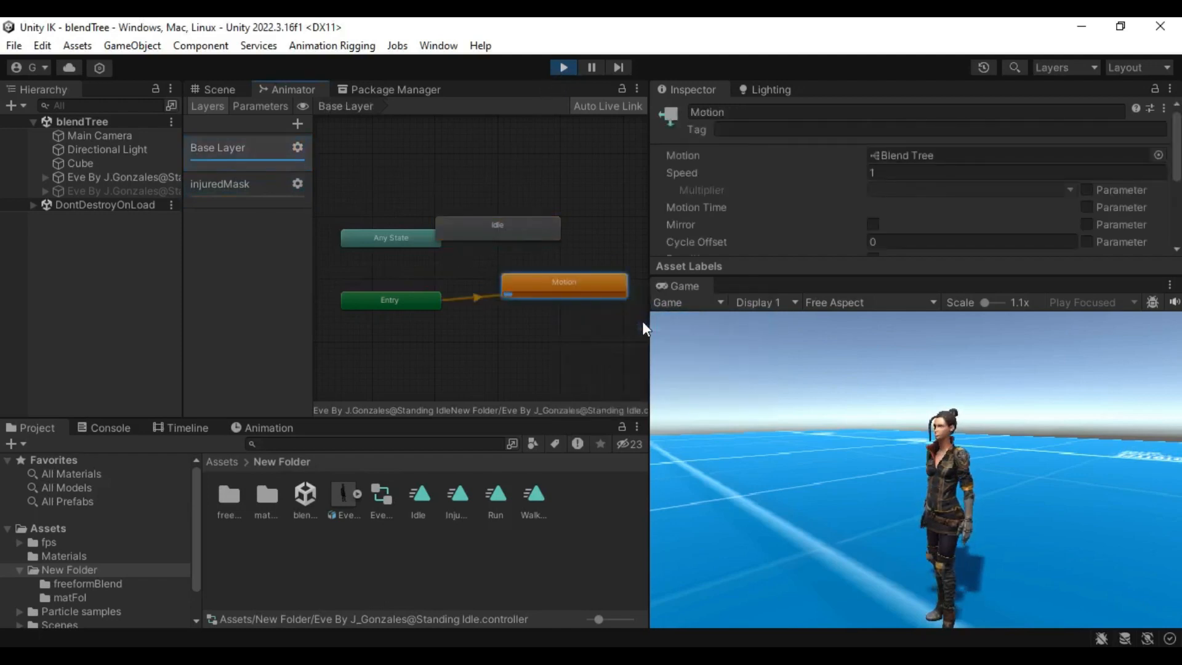
Set the velocity parameter to 1 in the Motion state's blend tree.
{"action": "double_click", "coordinate": [552, 283]}
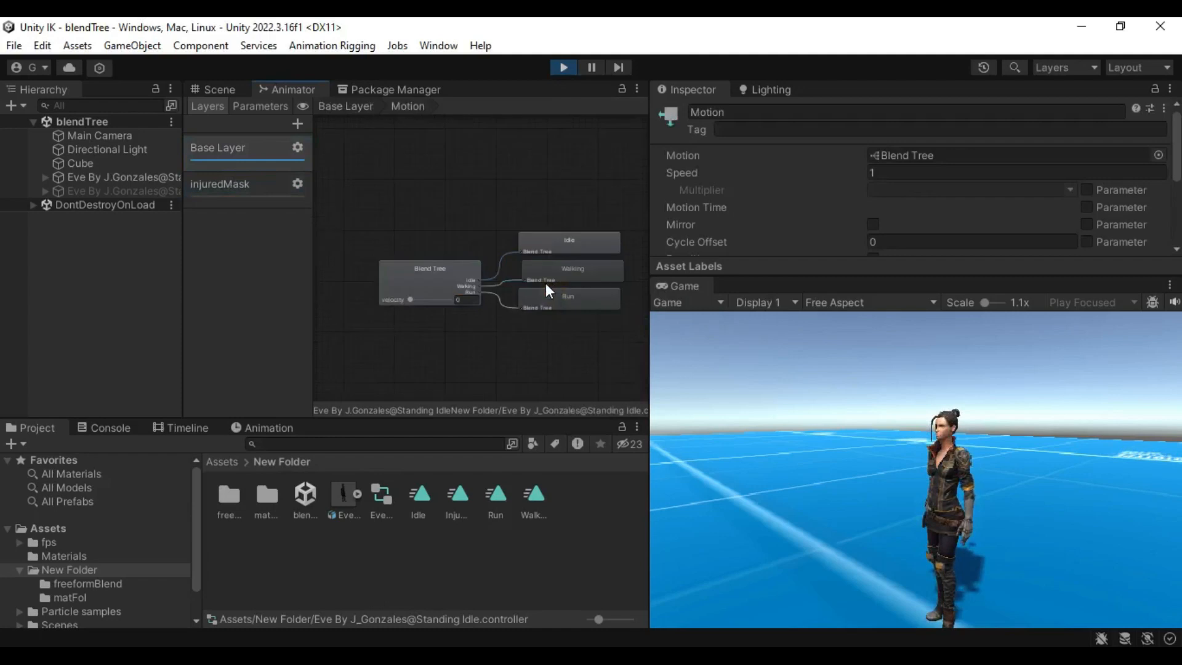
{"action": "left_click", "coordinate": [246, 105]}
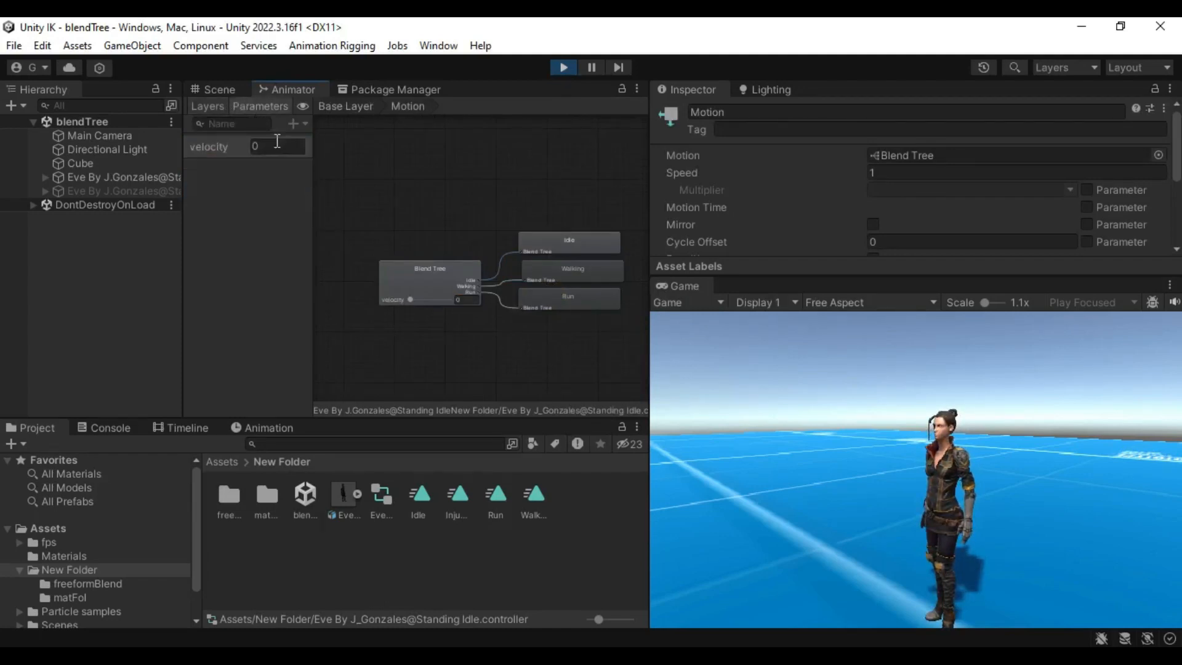
{"action": "mouse_move", "coordinate": [410, 300]}
{"action": "left_mouse_down"}
{"action": "mouse_move", "coordinate": [515, 304]}
{"action": "mouse_move", "coordinate": [425, 312]}
{"action": "left_mouse_up"}
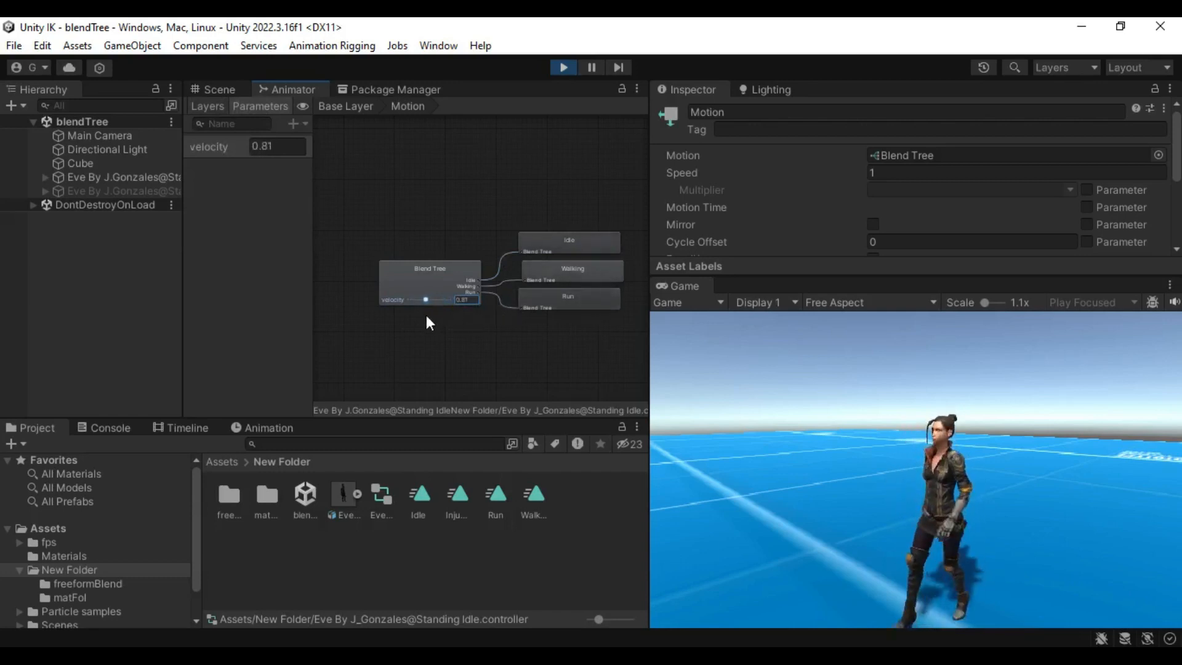
{"action": "type", "text": "1"}
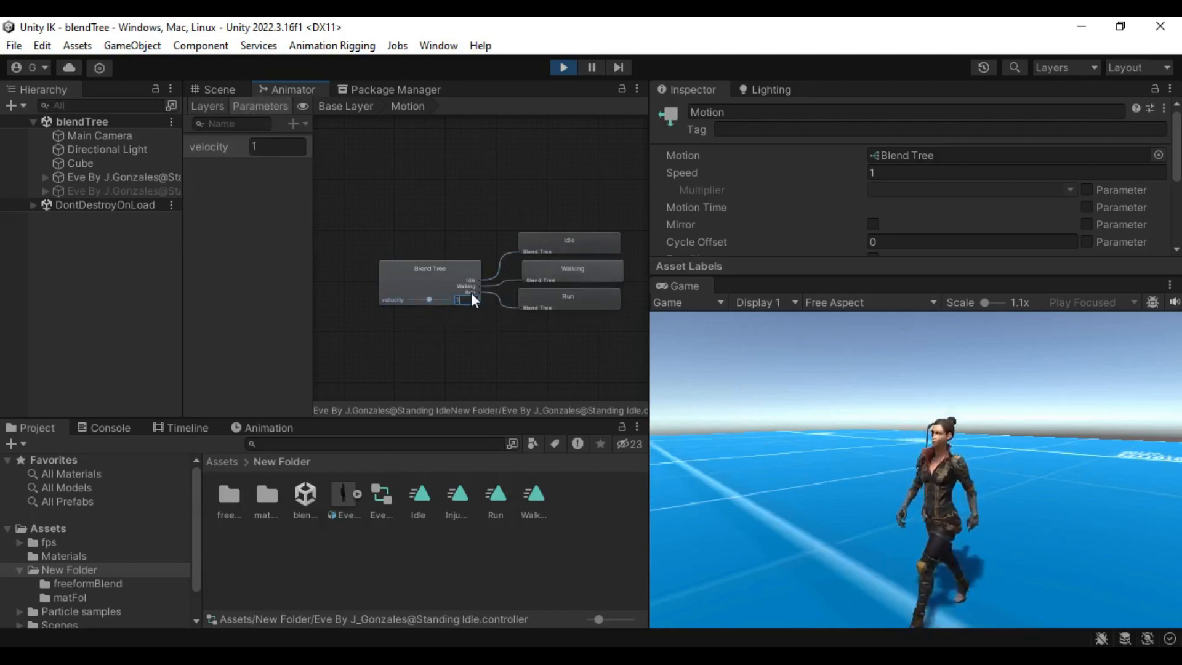
Raise the injuredMask layer's weight to 1 to preview Injured Idle overriding the walk.
{"action": "left_click", "coordinate": [220, 107]}
{"action": "left_click", "coordinate": [259, 185]}
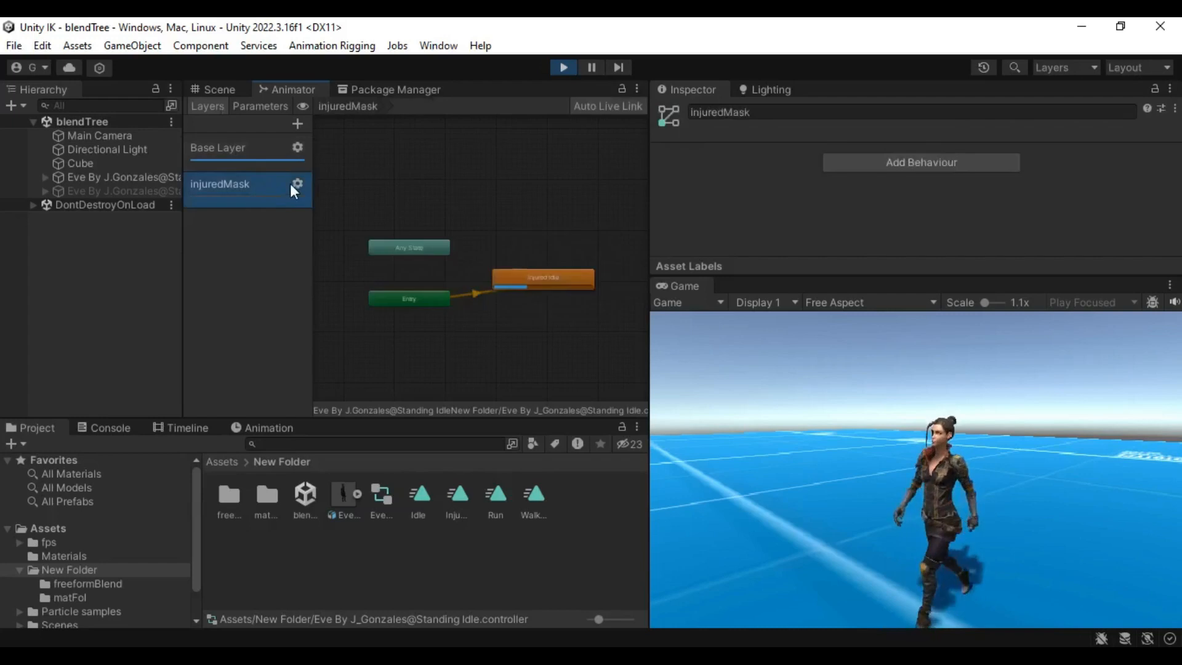
{"action": "left_click", "coordinate": [298, 182]}
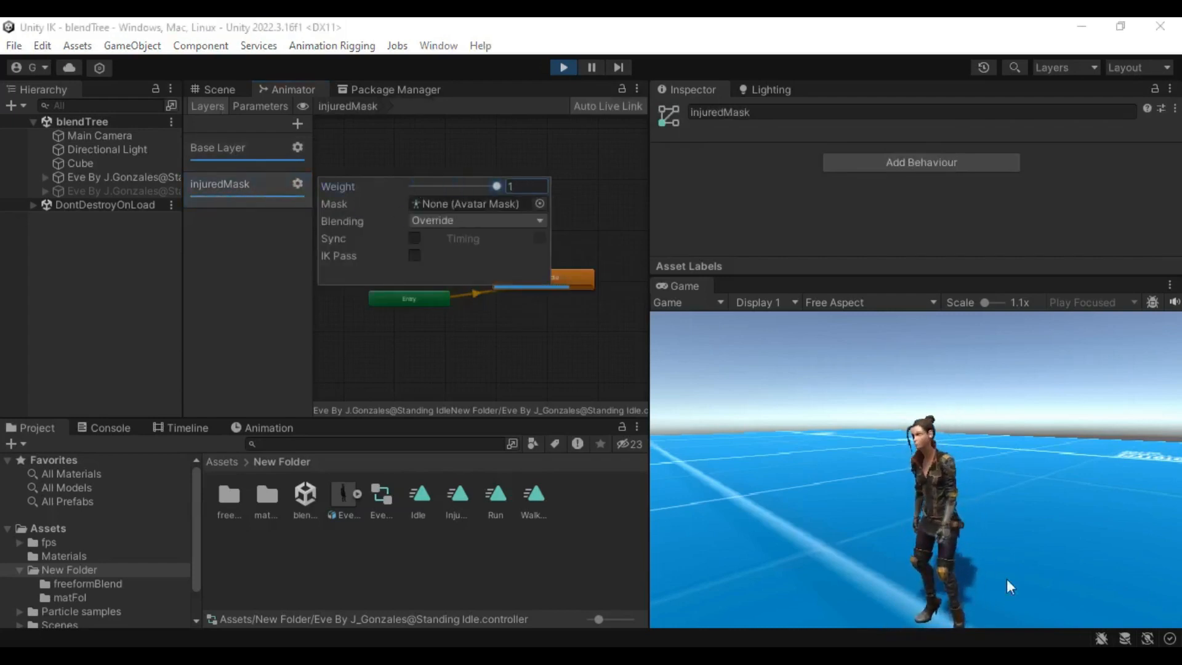
{"action": "left_click", "coordinate": [984, 565]}
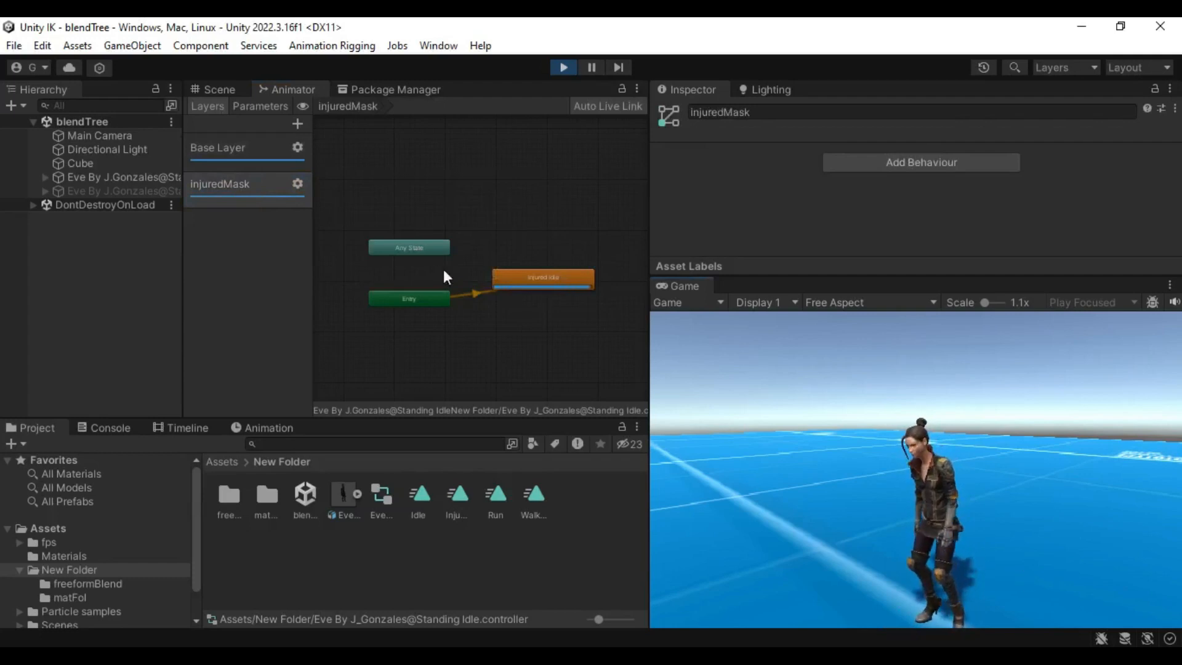
Test the injuredMask layer's weight at values between 0.48 and 1, finishing at 0.5.
{"action": "left_click", "coordinate": [299, 183]}
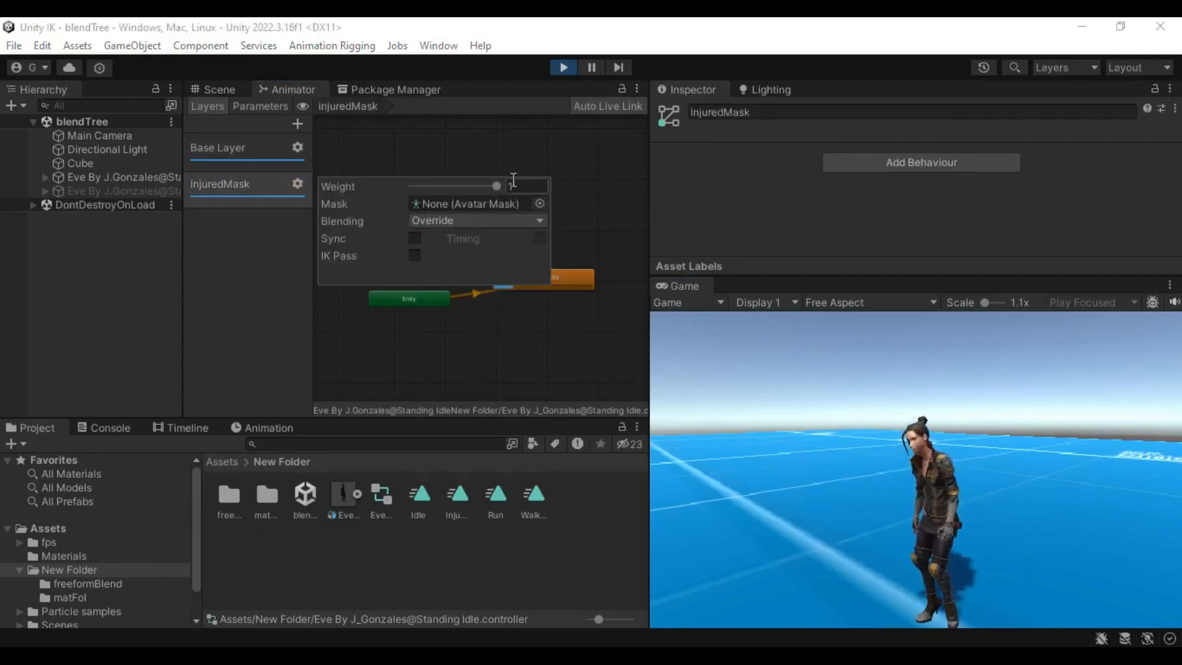
{"action": "left_click_drag", "start_coordinate": [493, 183], "coordinate": [453, 213]}
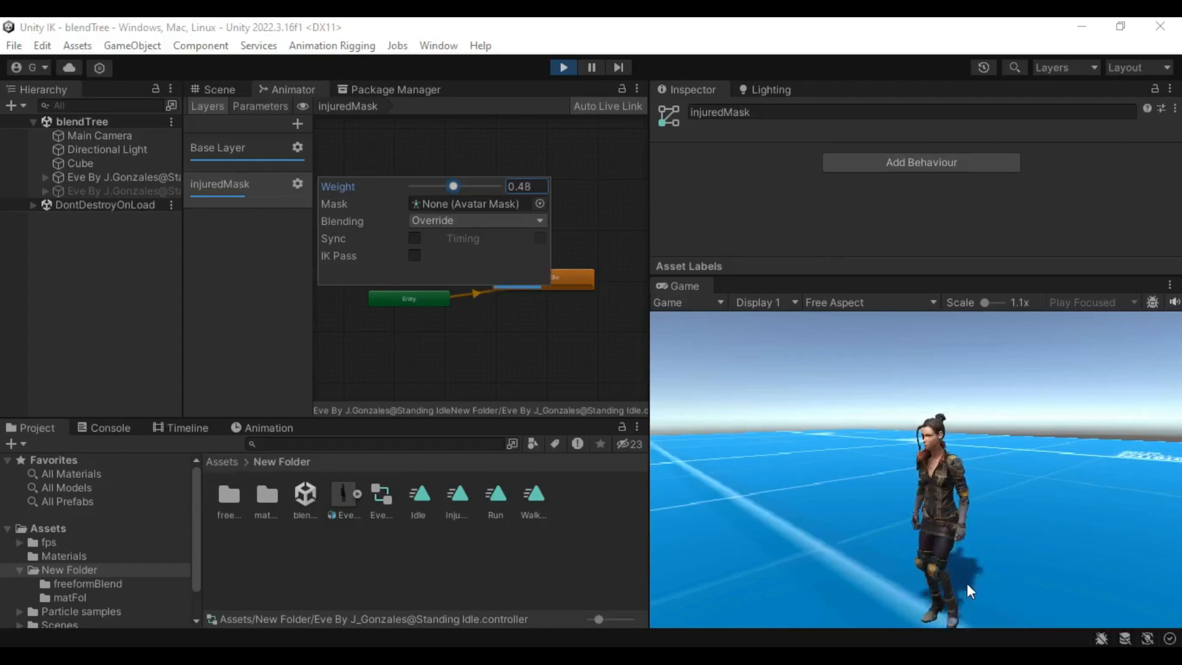
{"action": "mouse_move", "coordinate": [453, 186]}
{"action": "left_mouse_down"}
{"action": "mouse_move", "coordinate": [347, 183]}
{"action": "mouse_move", "coordinate": [459, 188]}
{"action": "left_mouse_up"}
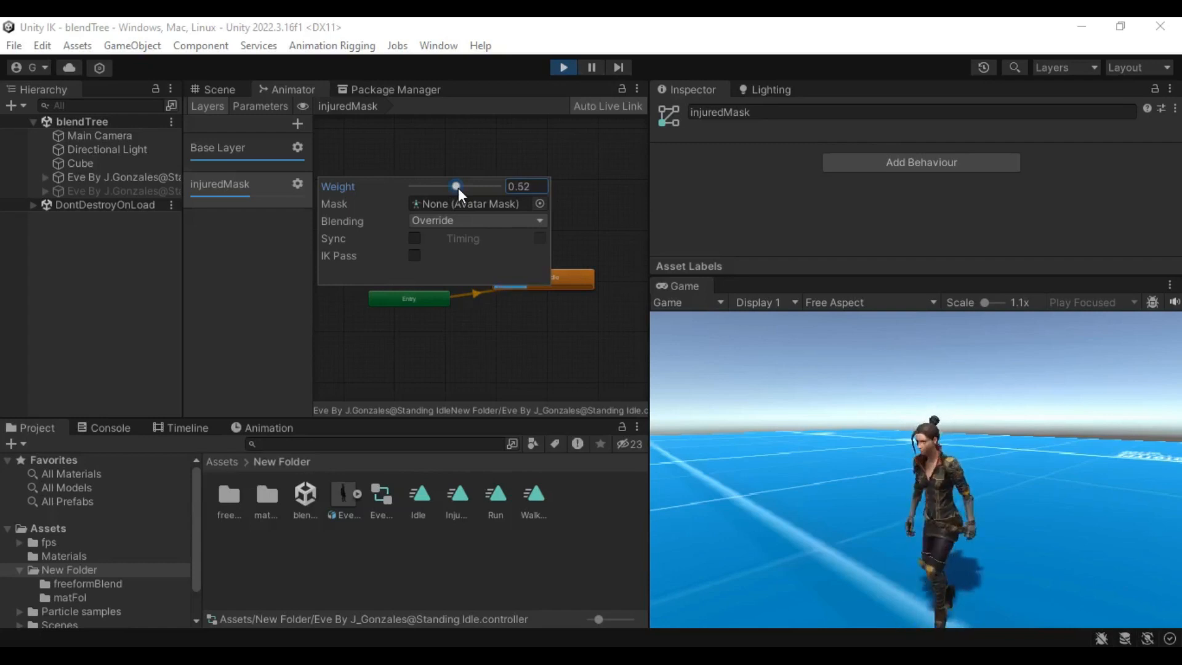
{"action": "left_click_drag", "start_coordinate": [458, 187], "coordinate": [717, 257]}
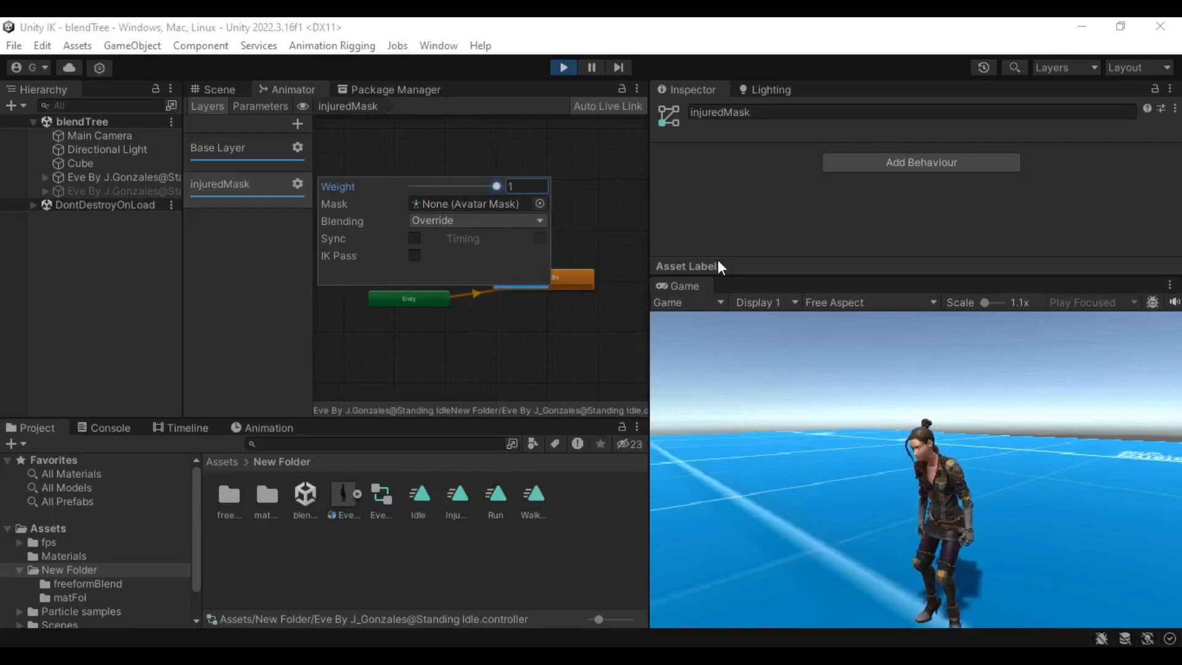
{"action": "left_click_drag", "start_coordinate": [510, 269], "coordinate": [456, 271]}
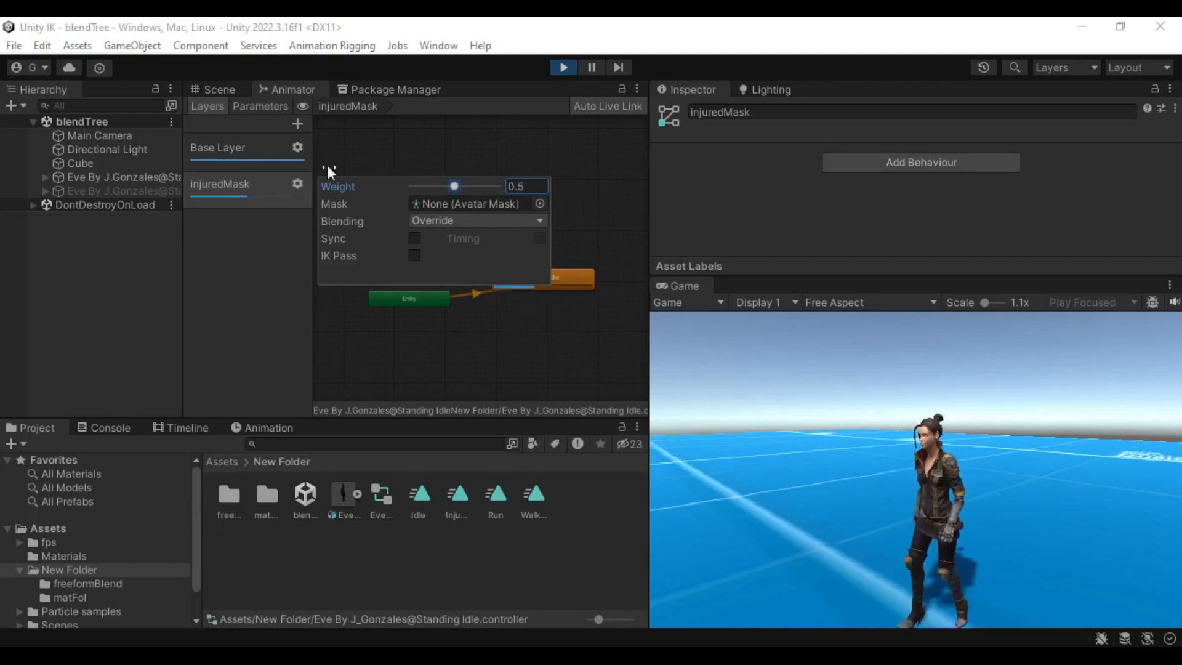
Examine the blended character animation up close in the Scene view and stop play mode.
{"action": "left_click", "coordinate": [235, 91]}
{"action": "left_click_drag", "start_coordinate": [330, 195], "coordinate": [1067, 198], "text": "alt"}
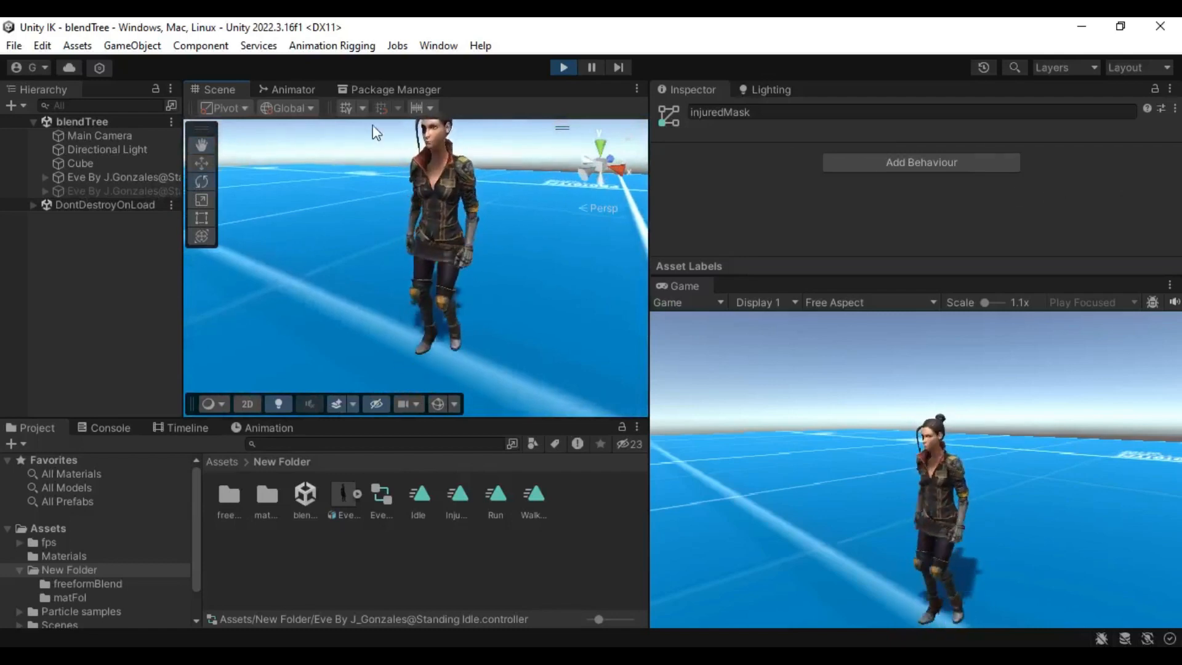
{"action": "left_click", "coordinate": [562, 67]}
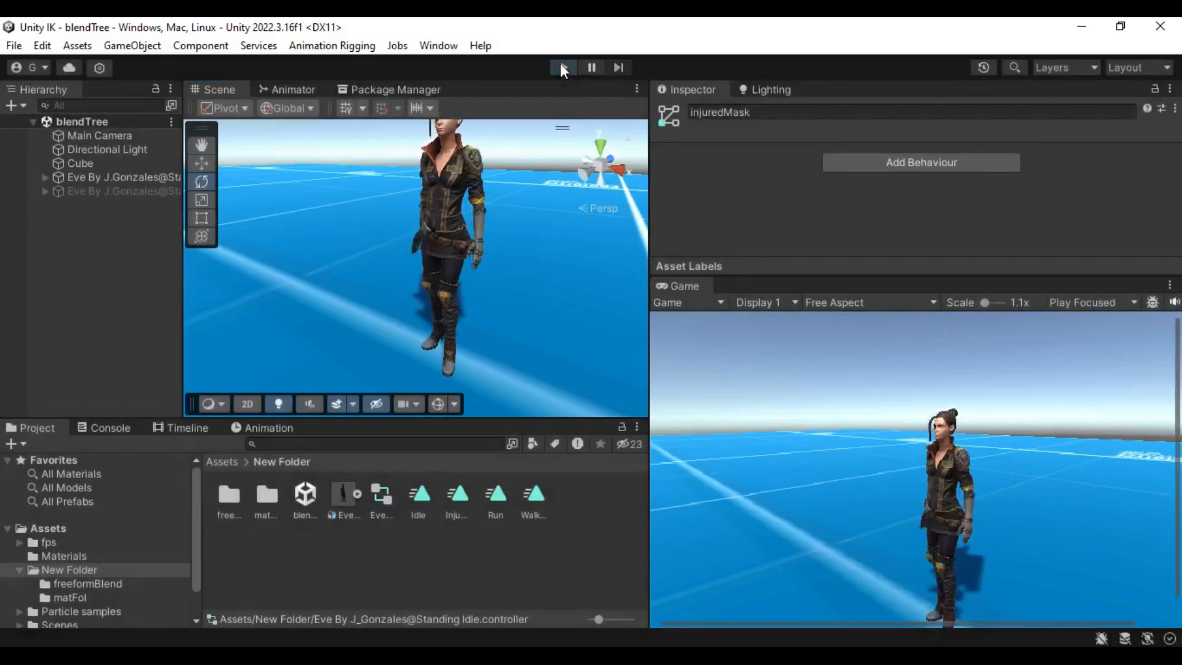